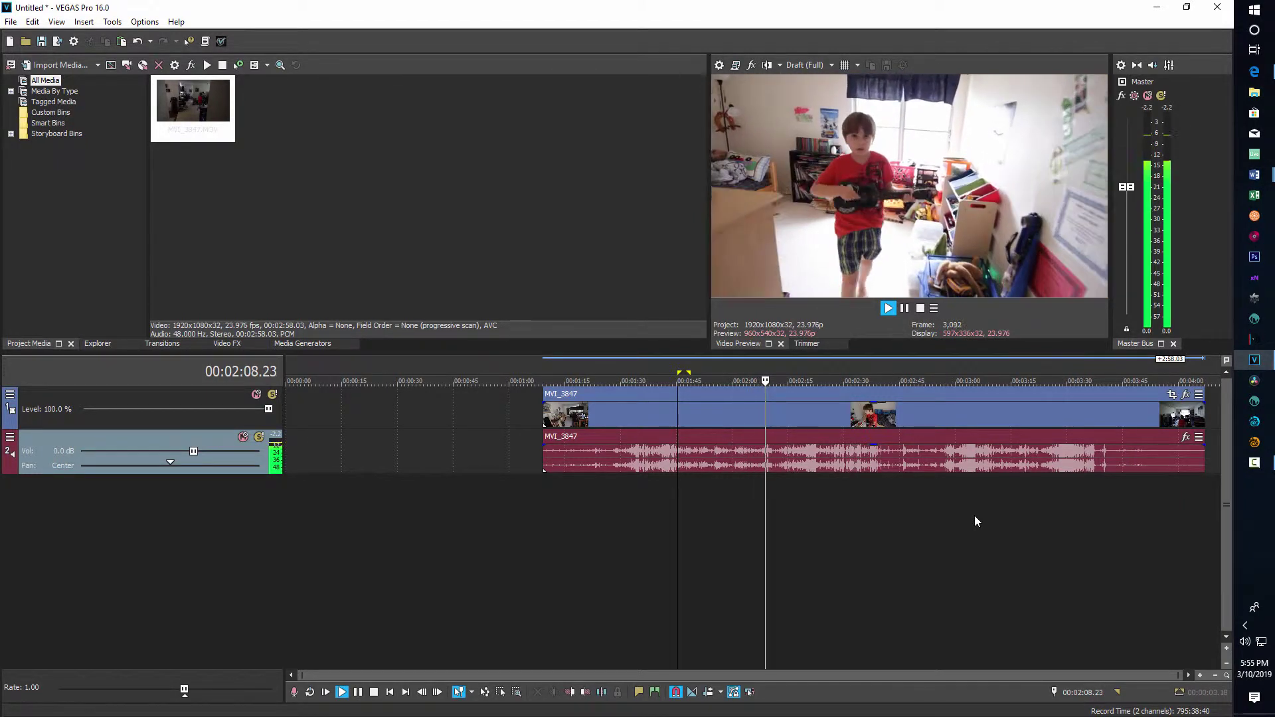
Step: Split the MVI_3847 clip and its audio at 00:02:08.22 and delete everything after the split
key("Return")
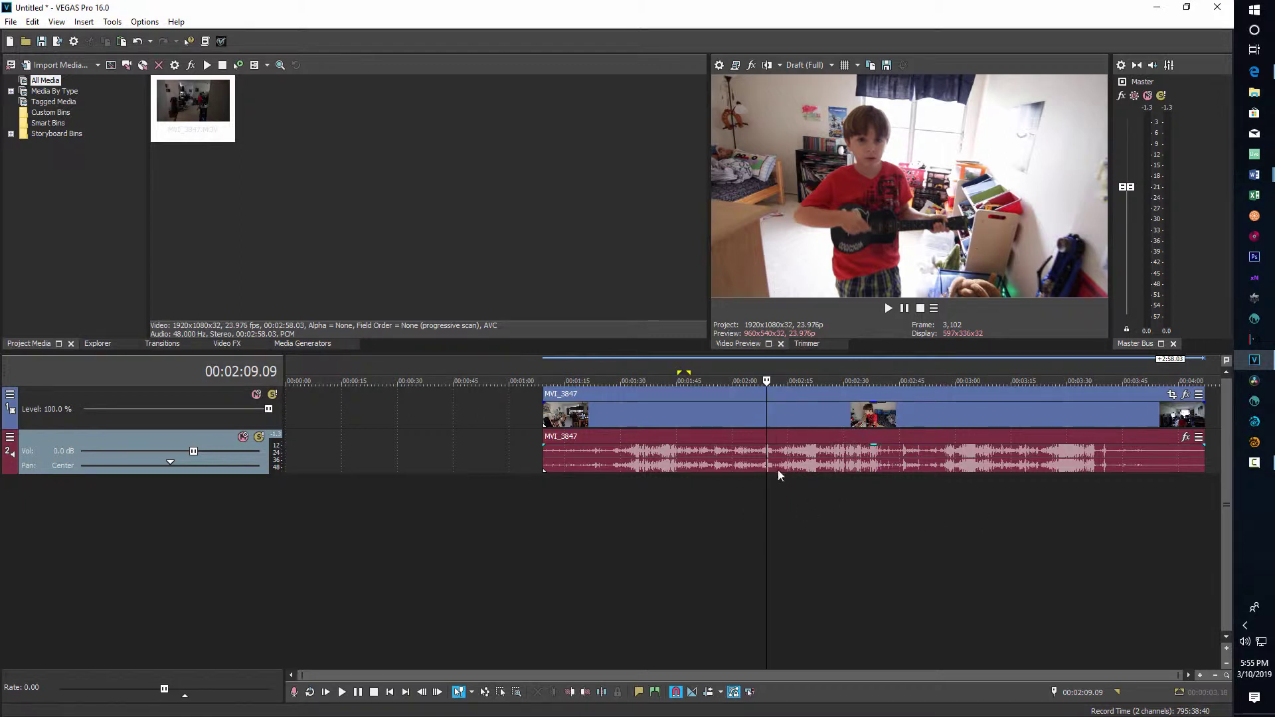
left_click(765, 413)
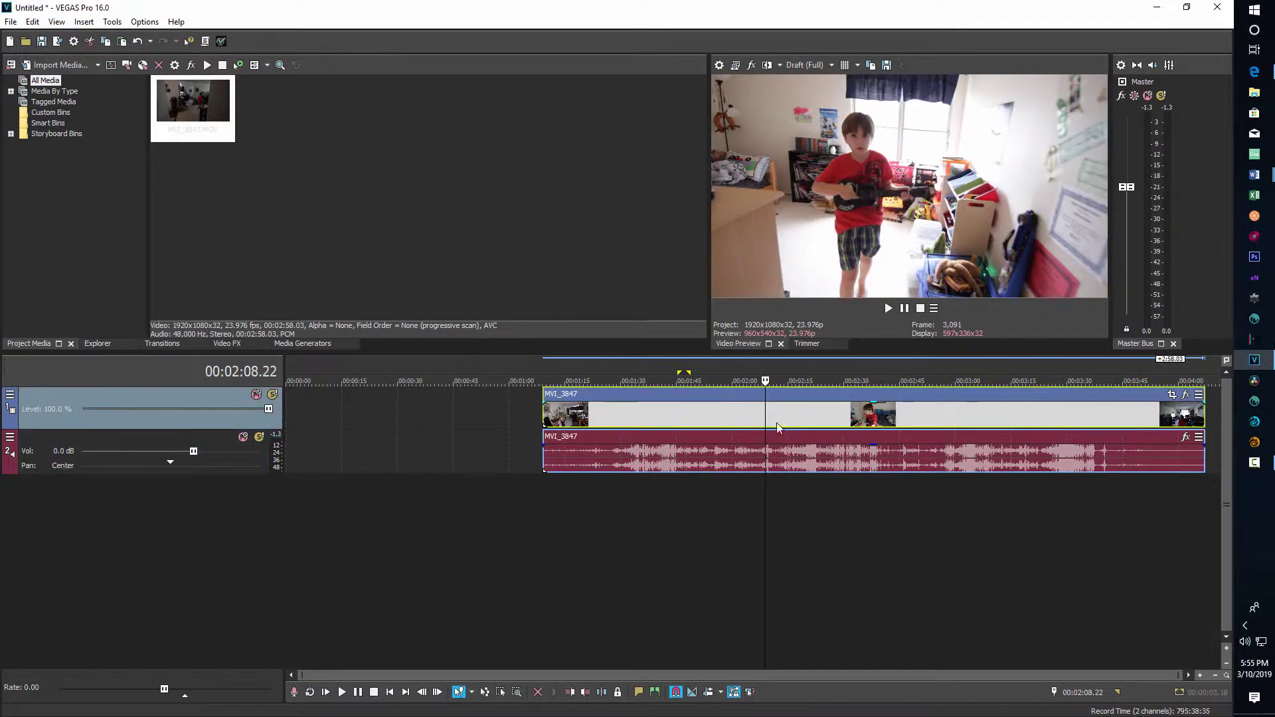
key("s")
left_click(850, 418)
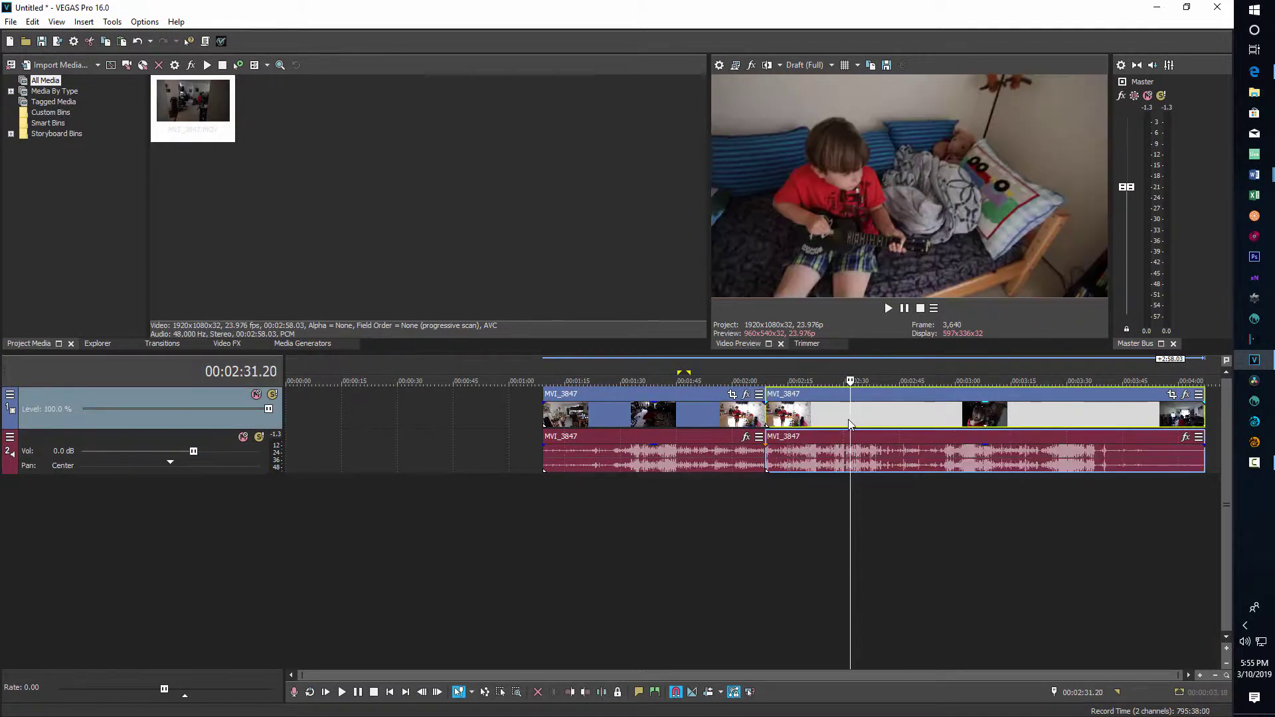
key("Delete")
Step: Trim the start of the MVI_3847 clip and its audio forward to about 00:01:45
left_click(542, 504)
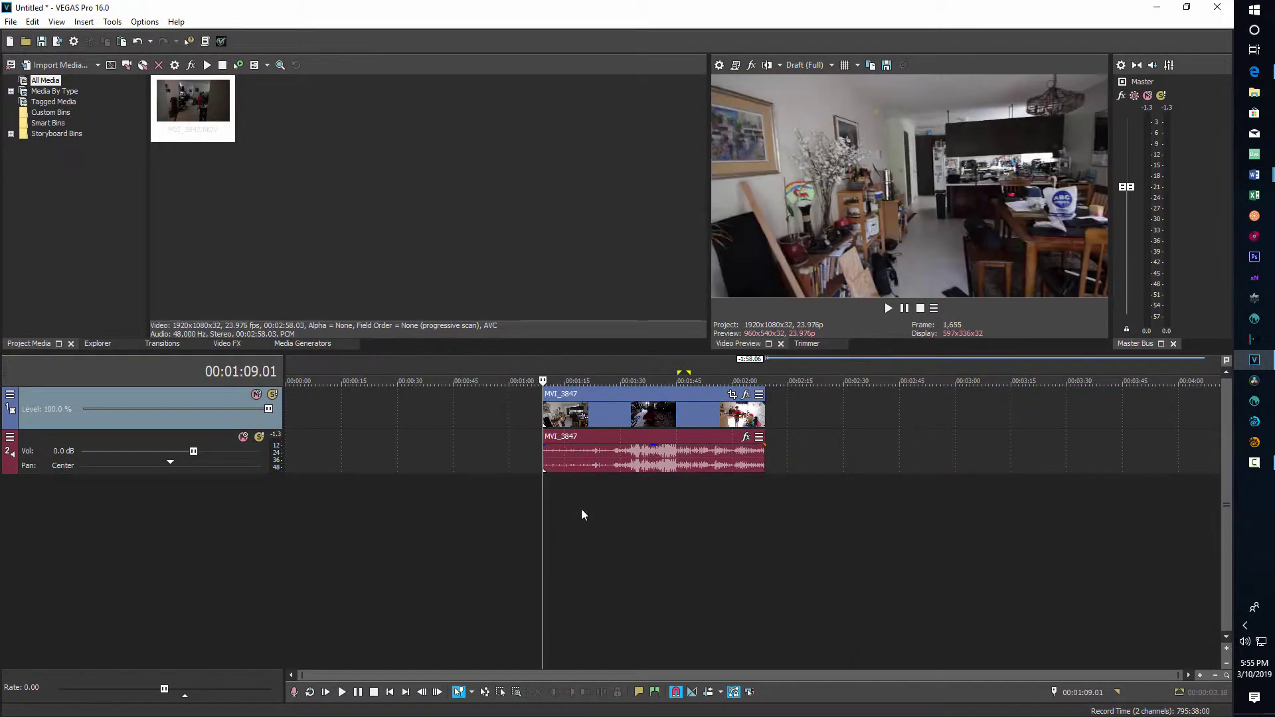
left_click(608, 506)
left_click(656, 505)
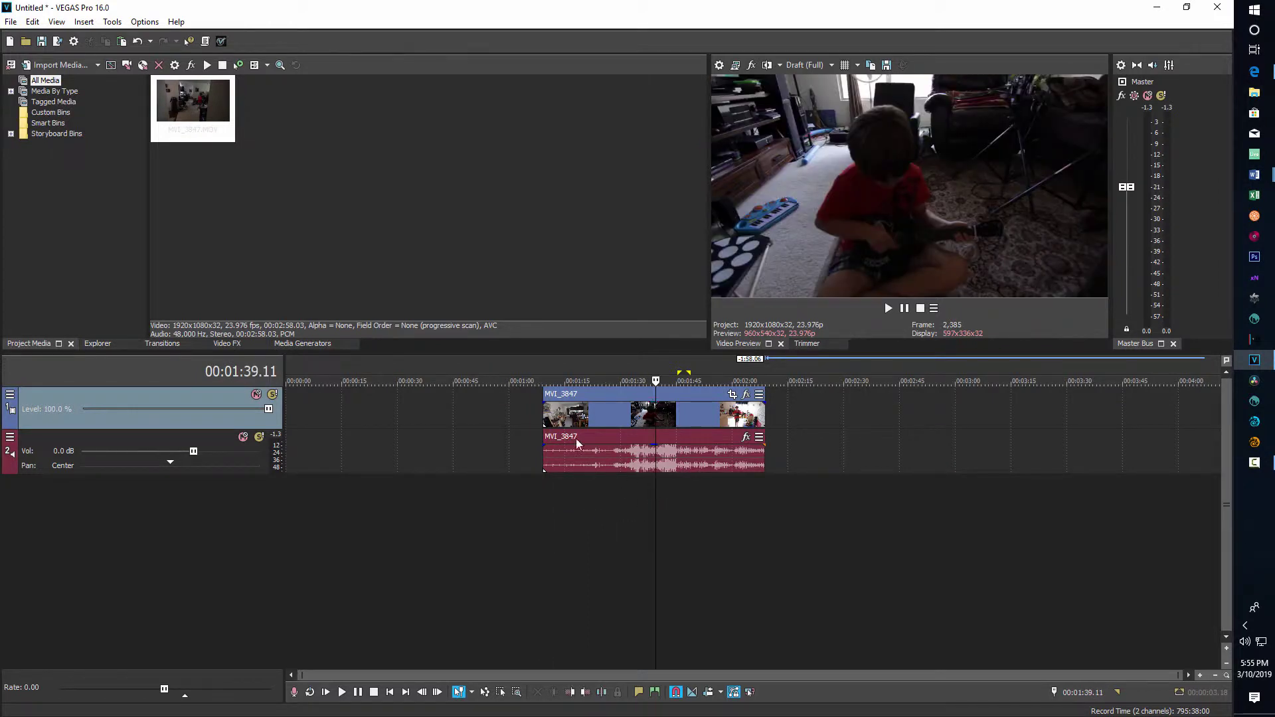
left_click_drag(543, 412, 677, 425)
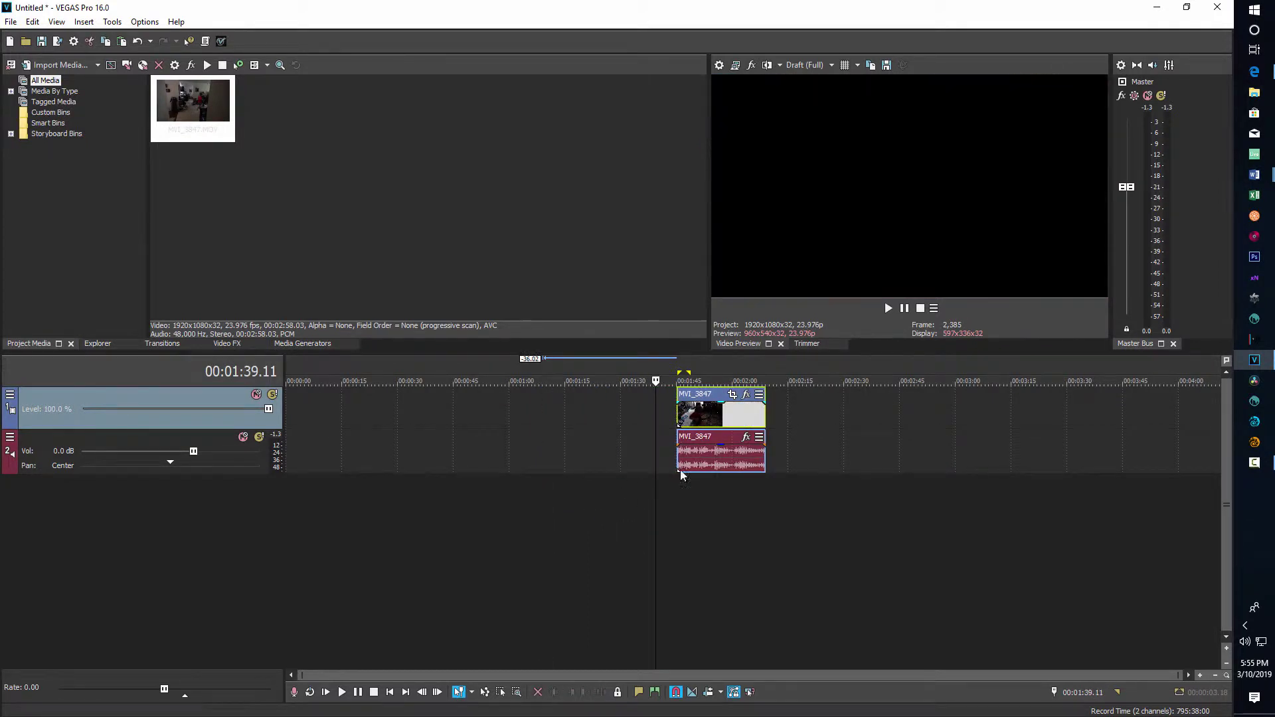
Step: Play the clip from its new start, pause at 00:01:52.11 and trim the clip's start to that point
left_click(679, 488)
key("space")
scroll(768, 557, "up", 2)
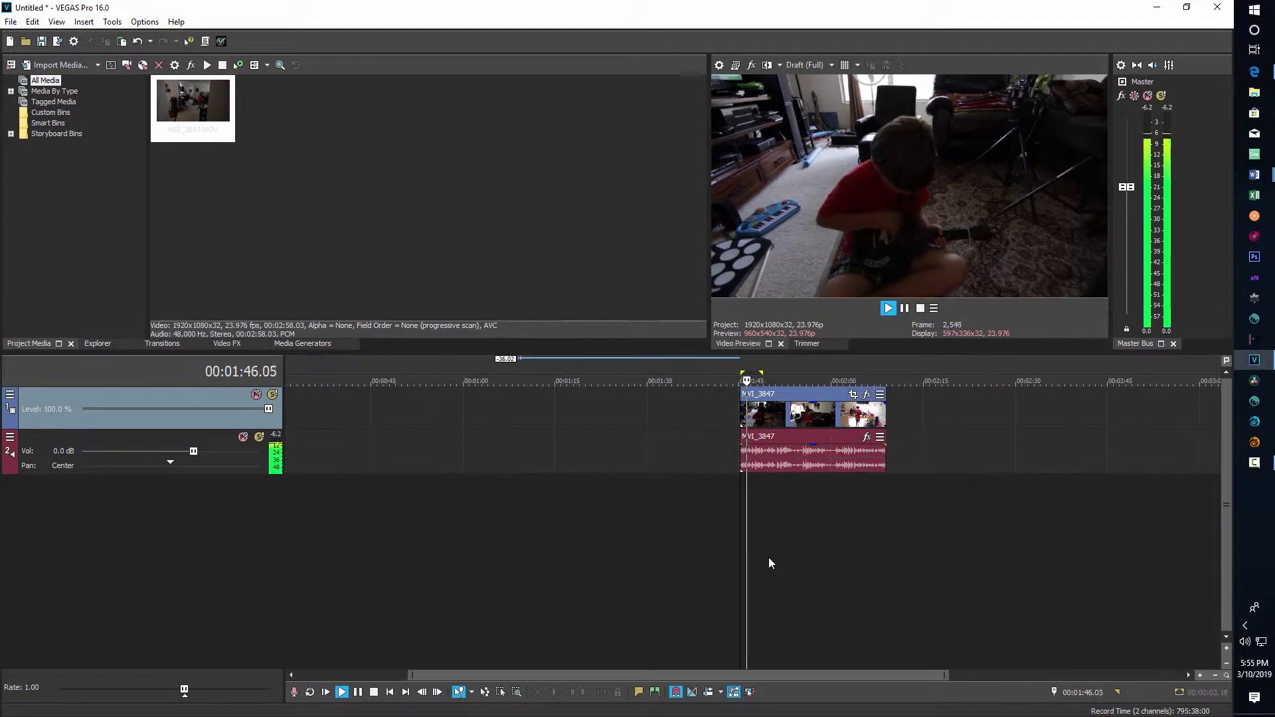
scroll(769, 556, "up", 1)
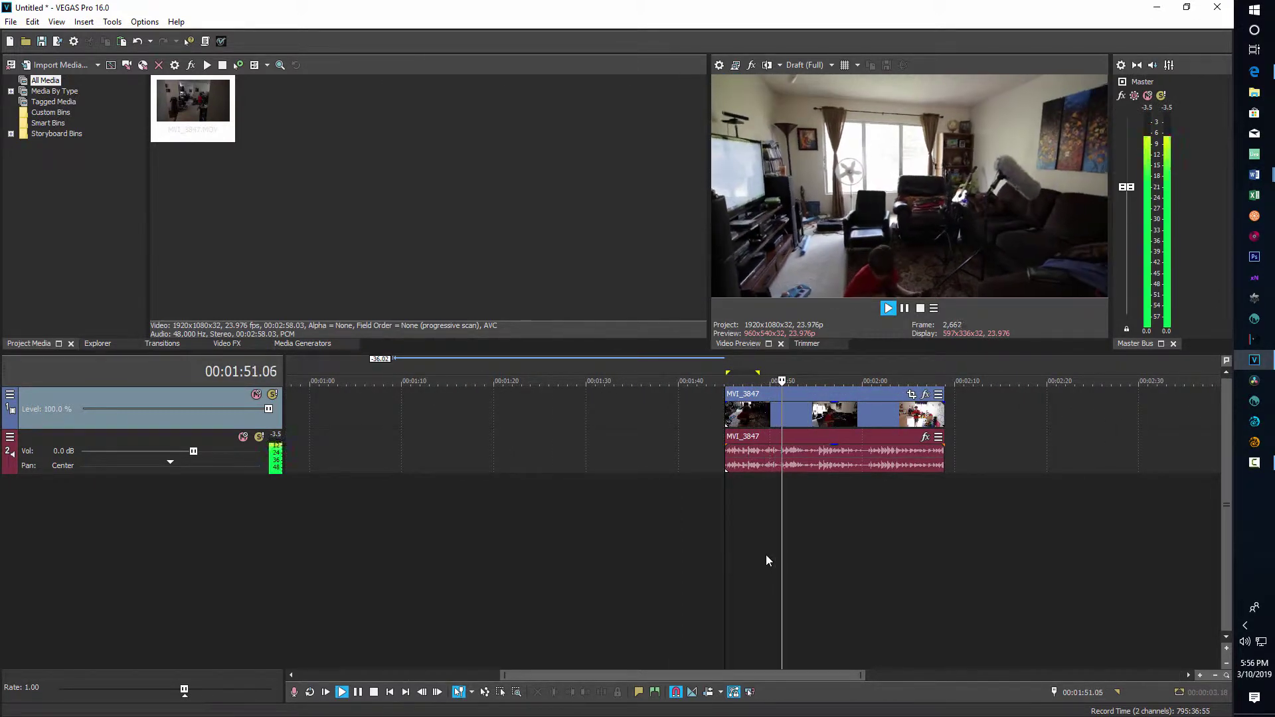
key("Return")
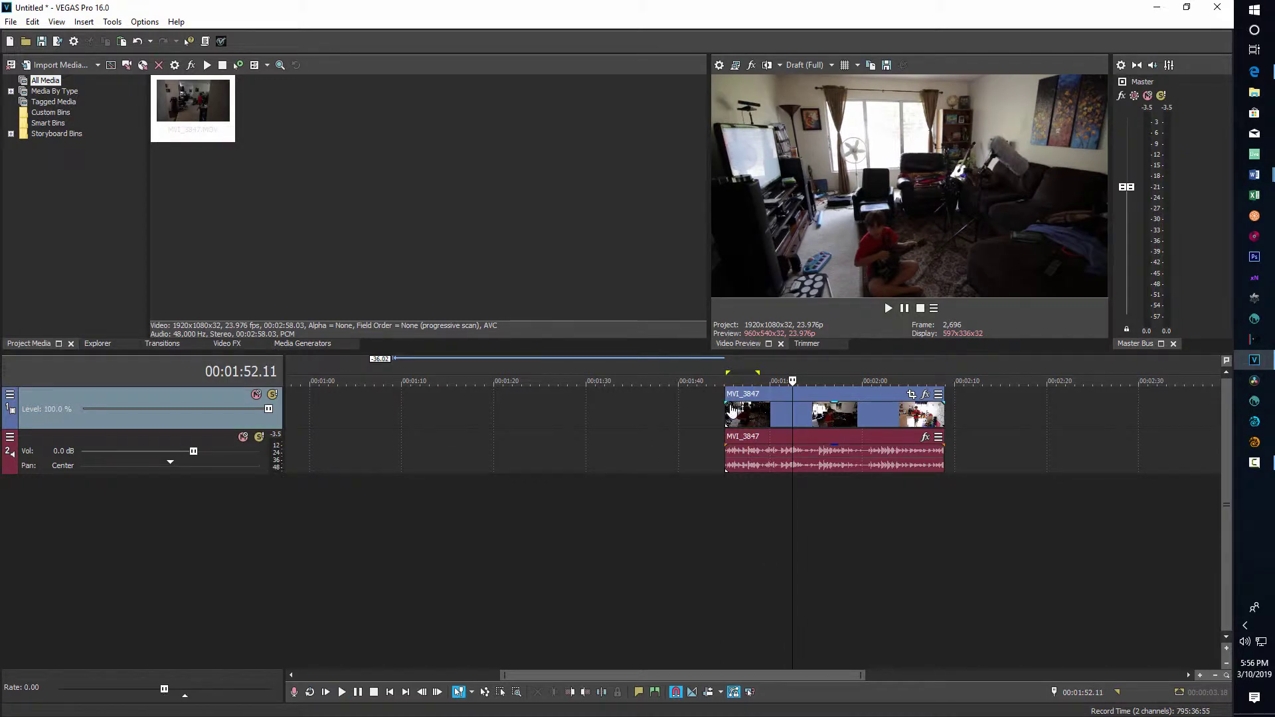
left_click_drag(729, 414, 800, 506)
Step: Delete the audio track so that only the video track remains
left_click(857, 413)
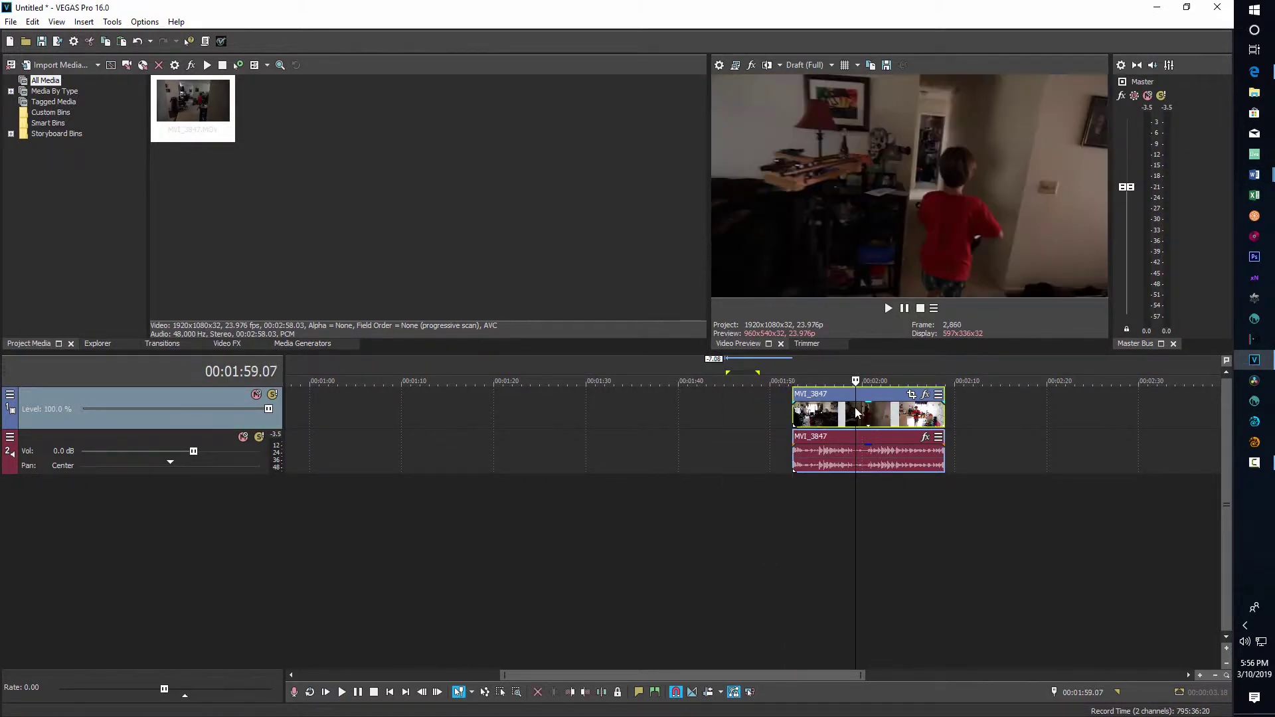
left_click(852, 438)
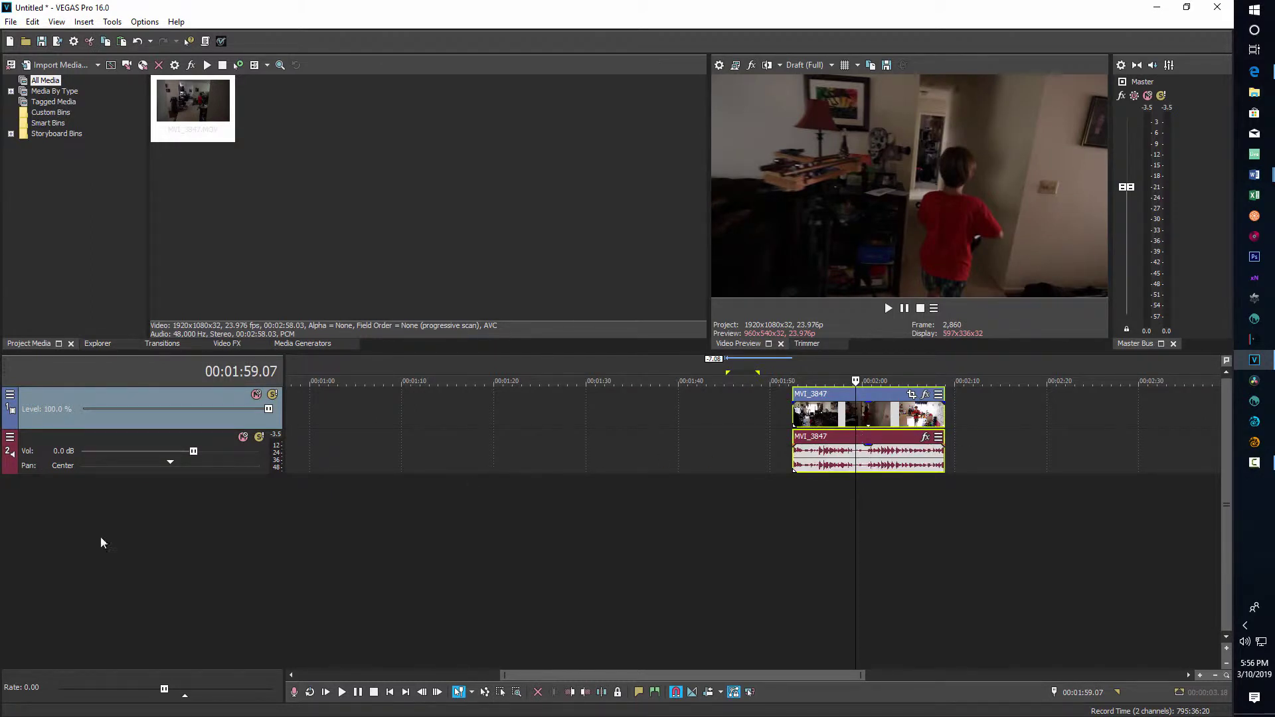
left_click(225, 436)
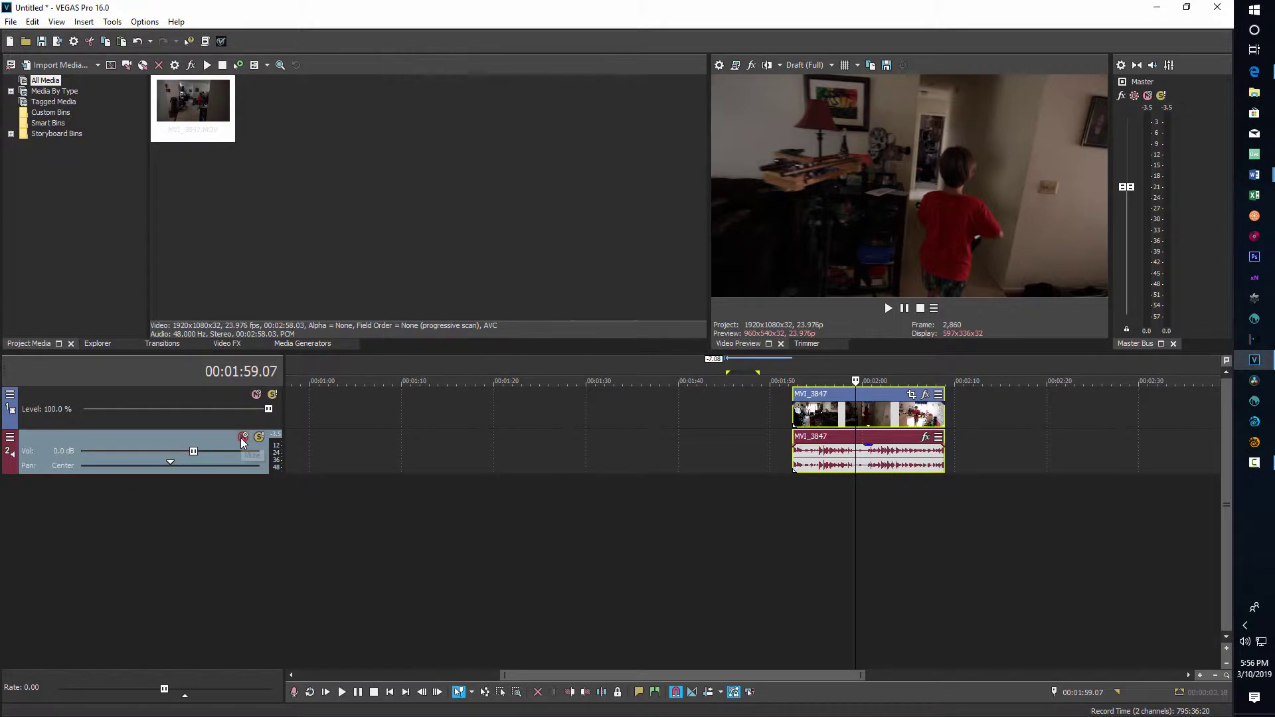
key("Delete")
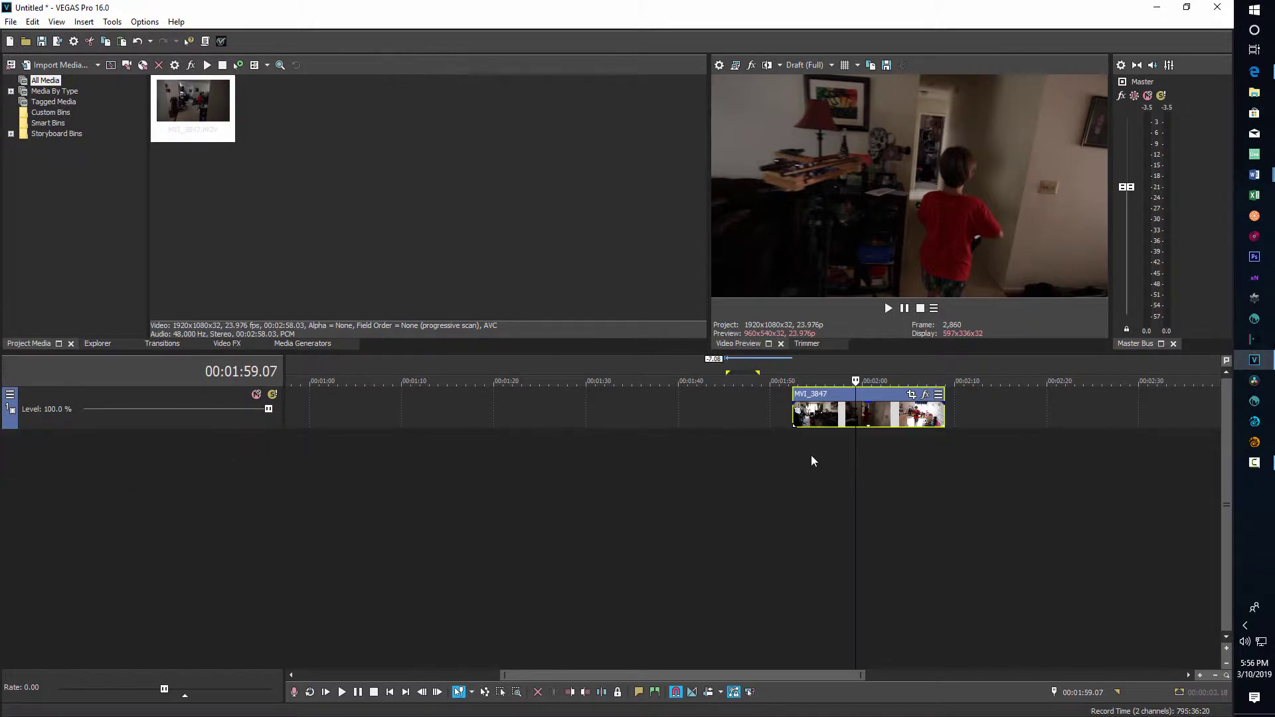
Step: Play the trimmed clip in stages to examine the boy's walk from the living room to the bedroom, and return to its start
left_click(795, 445)
scroll(930, 558, "up", 2)
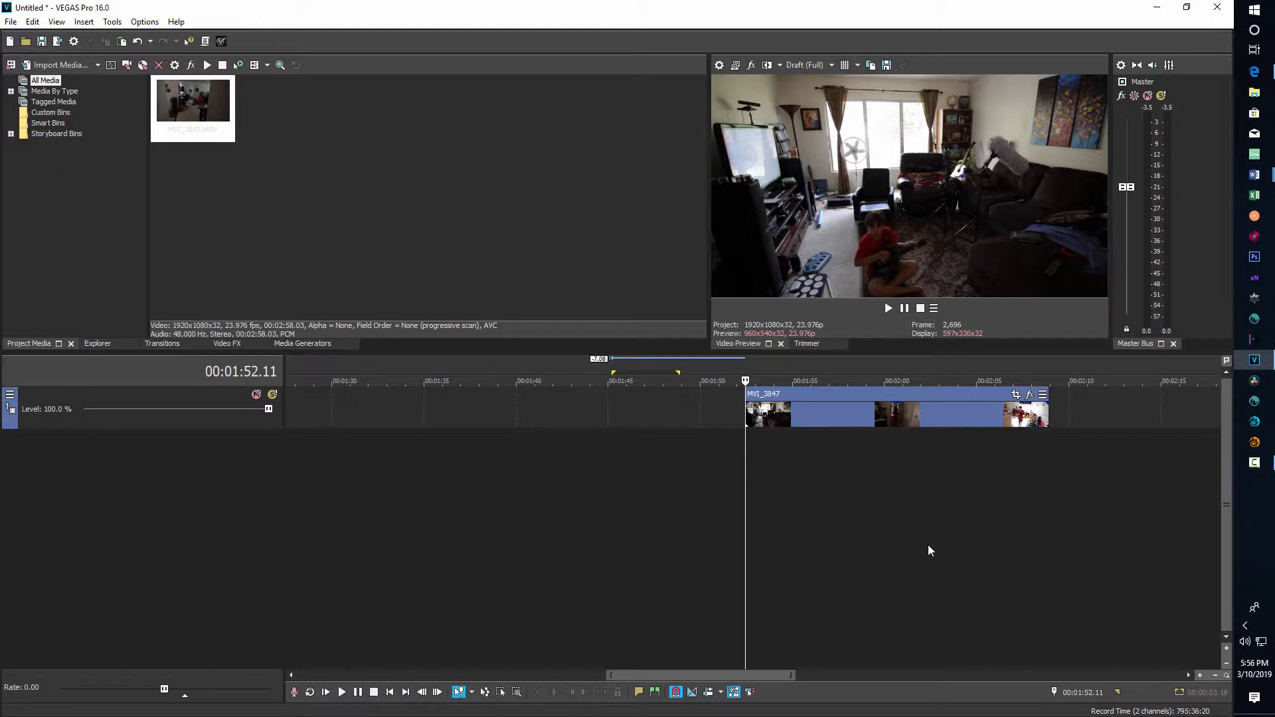
key("space")
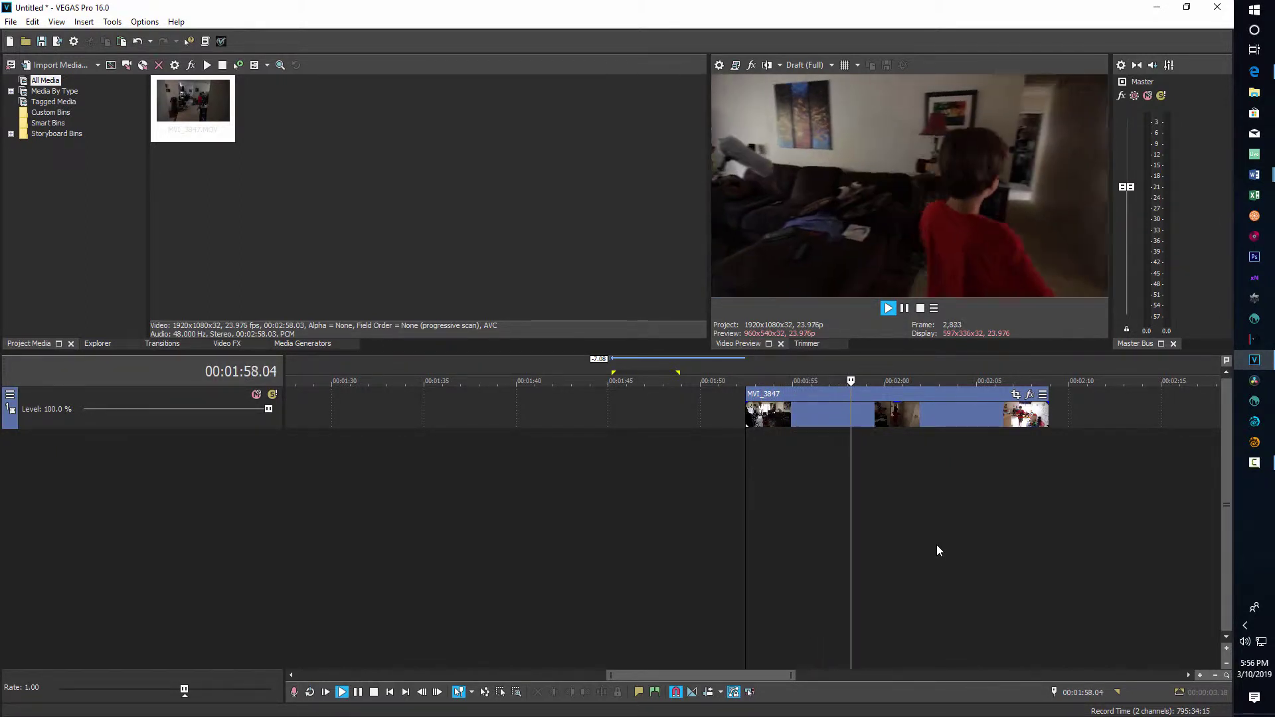
key("space")
key("space")
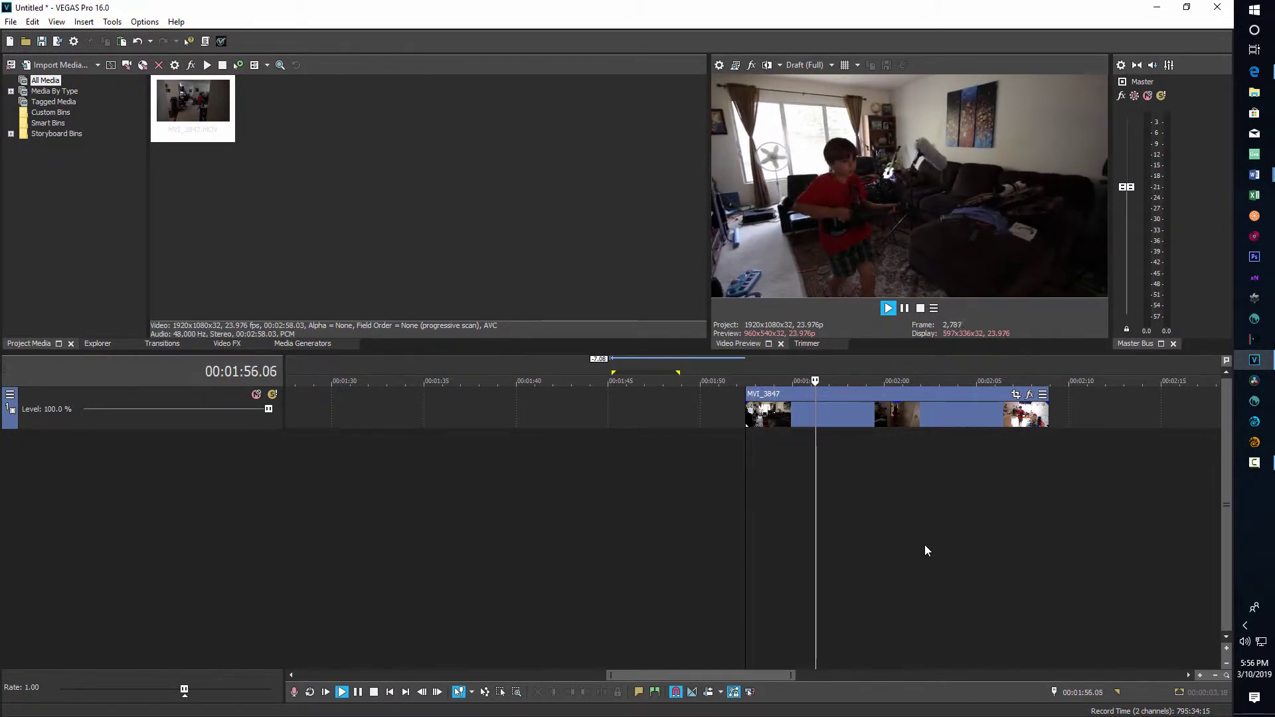
key("Return")
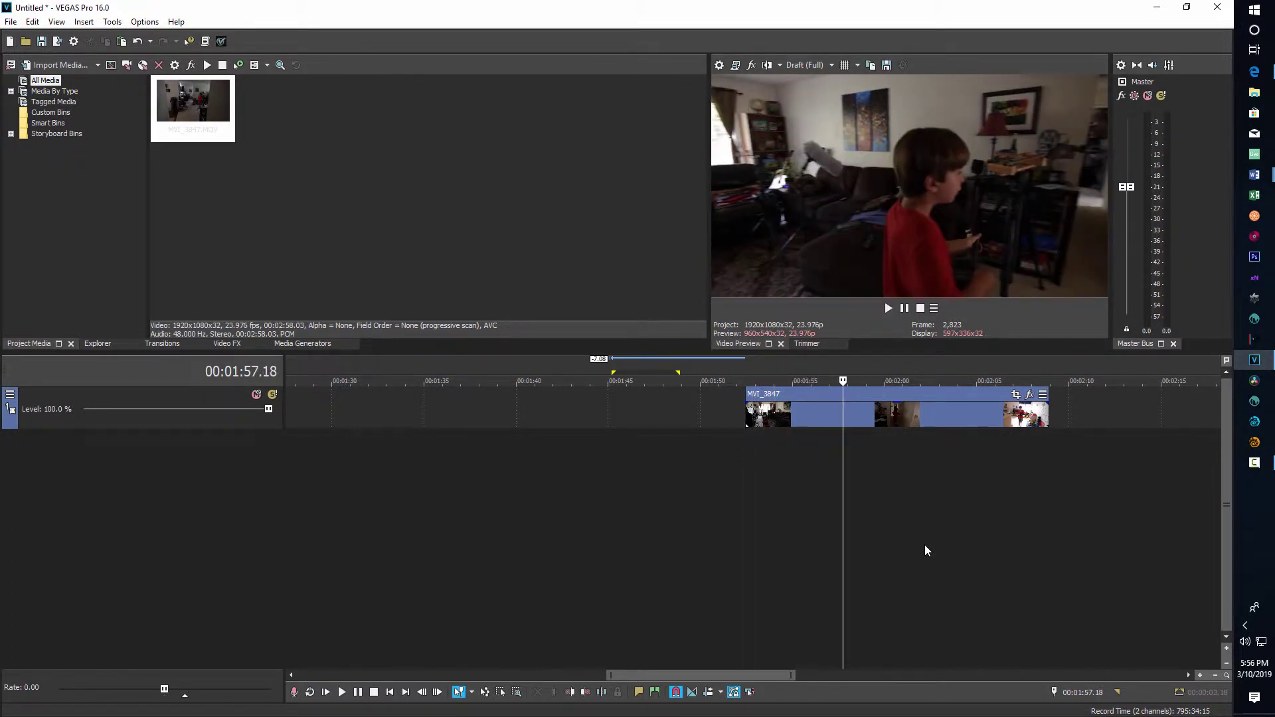
key("space")
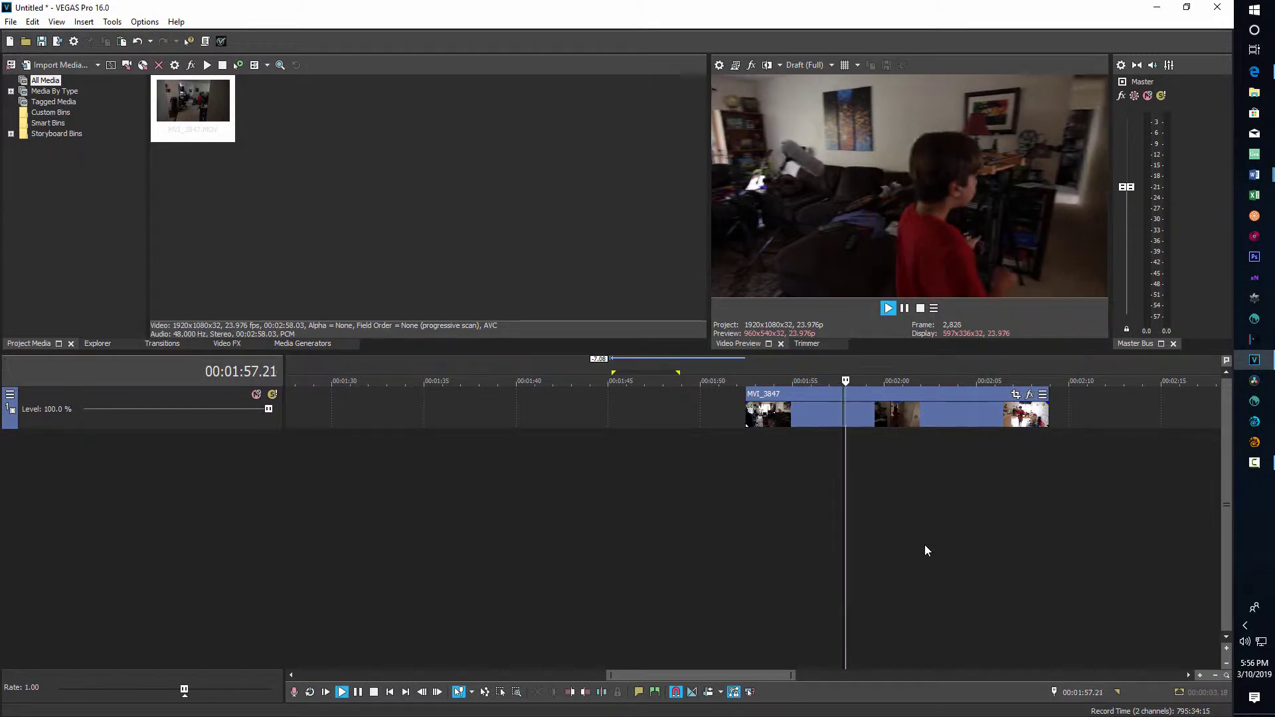
key("Return")
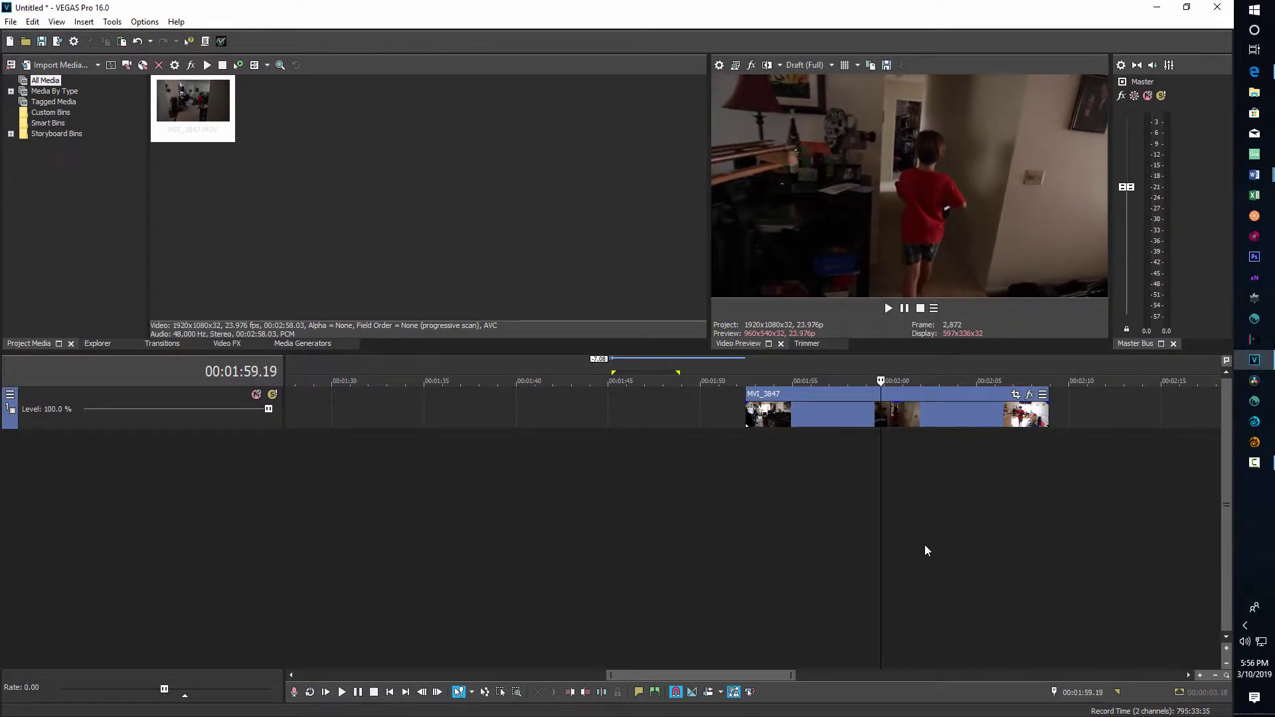
key("space")
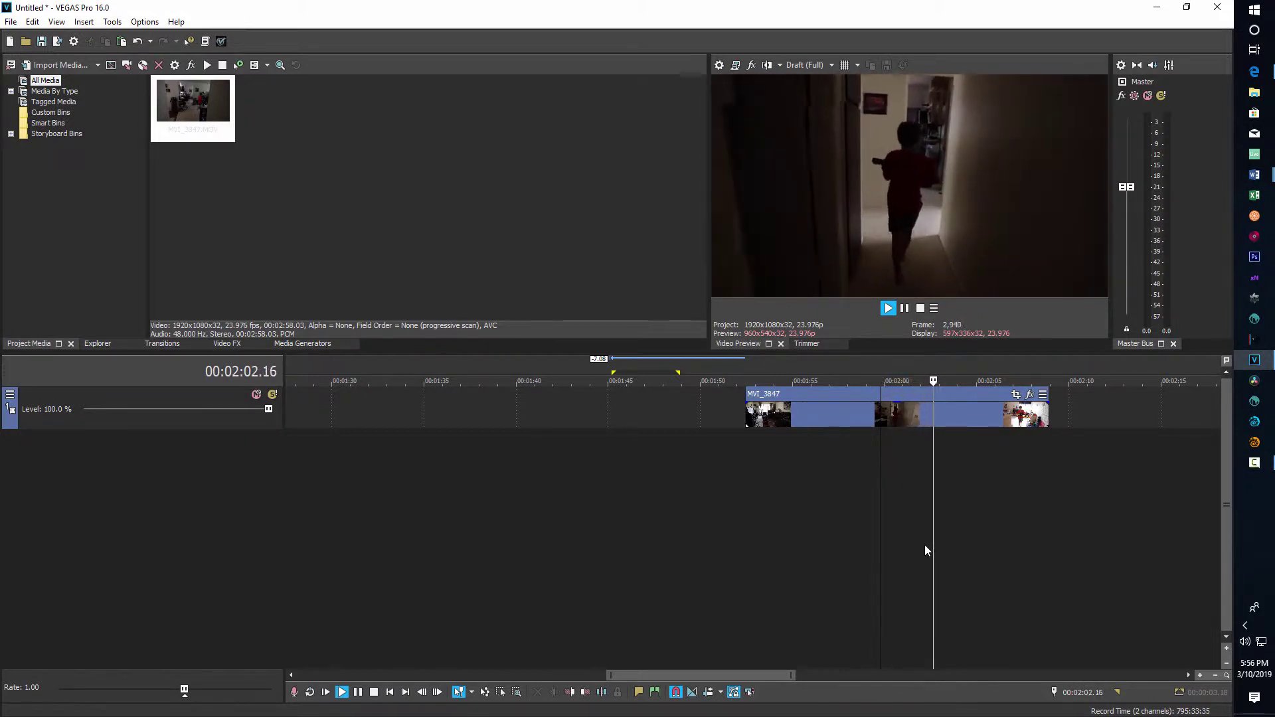
key("space")
key("space")
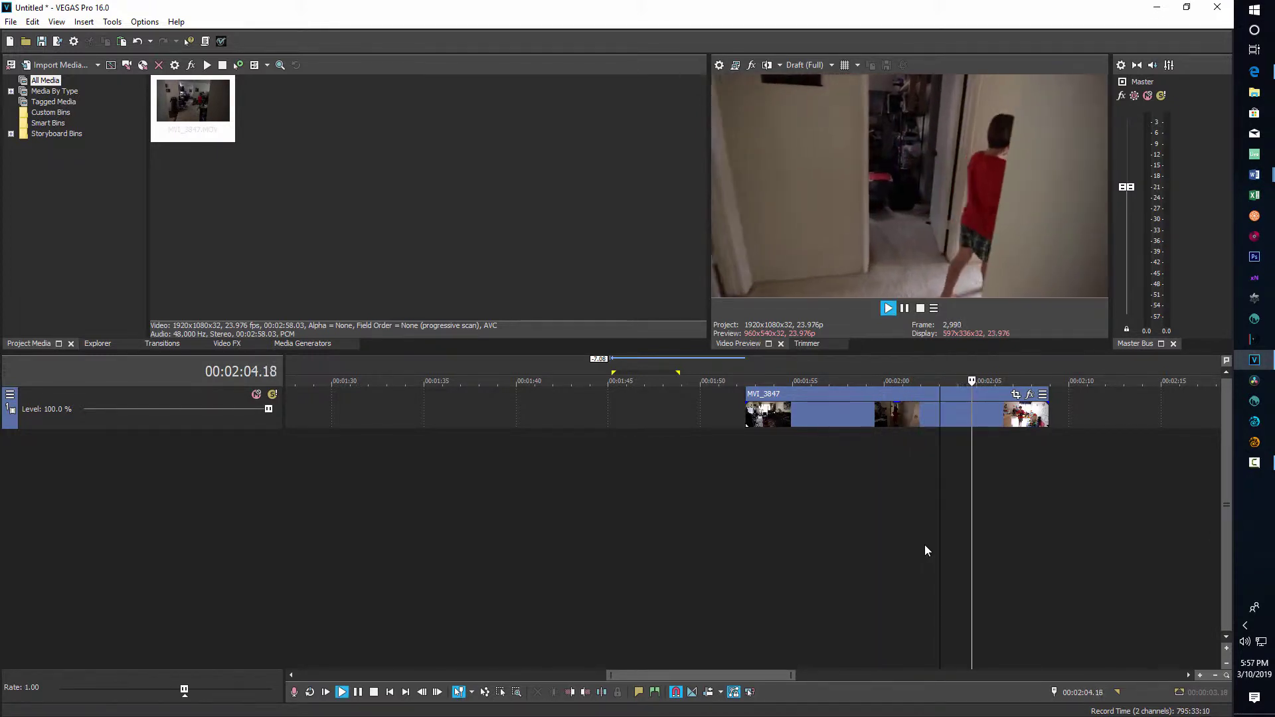
key("Return")
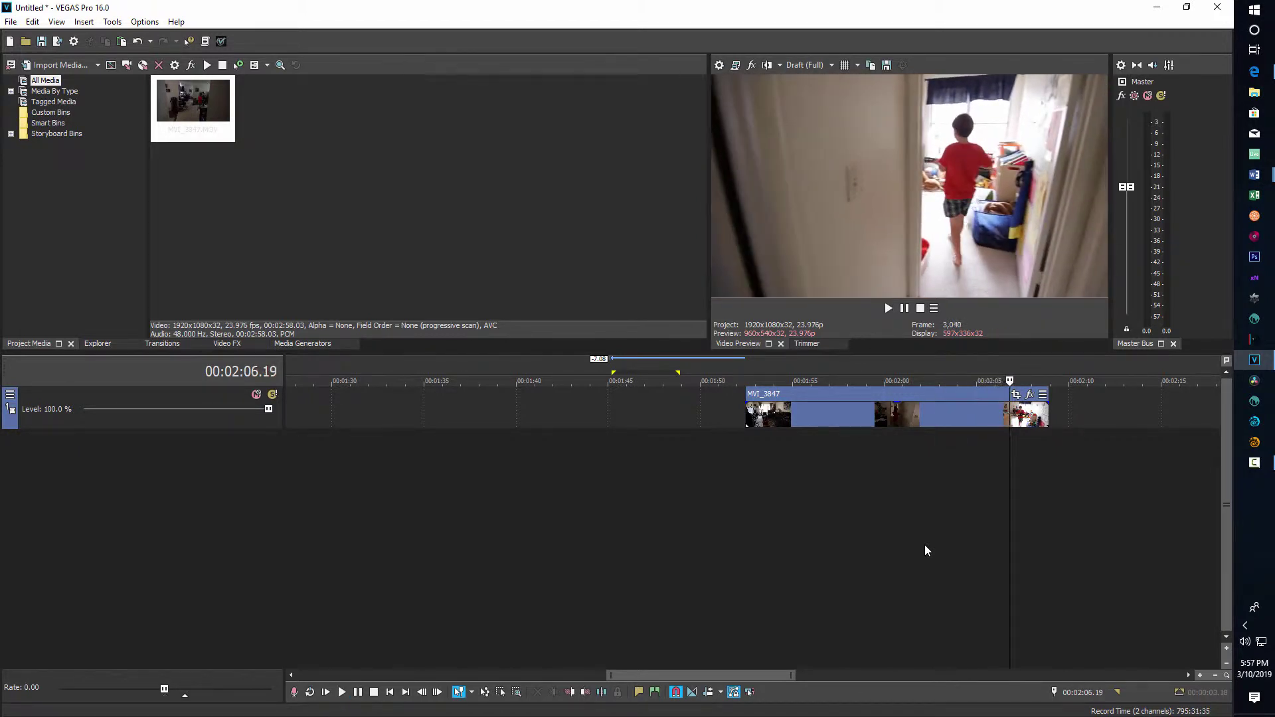
key("space")
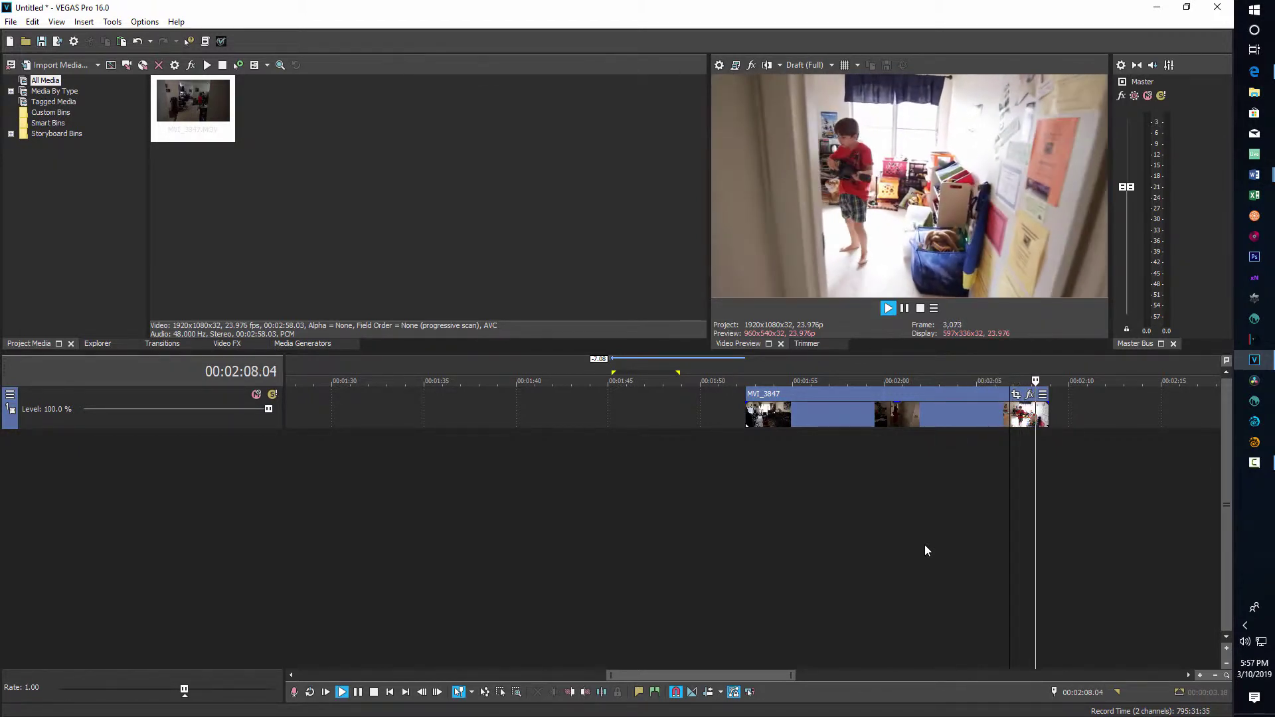
key("space")
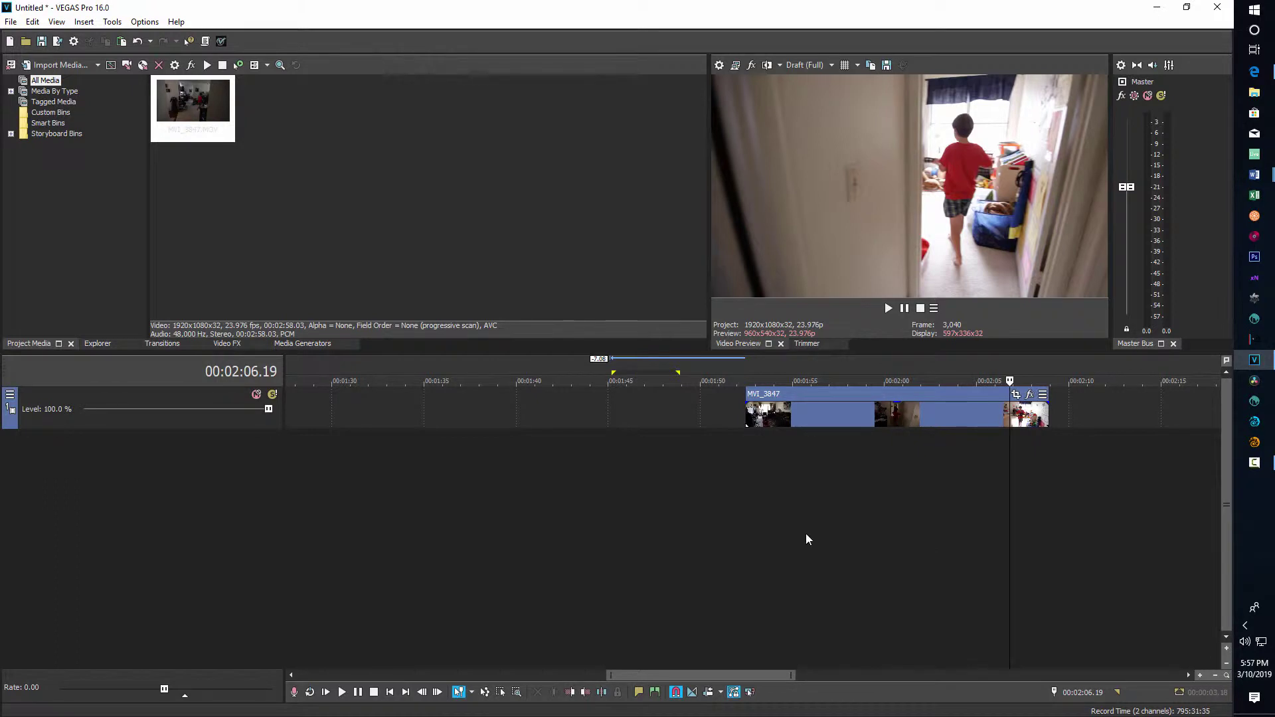
left_click(744, 466)
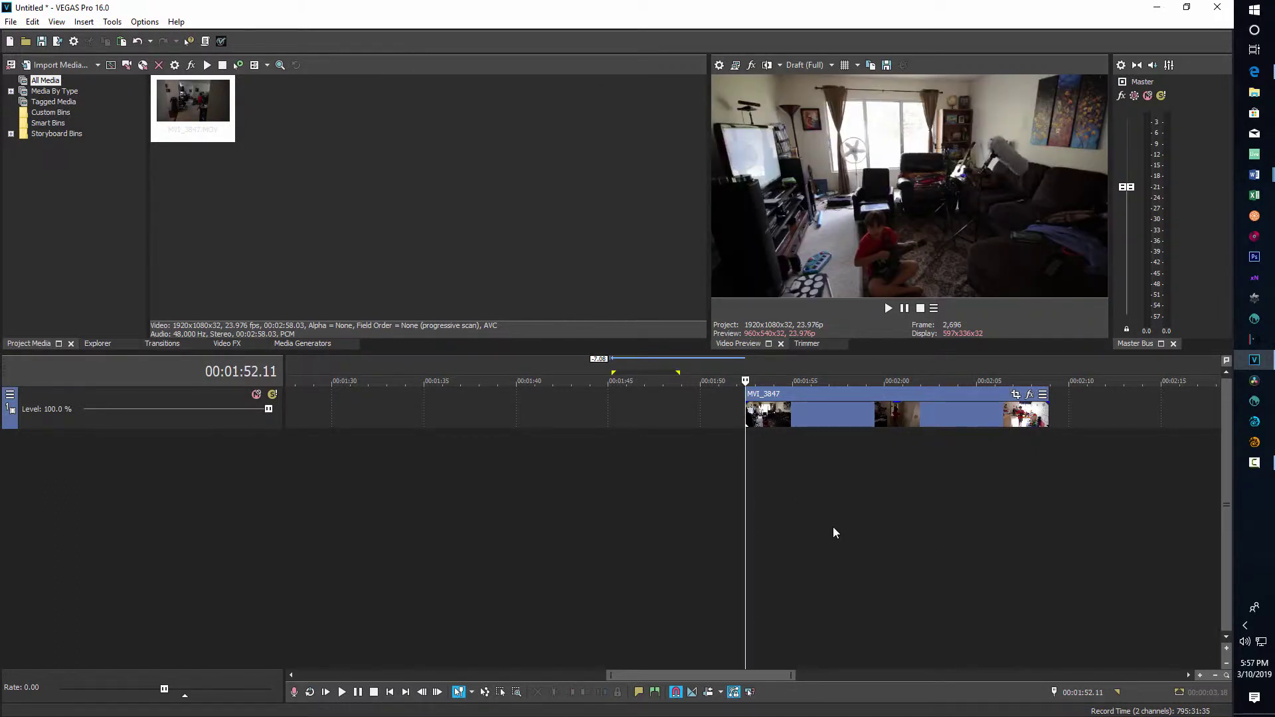
Step: Select the video clip and step frame by frame to place the playhead at 00:01:56.10, as the boy starts walking
left_click(843, 409)
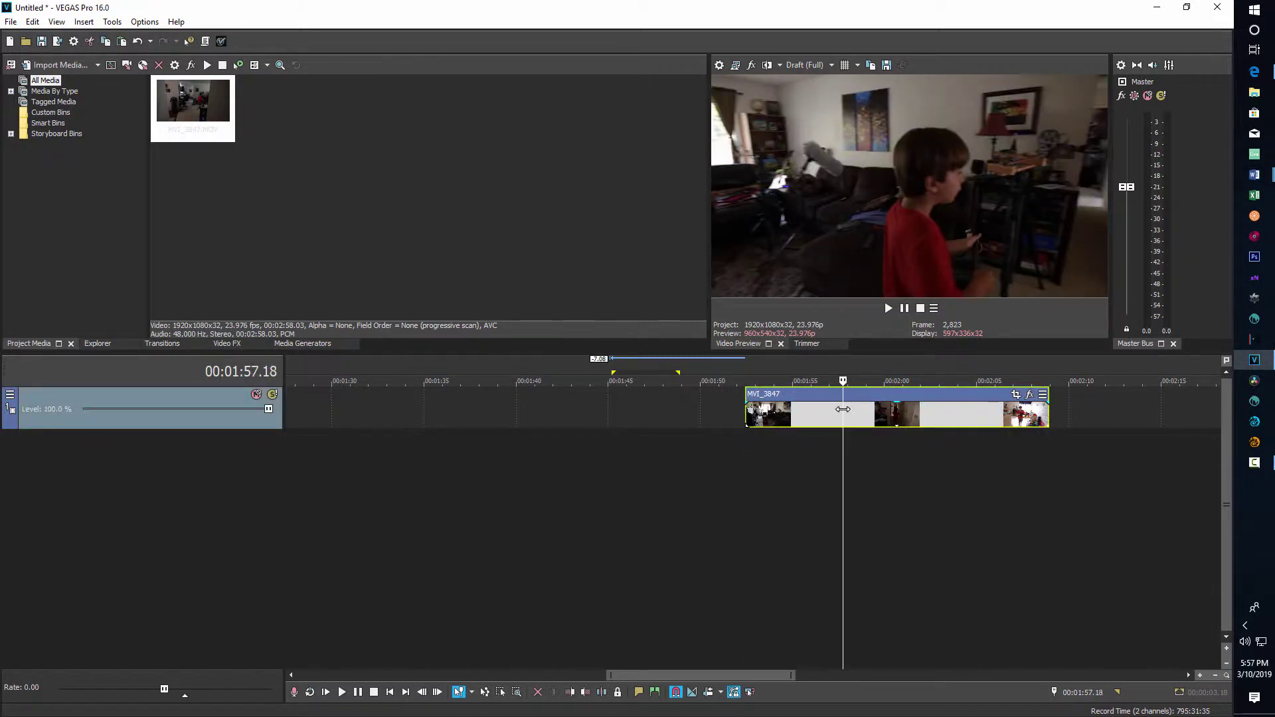
key("Left")
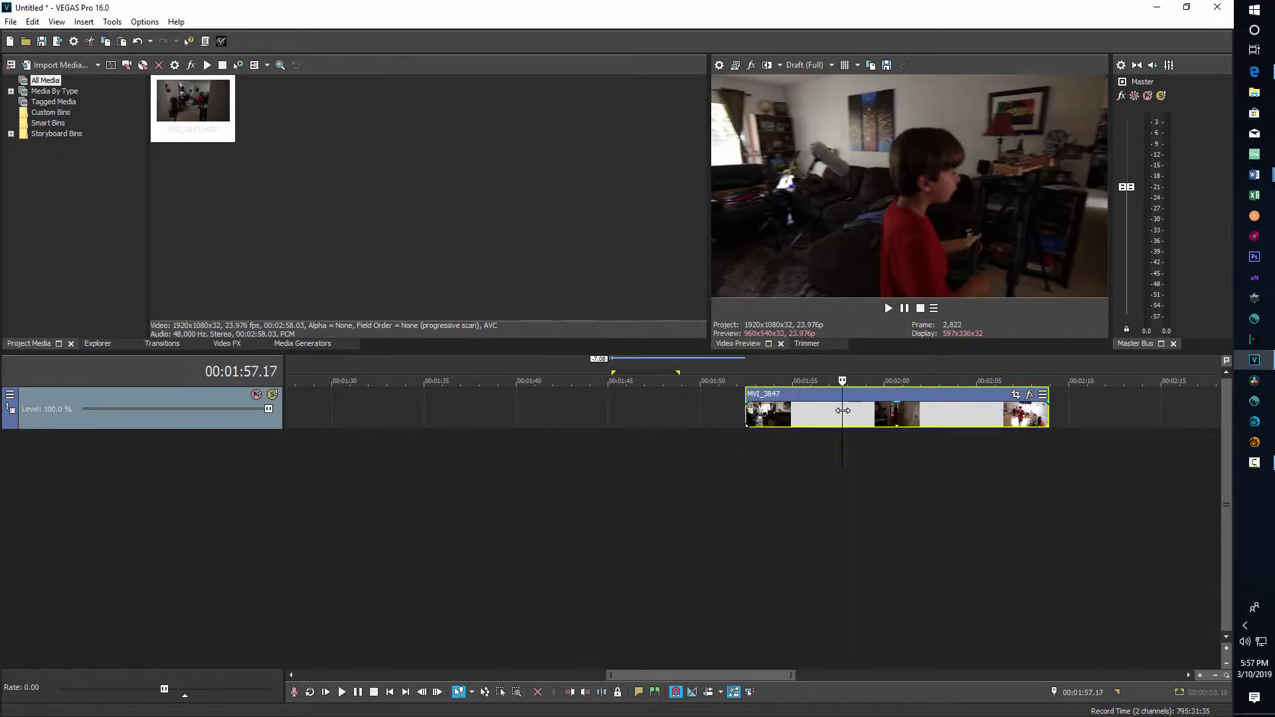
key("Left")
key("Left")
key("Left")
key("Left")
key("Left")
key("Left")
key("Left")
key("Left")
key("Left")
key("Left")
key("Left")
key("Left")
key("Left")
key("Left")
key("Left")
key("Left")
key("Left")
key("Left")
key("Left")
key("Left")
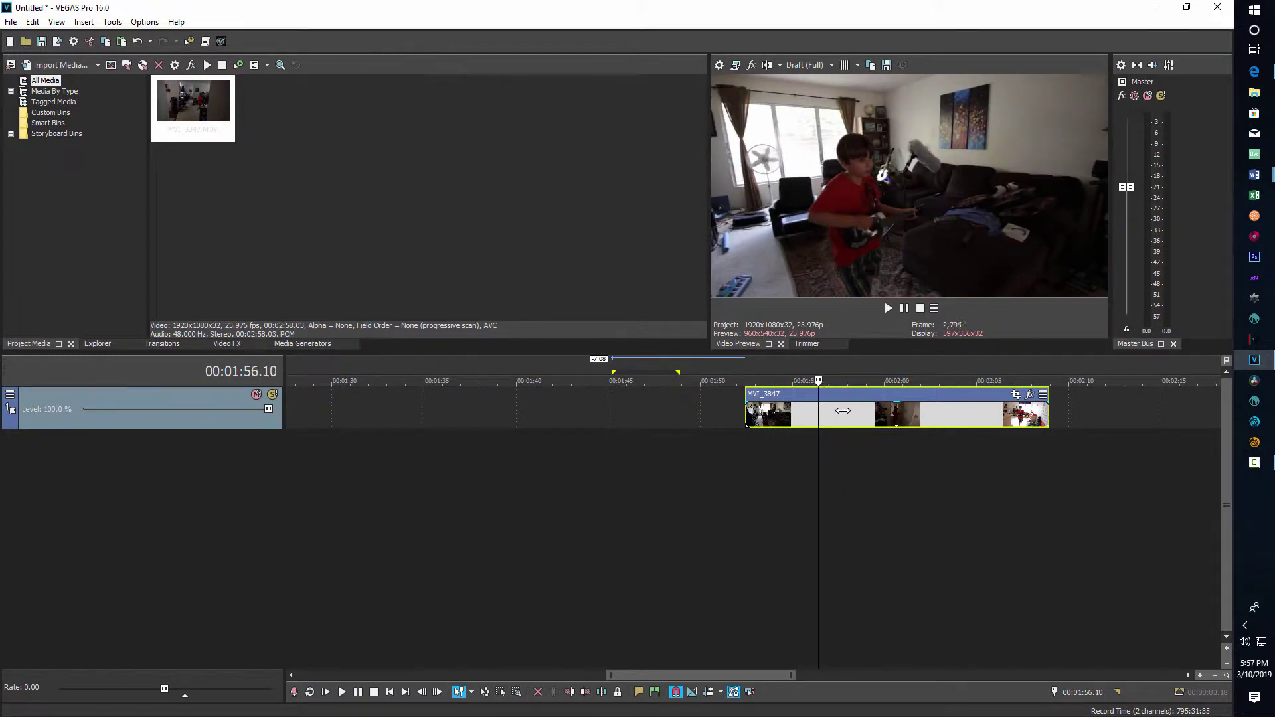
key("Right")
key("Right")
key("Right")
key("Right")
key("Right")
key("Right")
key("Right")
key("Right")
key("Right")
key("Right")
key("Right")
key("Right")
key("Right")
key("Right")
key("Right")
key("Right")
key("Right")
key("Right")
key("Right")
key("Right")
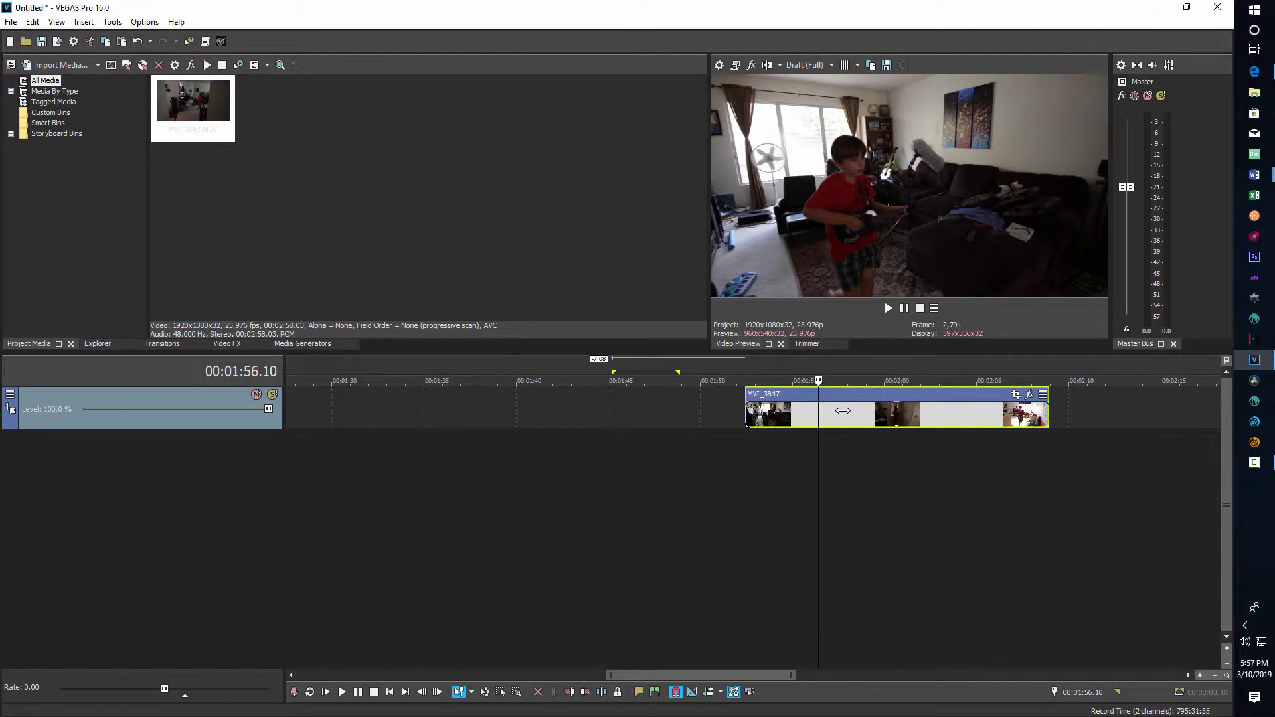
Step: Insert an Event Velocity envelope on the selected video clip
left_click(83, 21)
mouse_move(102, 50)
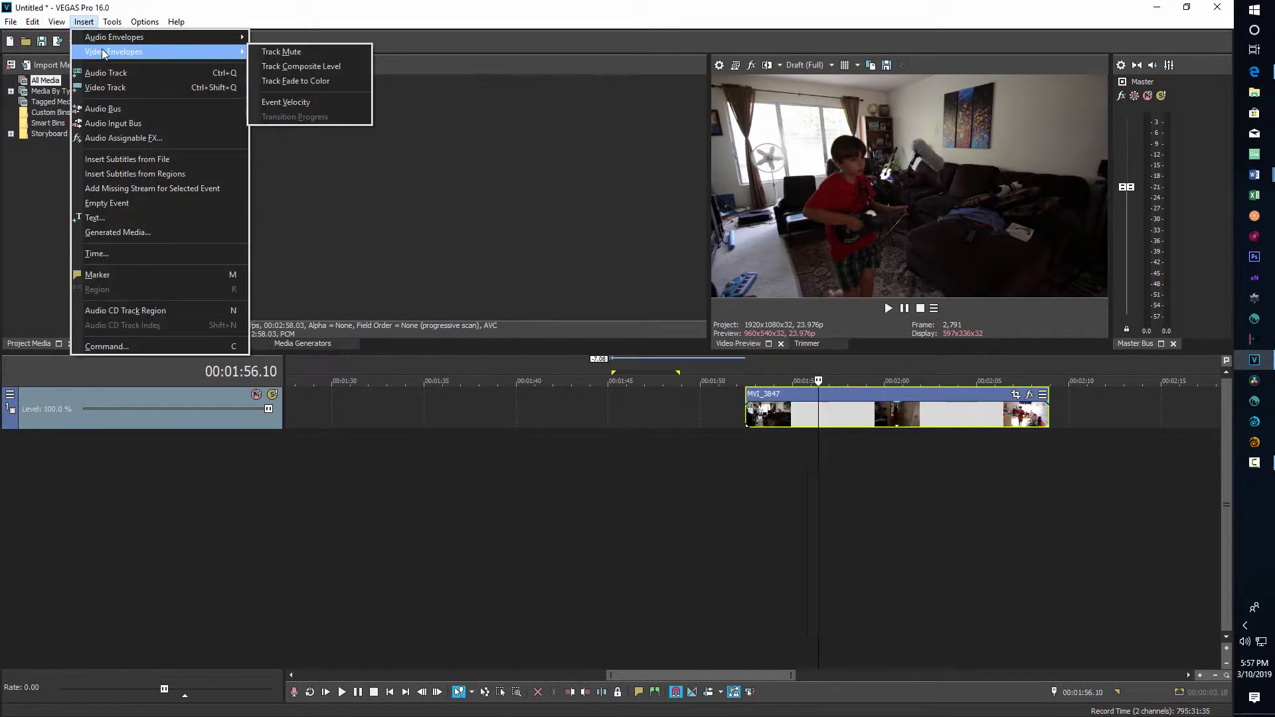
left_click(305, 102)
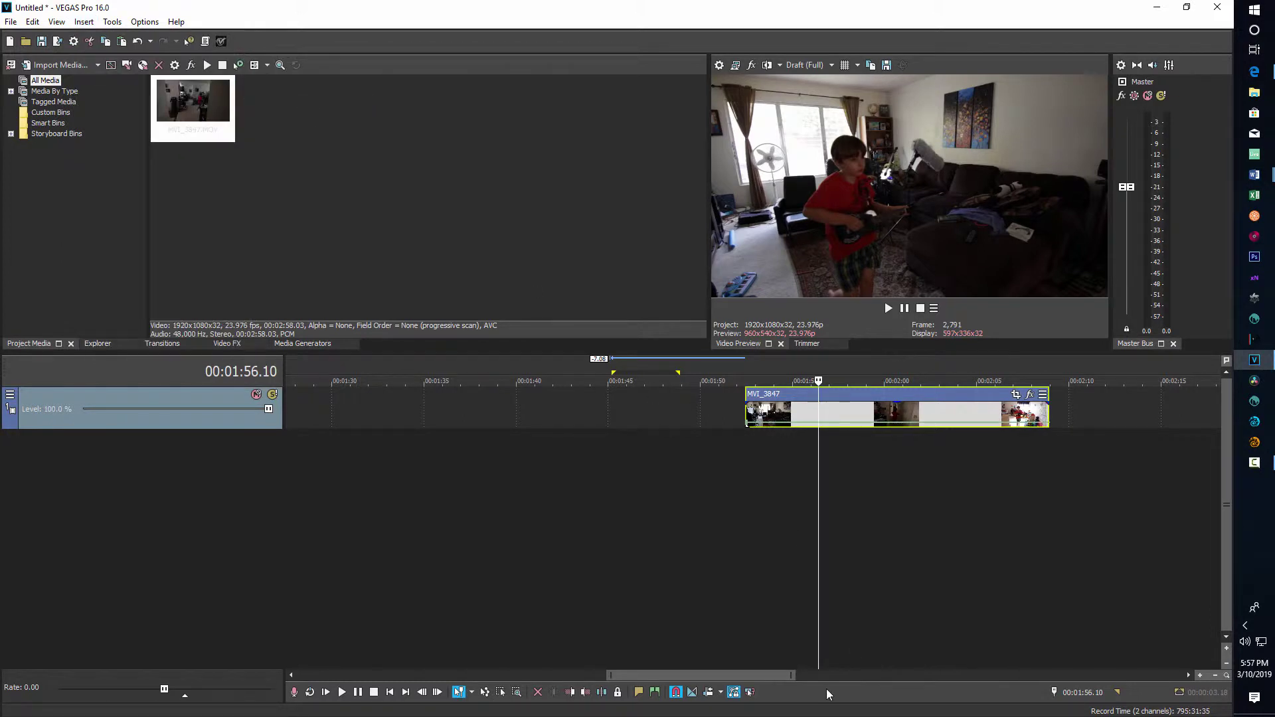
mouse_move(749, 430)
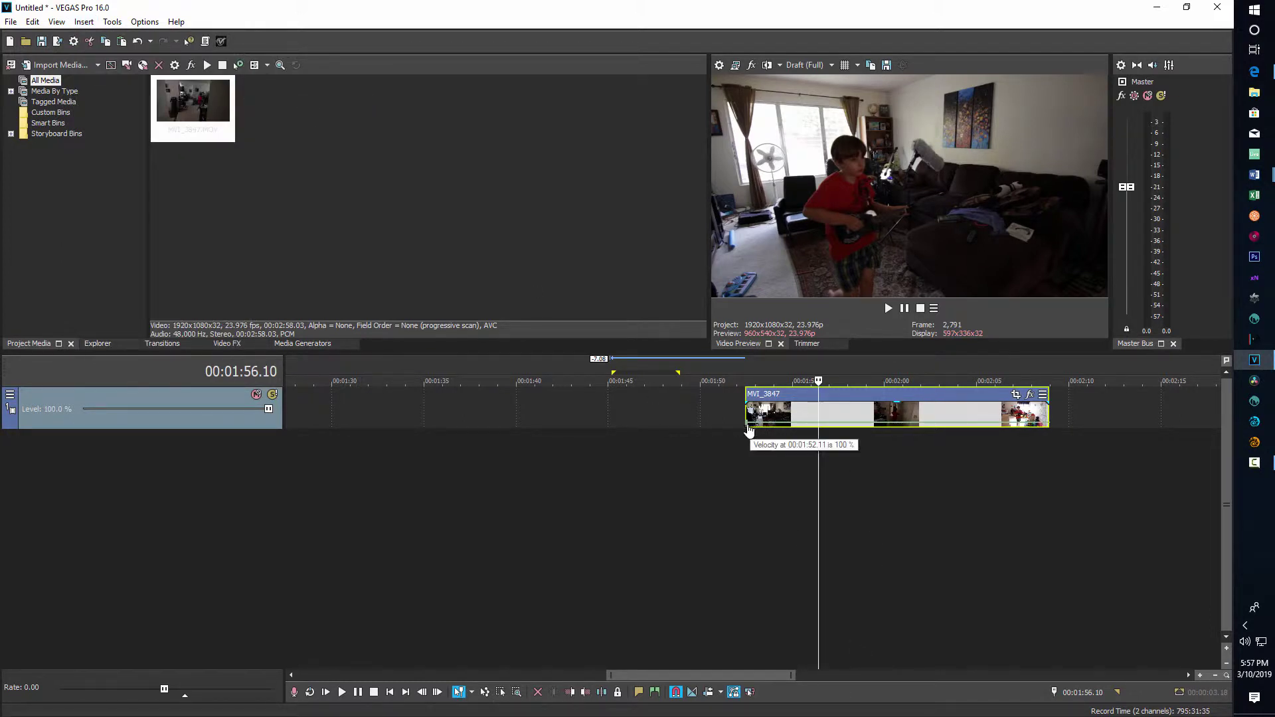
Step: Add a point to the clip's velocity envelope at the playhead
right_click(822, 429)
left_click(863, 439)
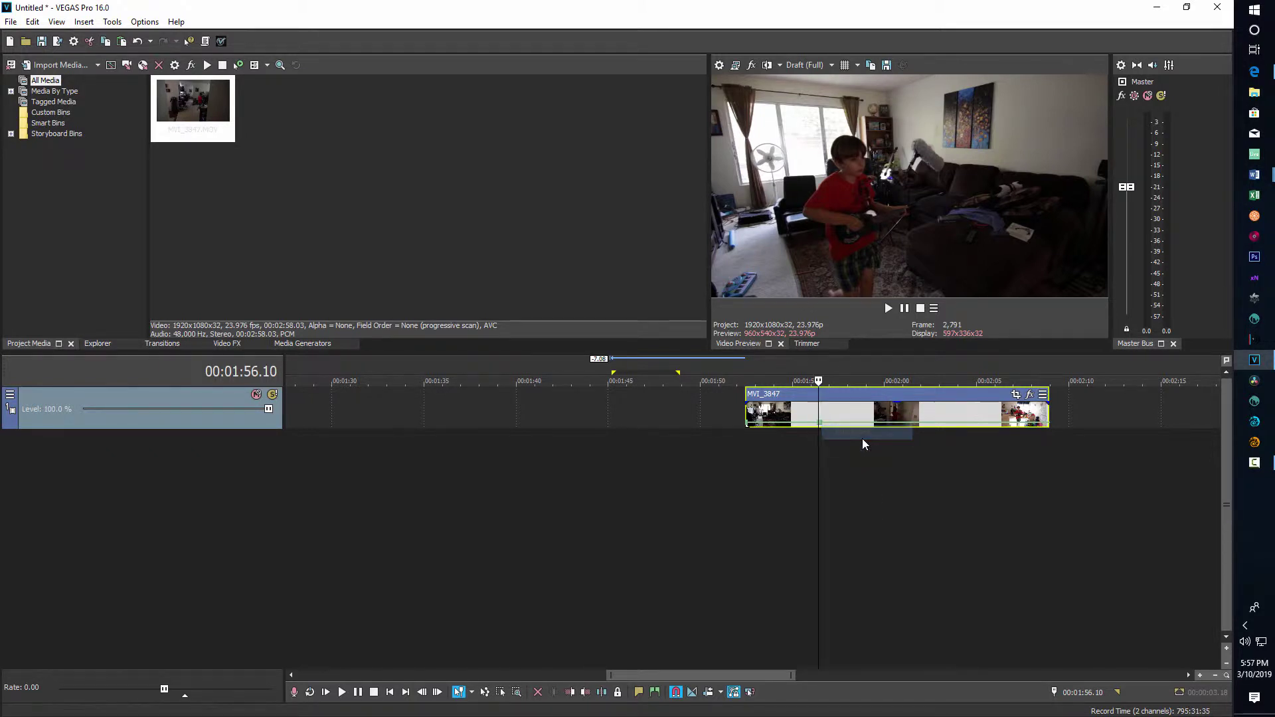
scroll(834, 427, "up", 3)
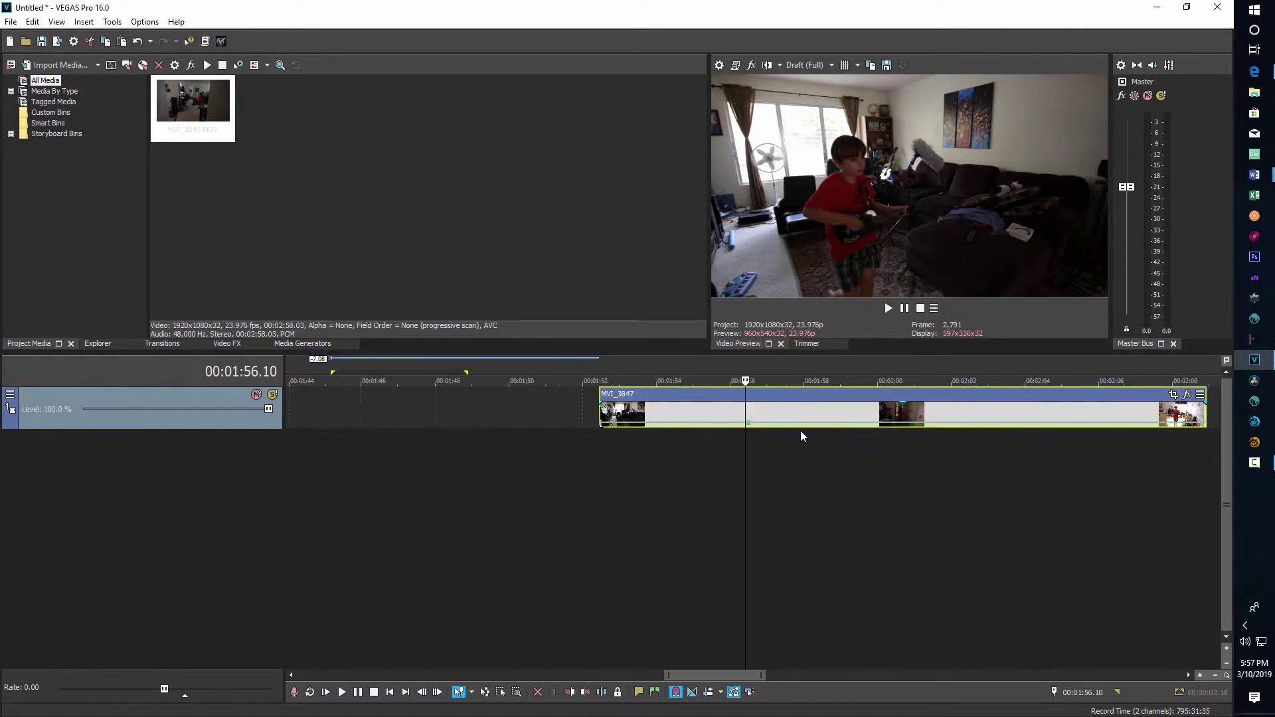
right_click(754, 426)
left_click(754, 426)
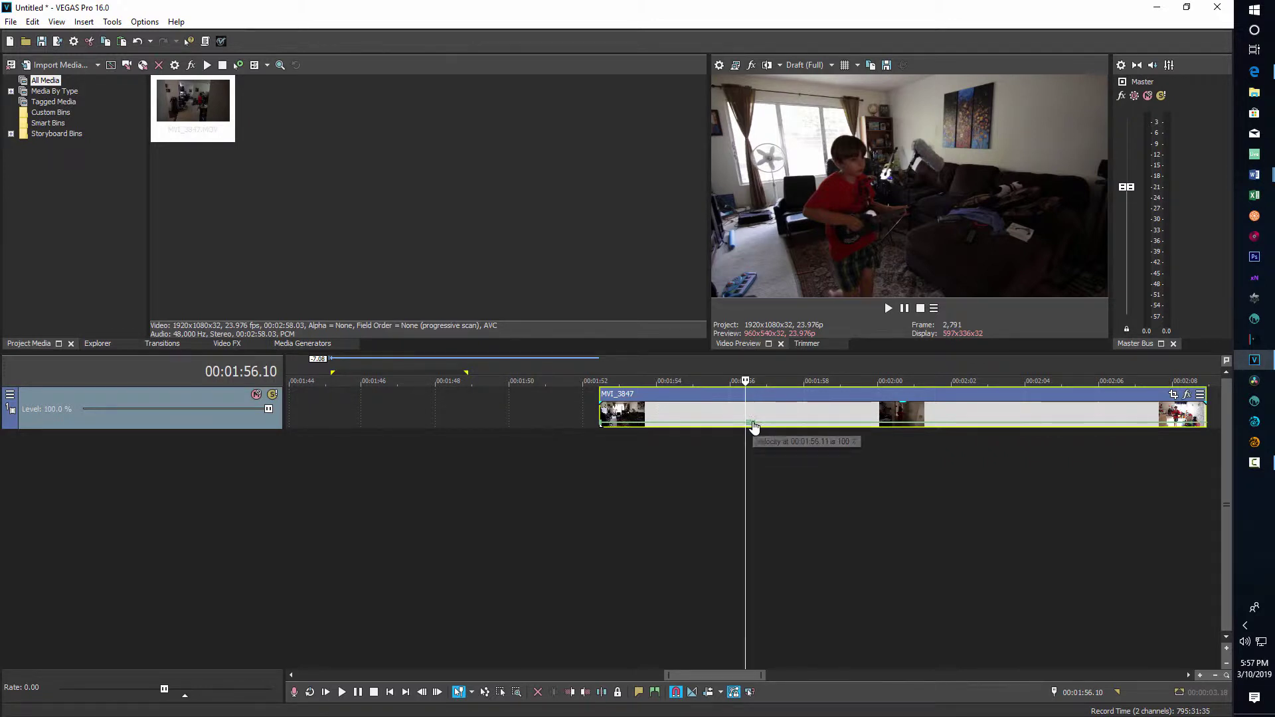
Step: Set the velocity envelope point just after the playhead to maximum forward velocity
right_click(755, 426)
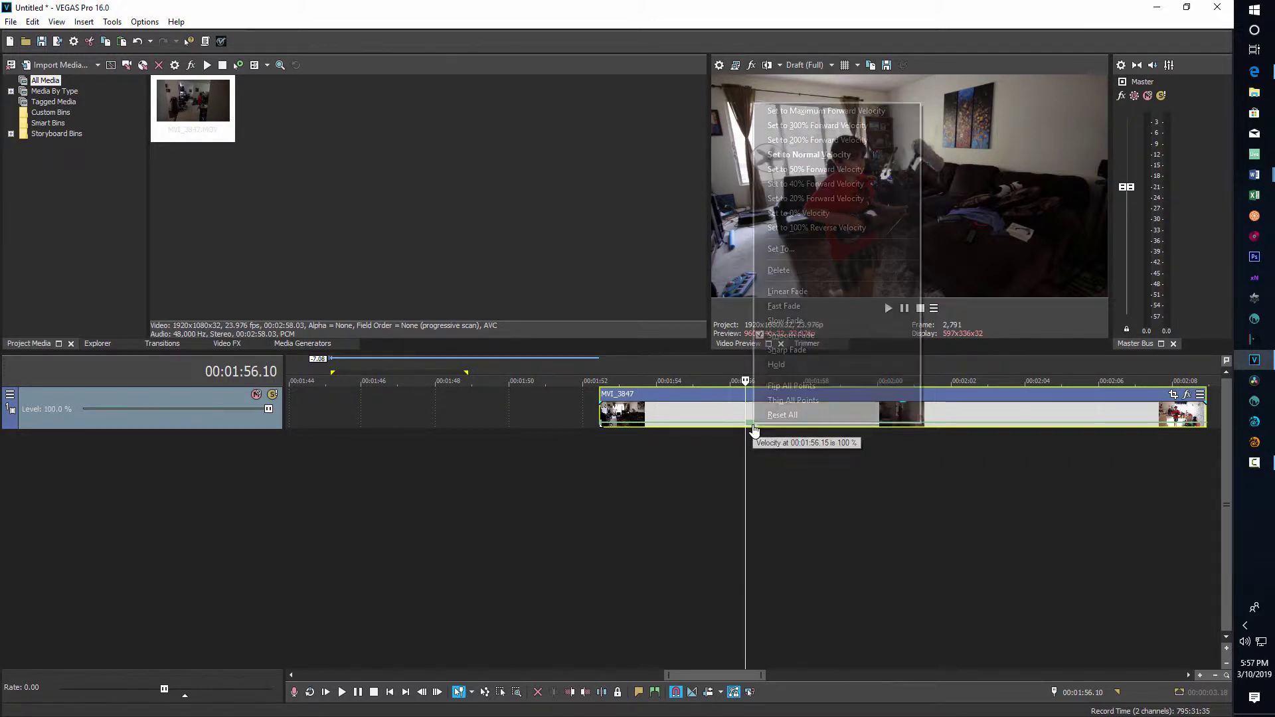
left_click(813, 112)
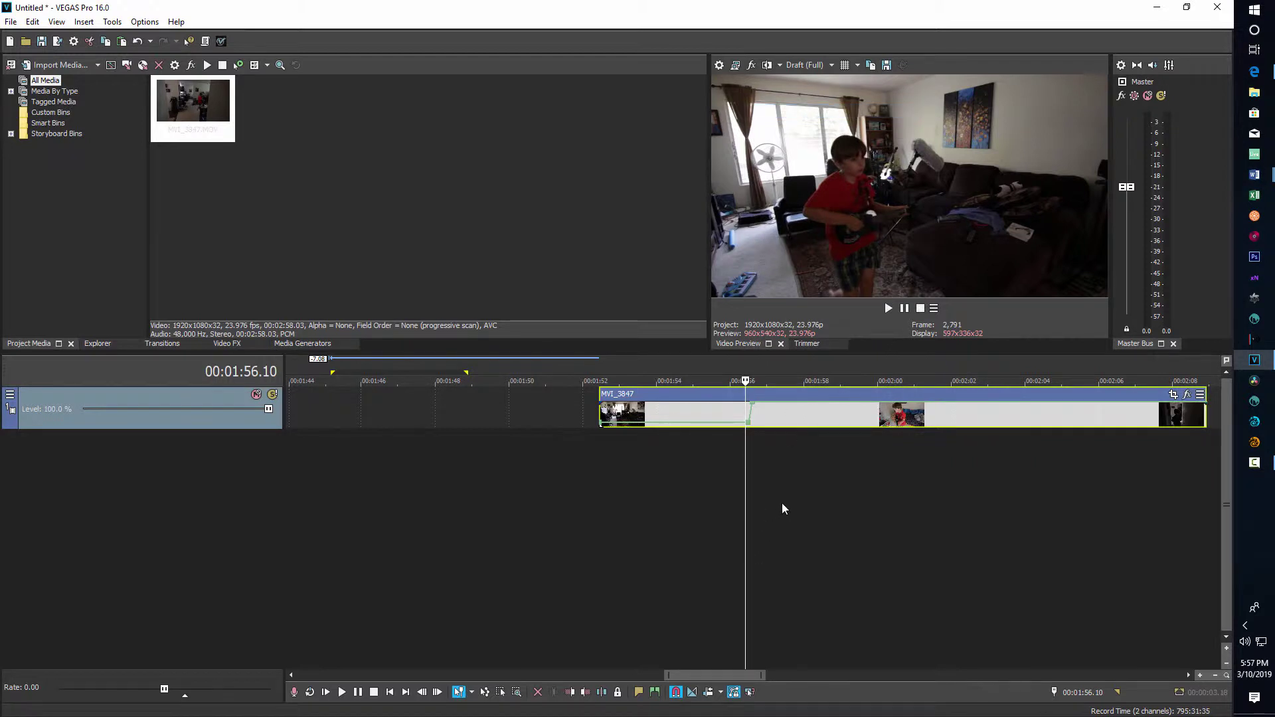
Step: Play through the sped-up section in short bursts and place the playhead at 00:01:56.21, where the boy enters the hallway
key("space")
key("space")
key("space")
key("space")
key("space")
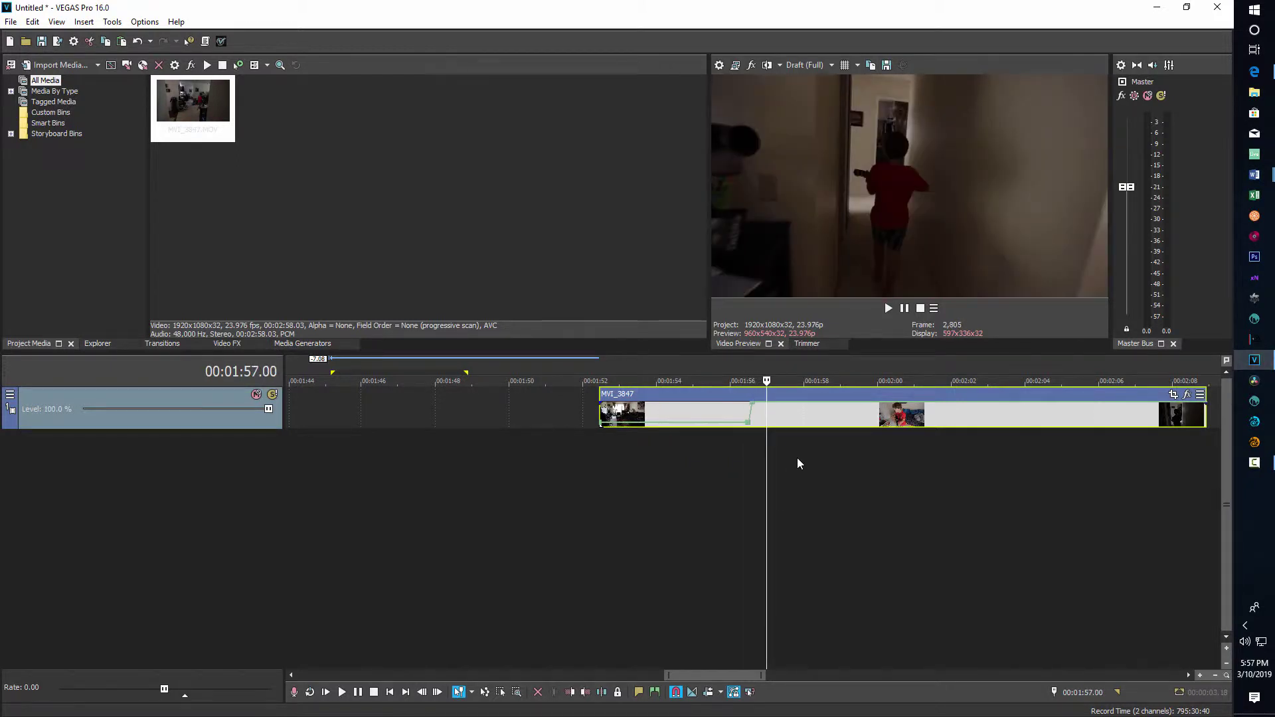
key("space")
key("space")
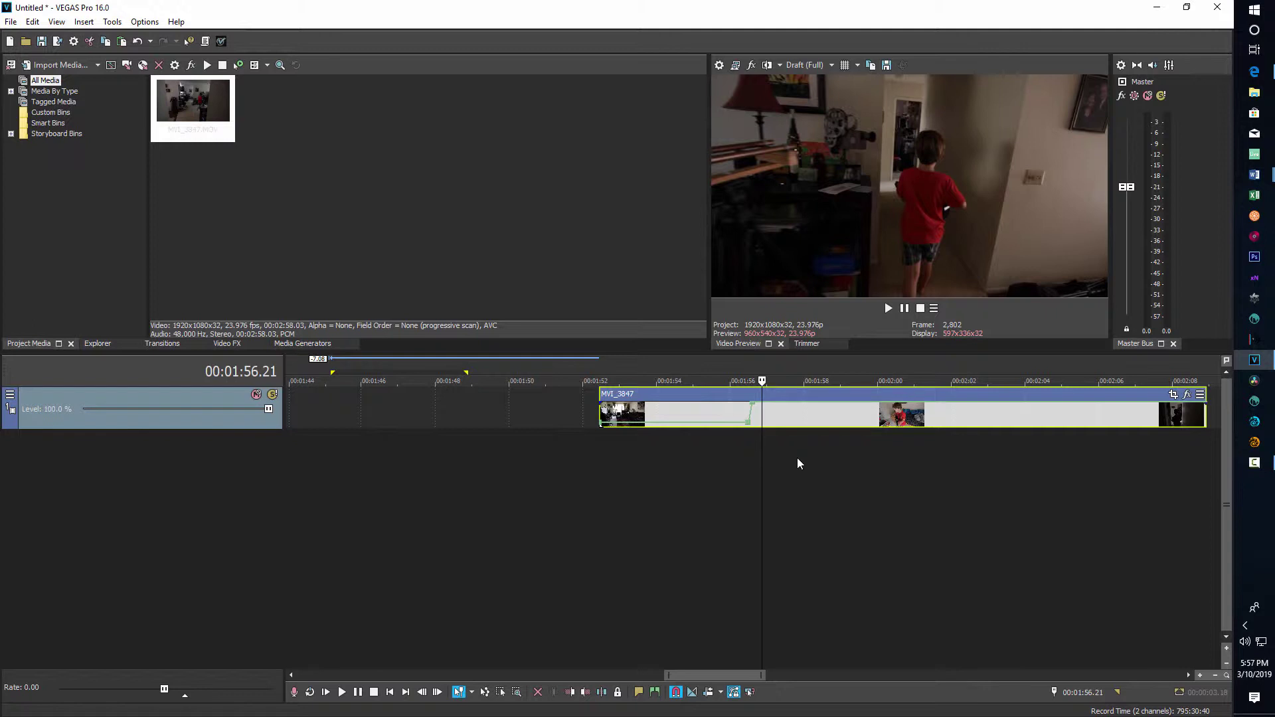
Step: Add two velocity points at the playhead, one just after the other, and set the second to normal velocity
scroll(797, 457, "up", 1)
scroll(797, 457, "up", 2)
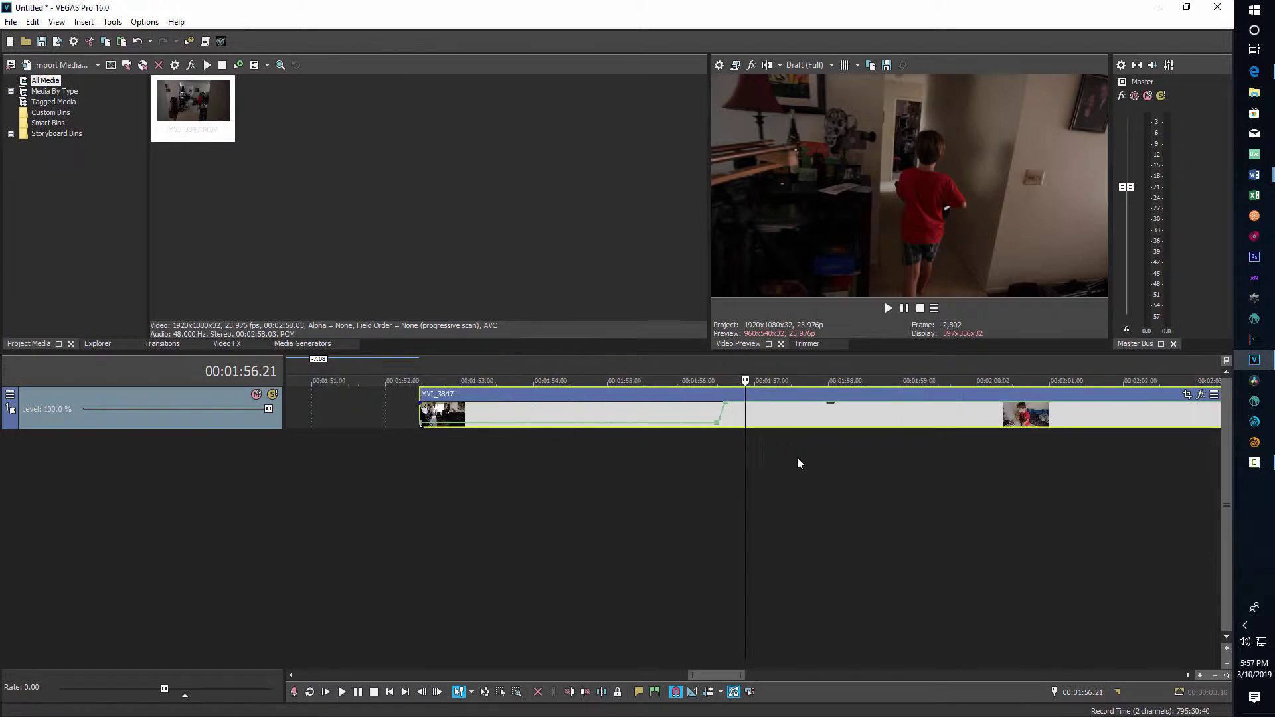
right_click(752, 406)
left_click(754, 412)
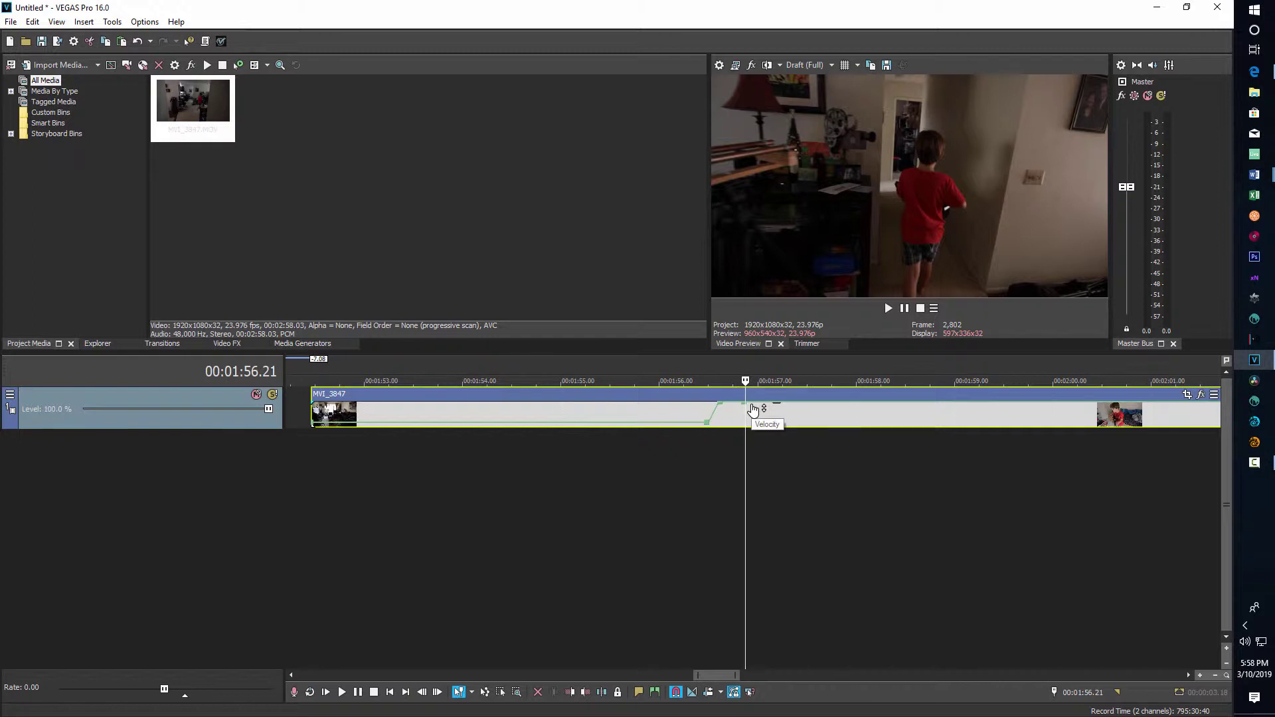
right_click(753, 410)
left_click(769, 413)
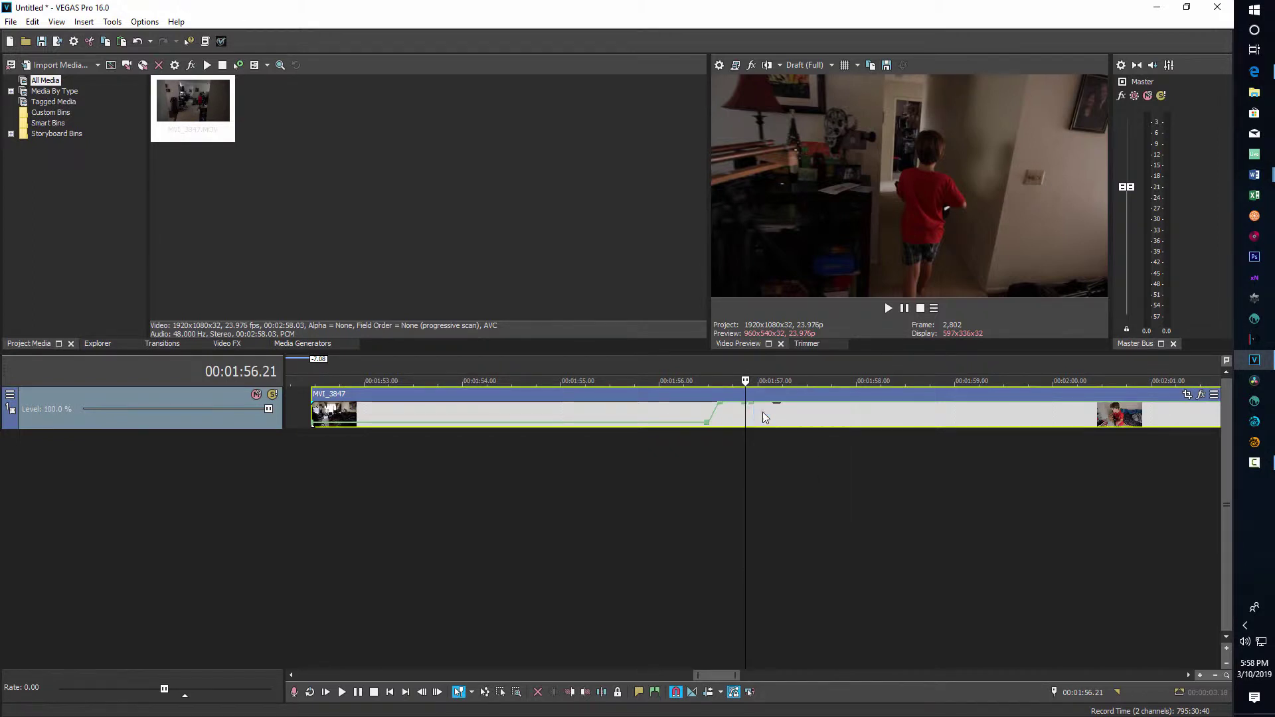
right_click(752, 404)
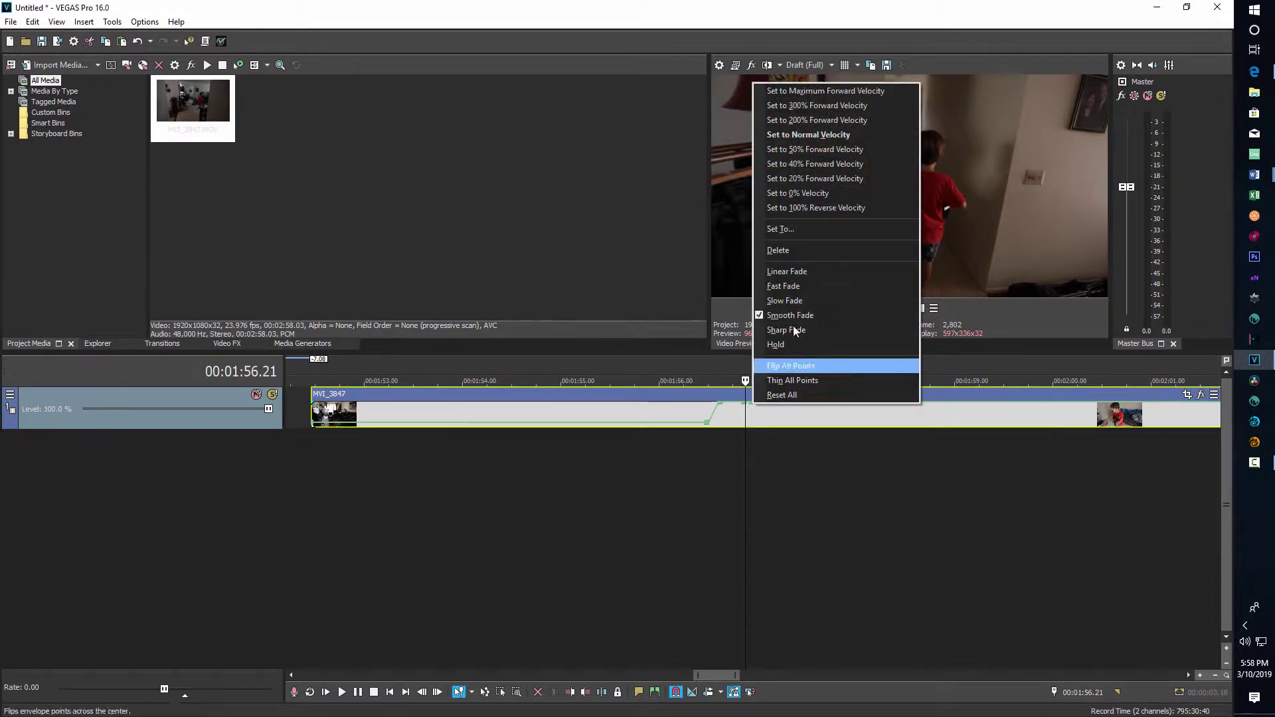
left_click(819, 135)
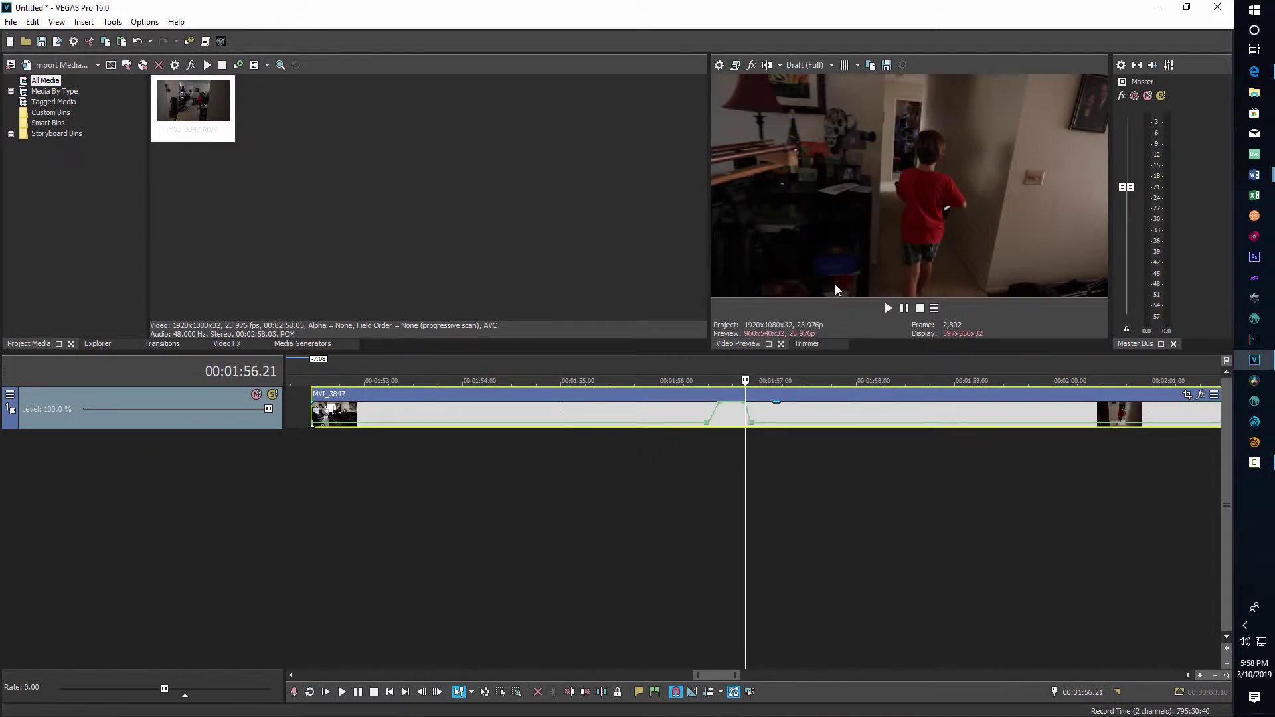
Step: Play the clip from 00:01:55.17 to check the first speed-up and the hallway walk that follows it
left_click(393, 498)
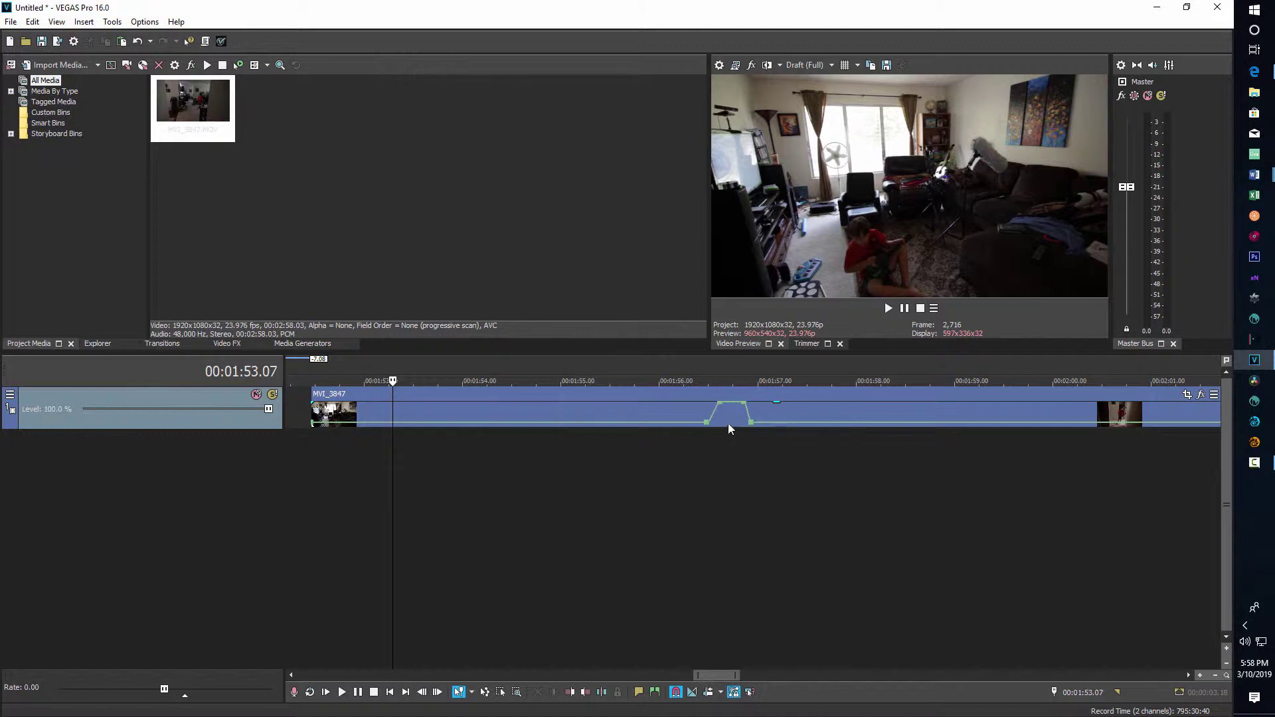
left_click(629, 464)
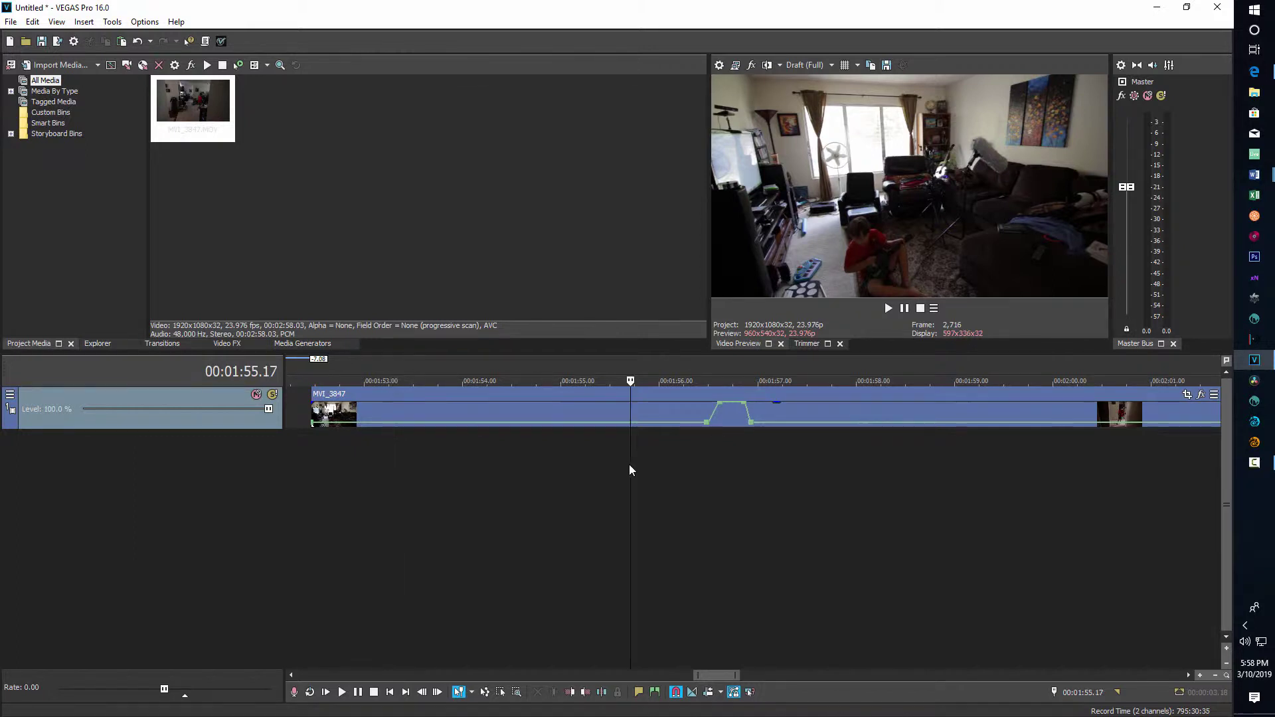
key("space")
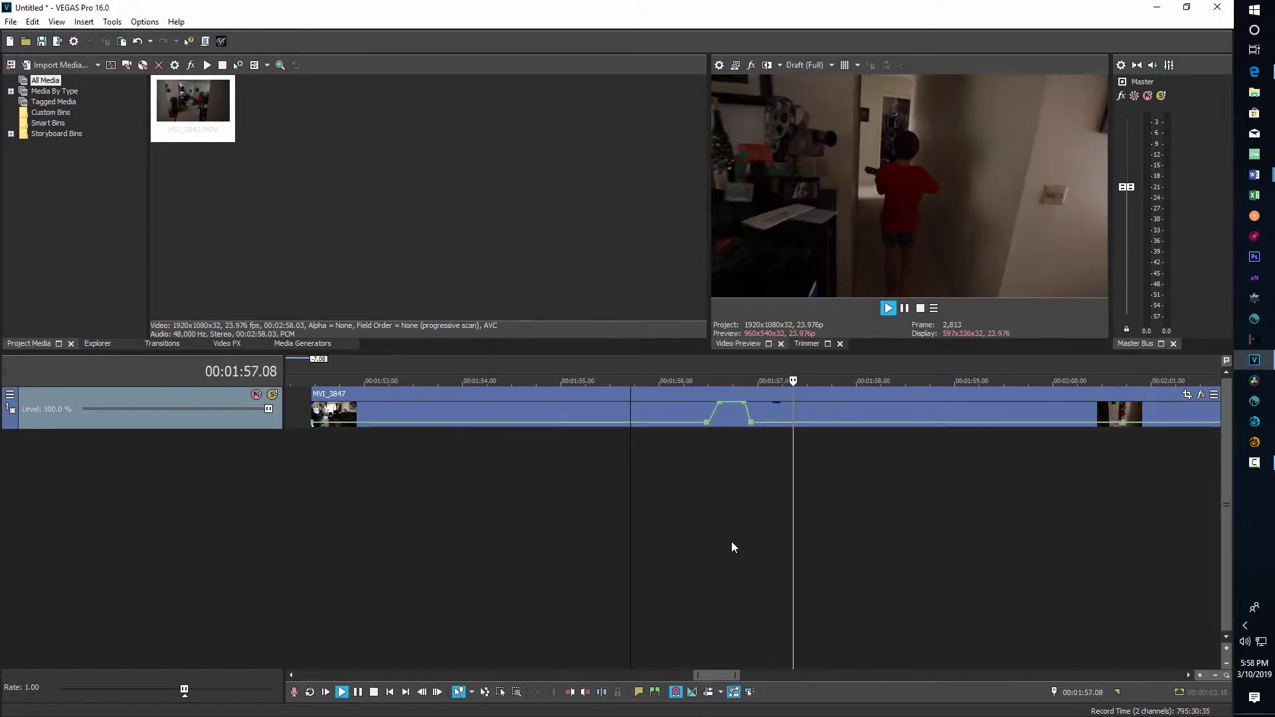
key("space")
key("space")
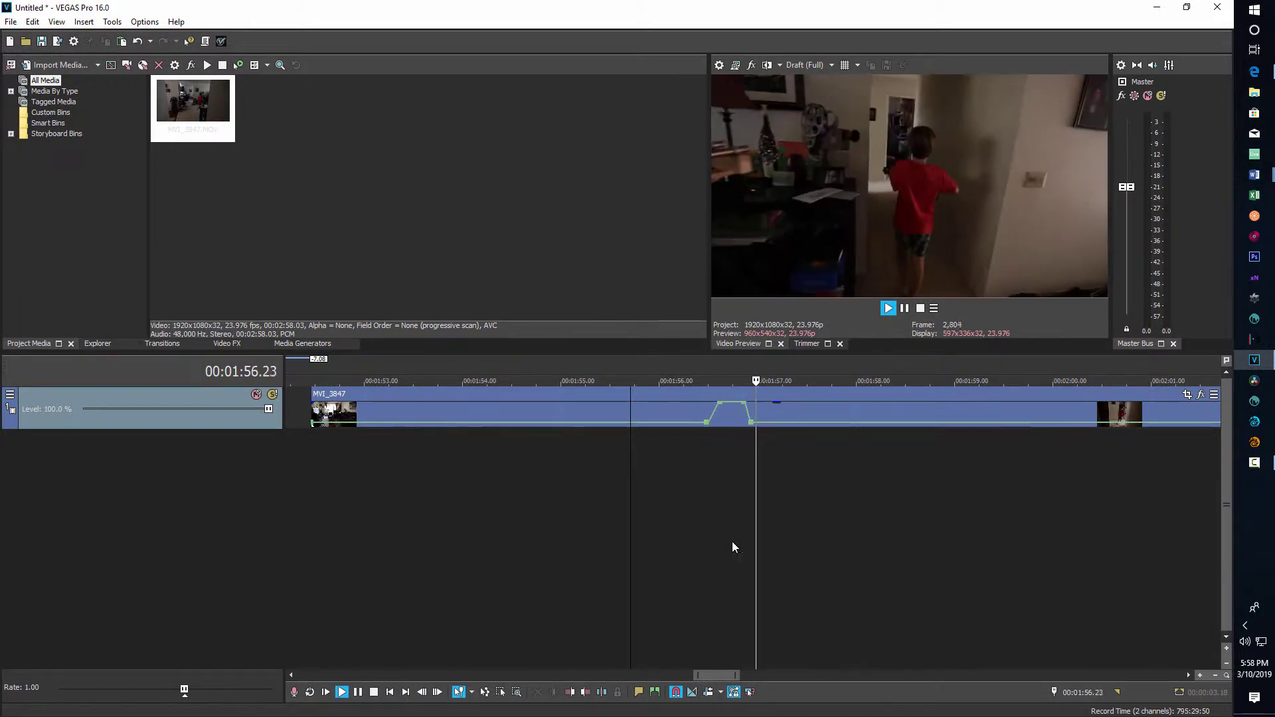
scroll(737, 542, "down", 2)
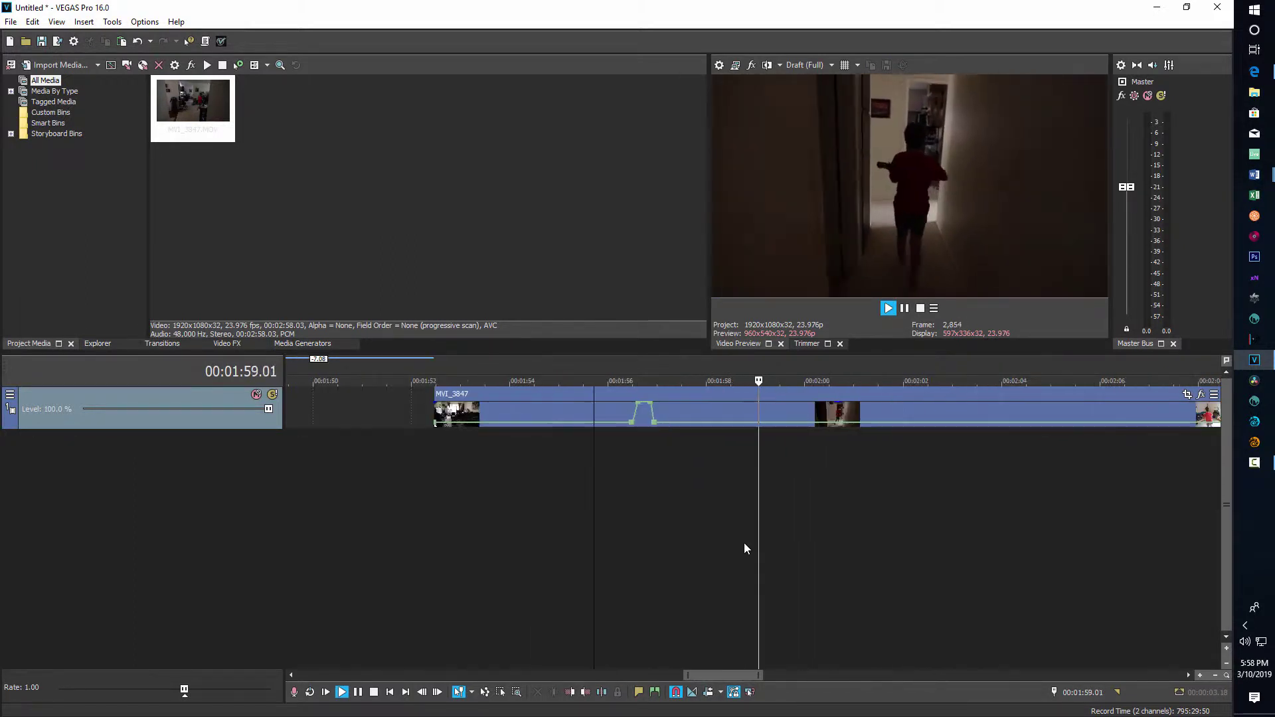
key("space")
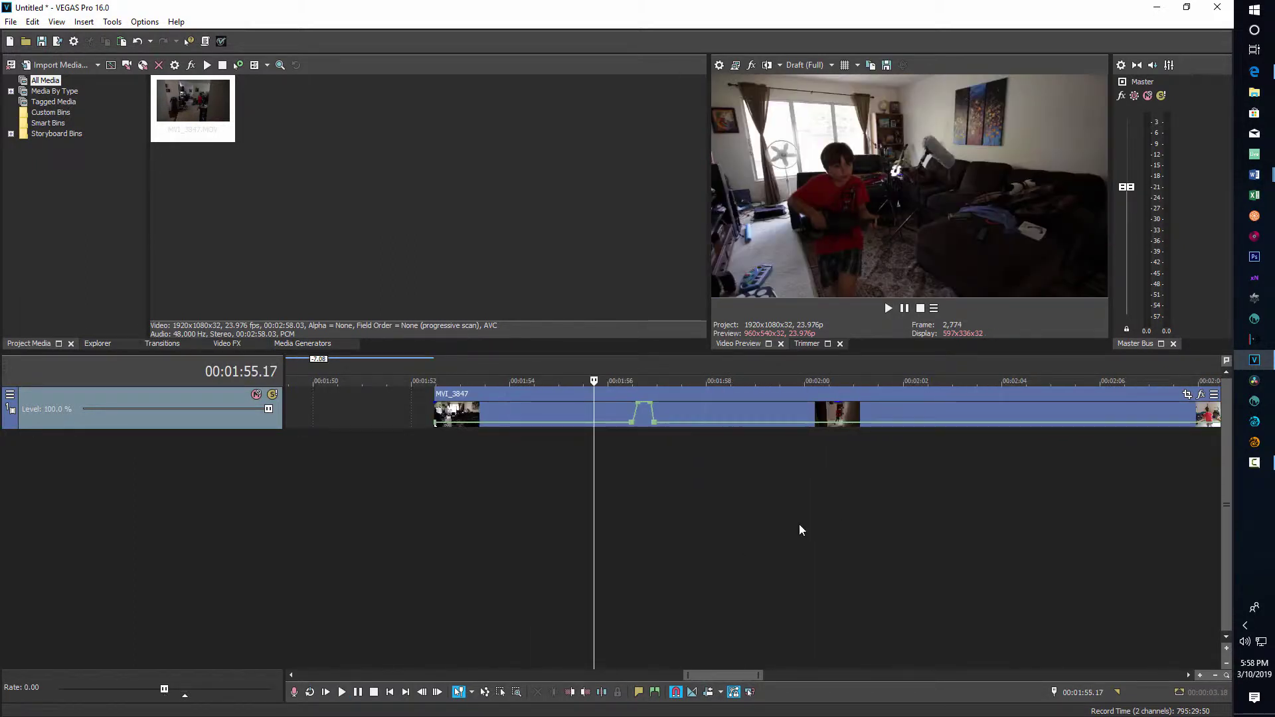
Step: At 00:01:59.20, add two adjacent velocity points and set the second to maximum forward velocity
left_click(796, 482)
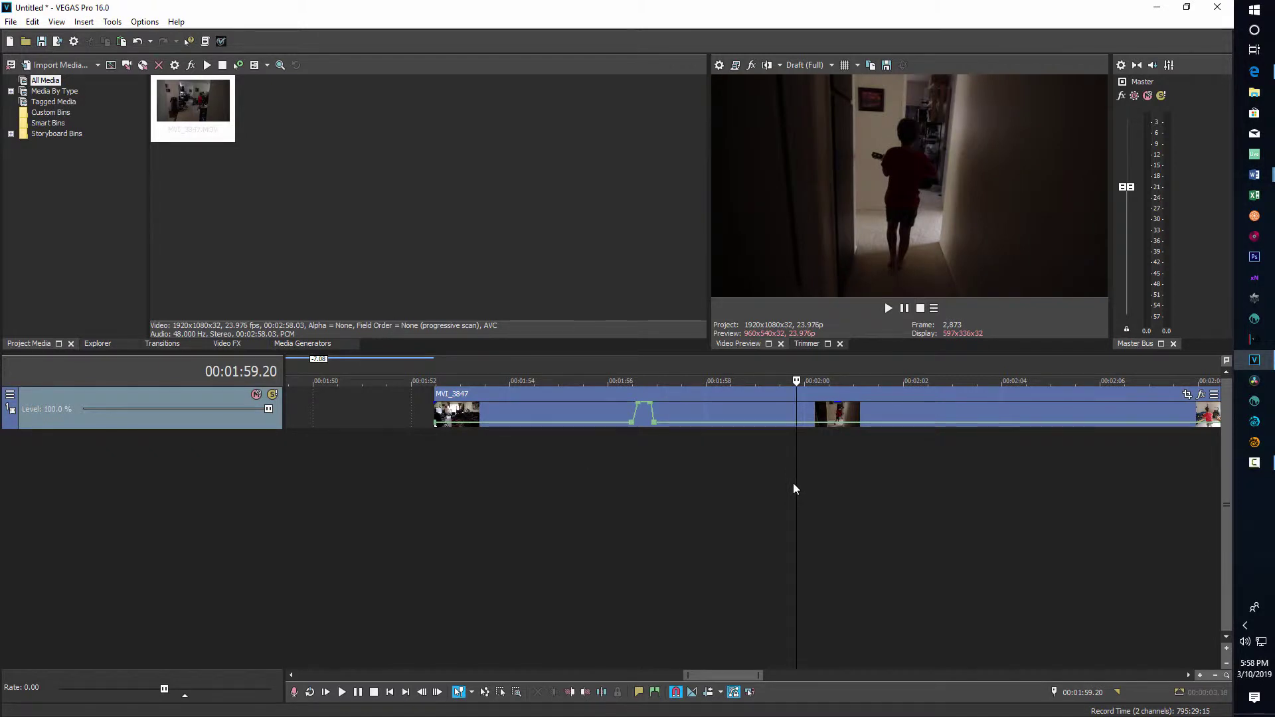
right_click(797, 424)
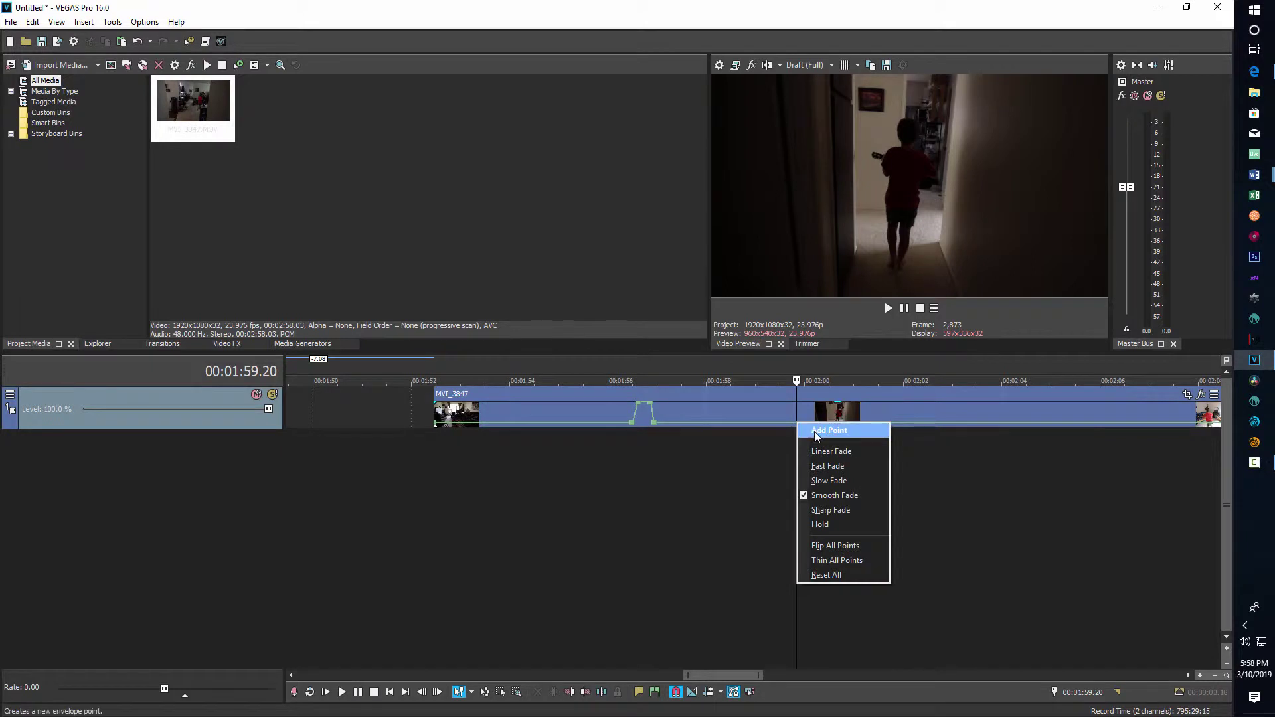
left_click(818, 430)
right_click(805, 423)
left_click(820, 431)
right_click(806, 424)
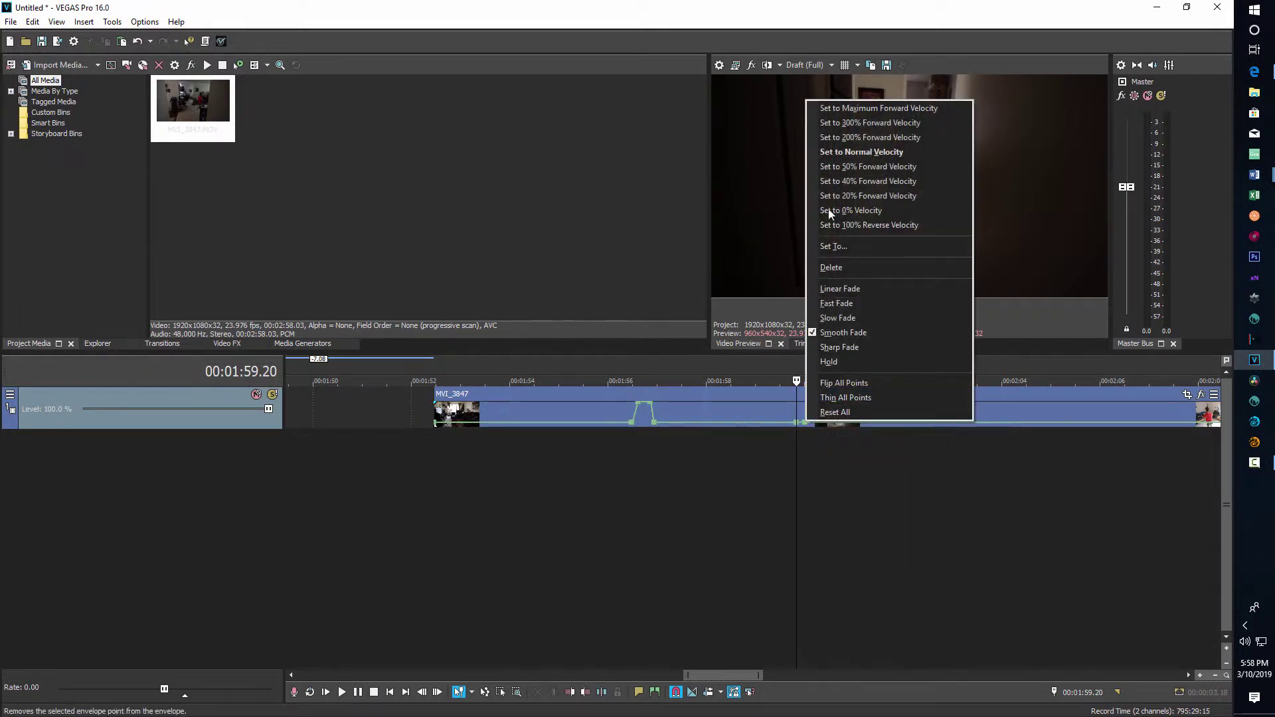
left_click(863, 105)
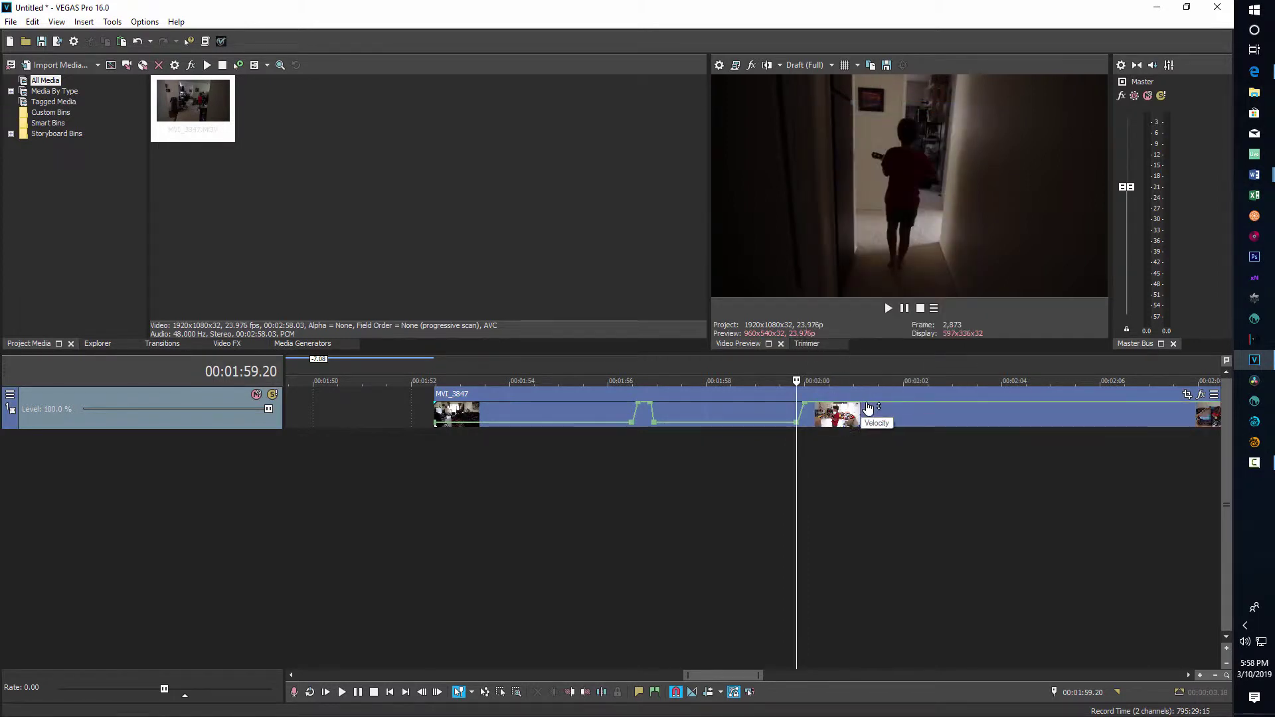
Step: Play on to 00:02:00.08, add two adjacent velocity points there and set the second to normal velocity
key("space")
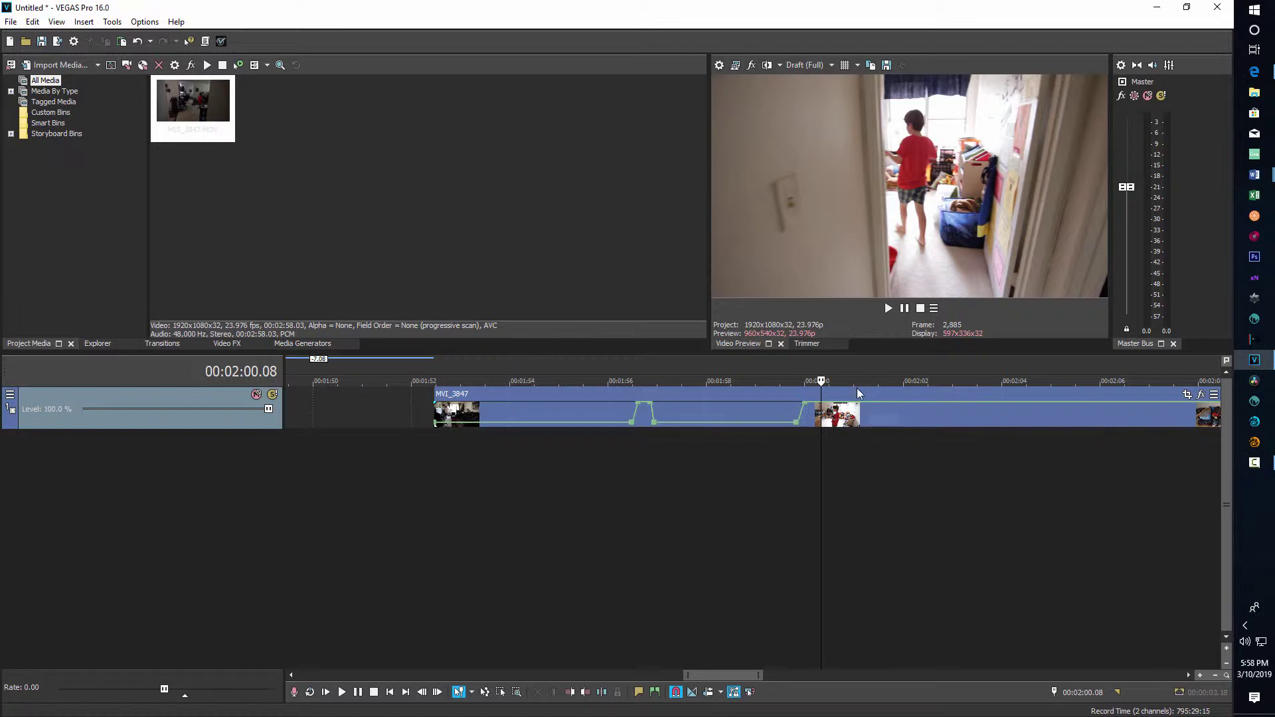
right_click(821, 407)
key("Escape")
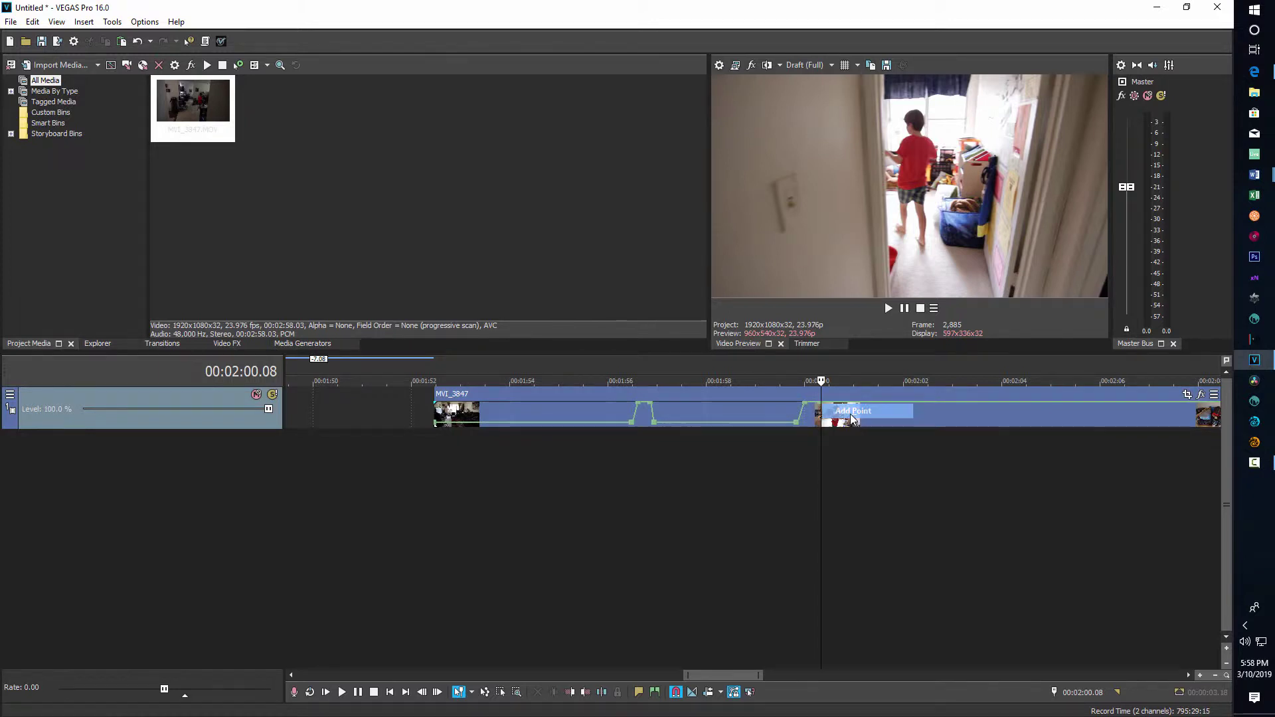
scroll(834, 410, "up", 2)
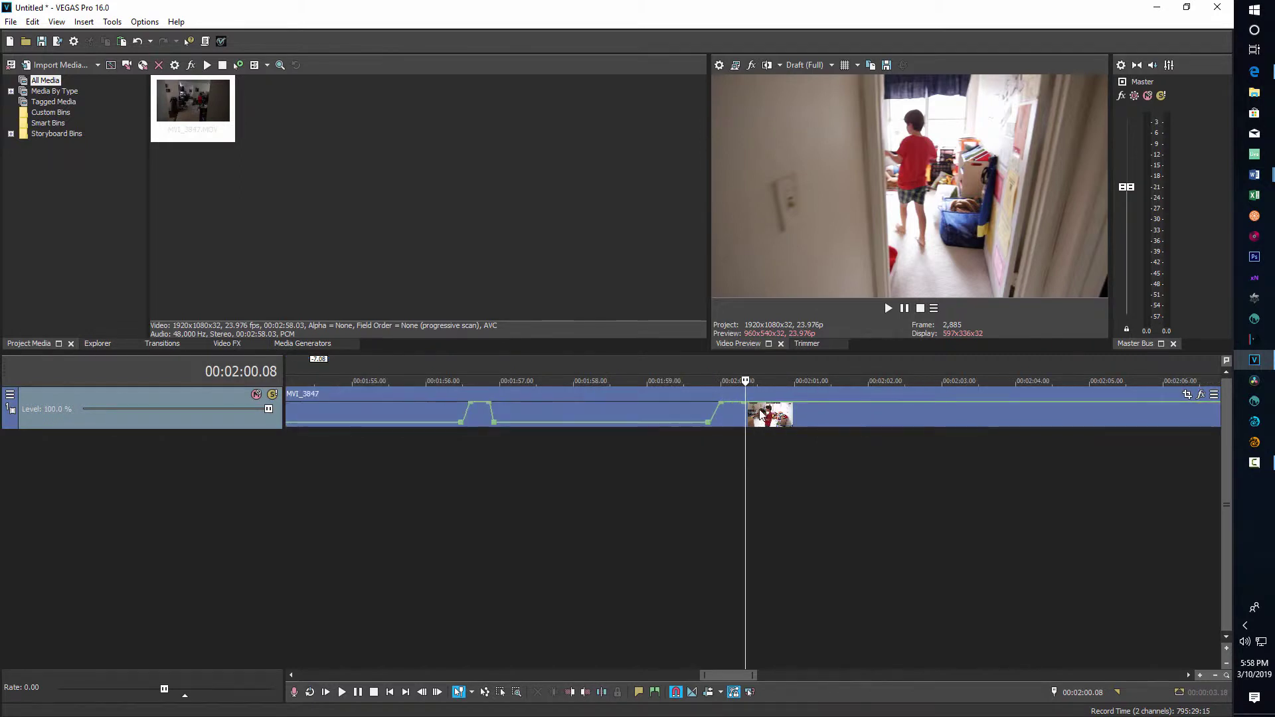
right_click(751, 407)
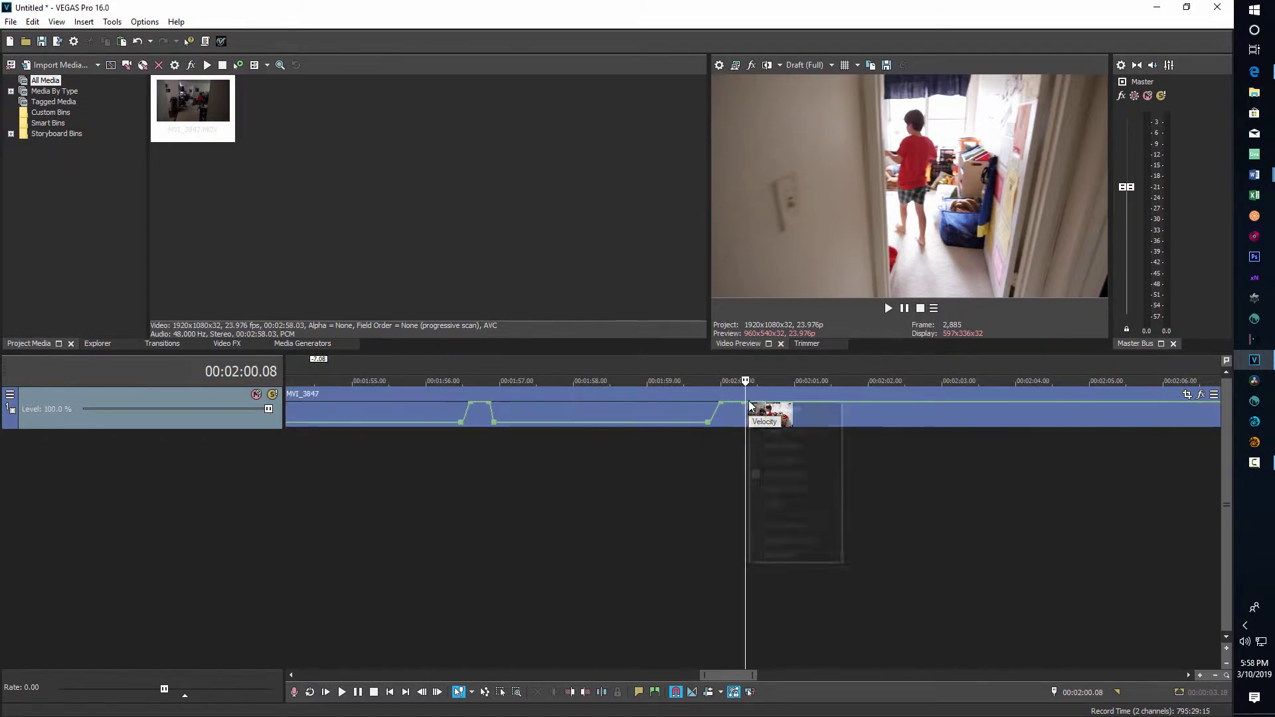
left_click(770, 412)
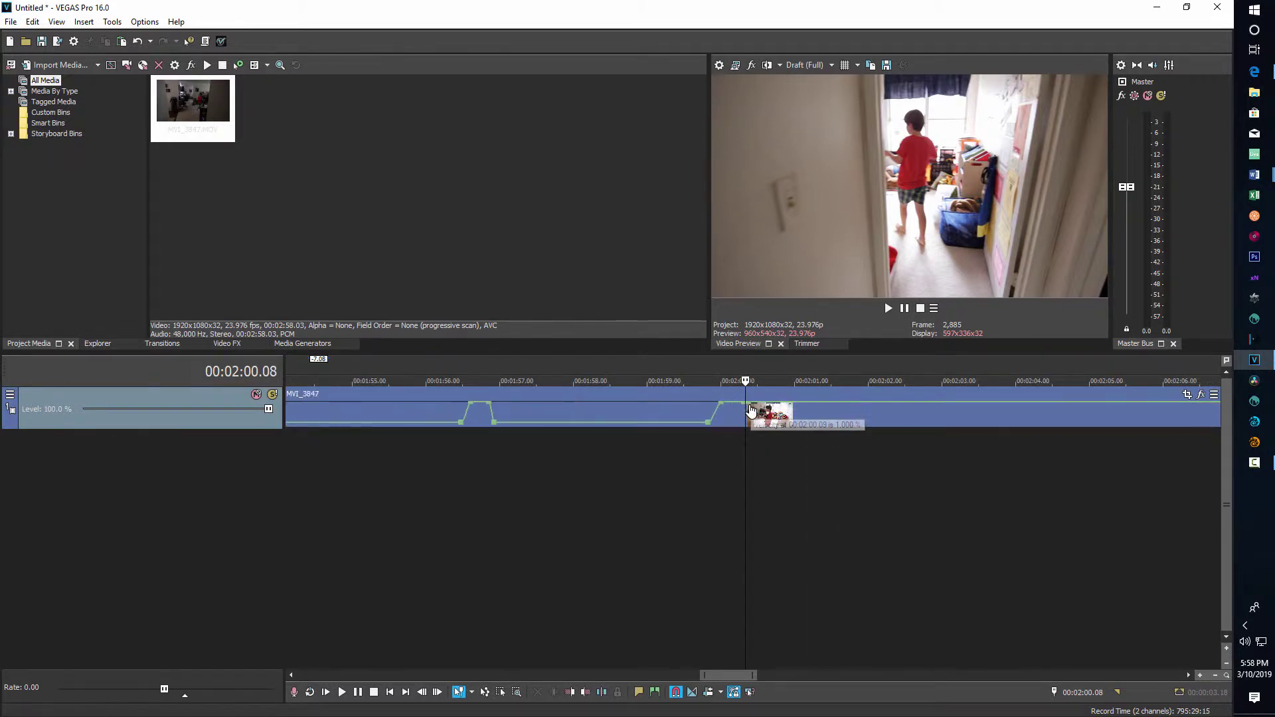
right_click(749, 405)
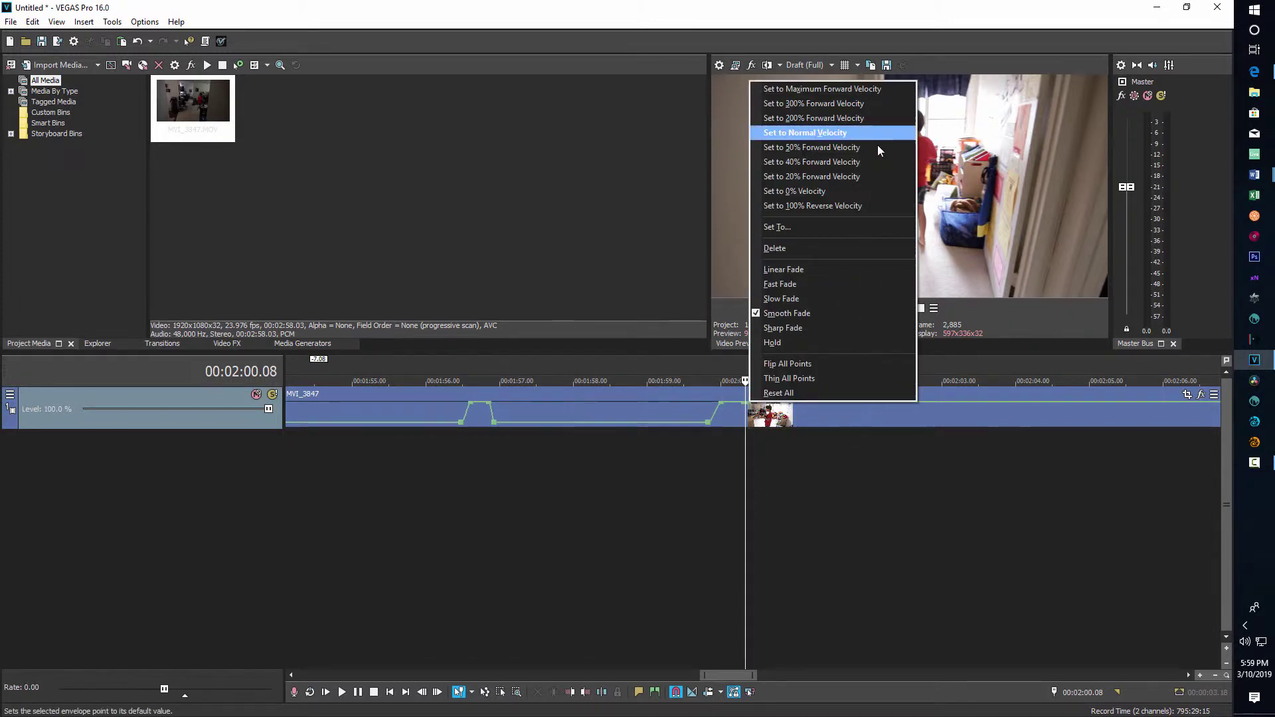
left_click(850, 137)
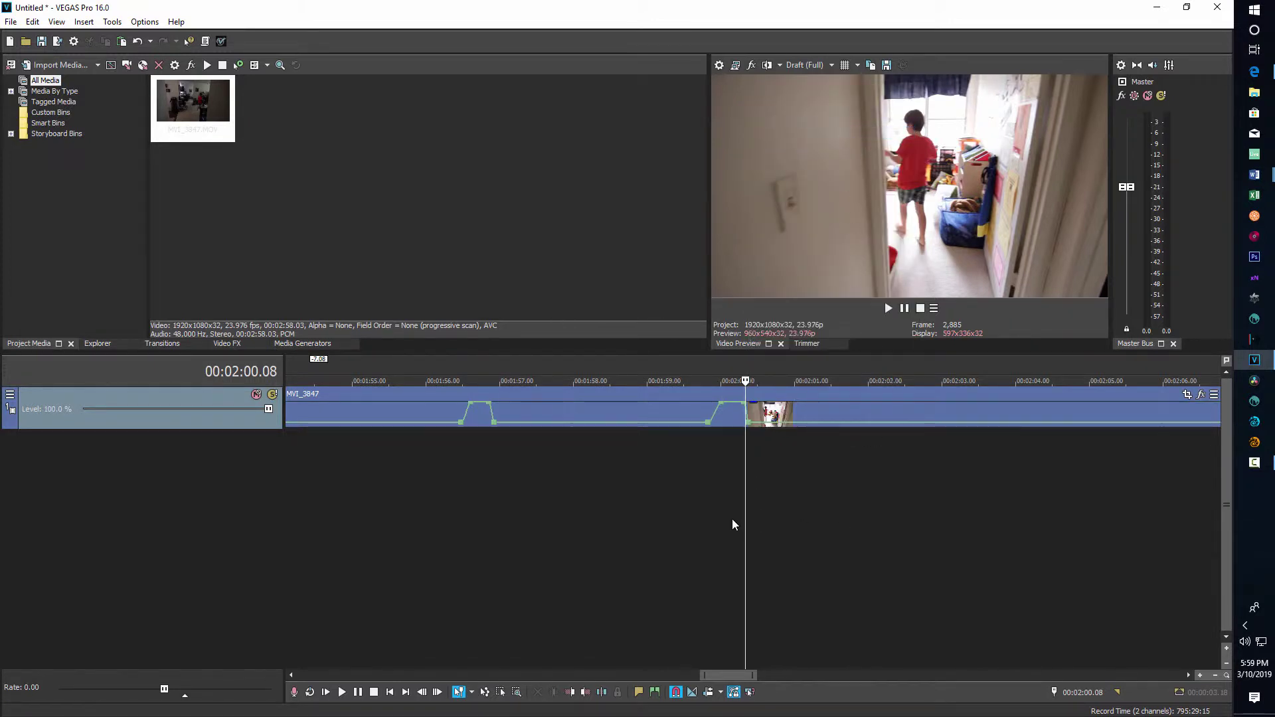
Step: Play the clip from 00:01:54.19 to review both speed-ups through to the boy in the bedroom
scroll(597, 514, "down", 2)
left_click(541, 539)
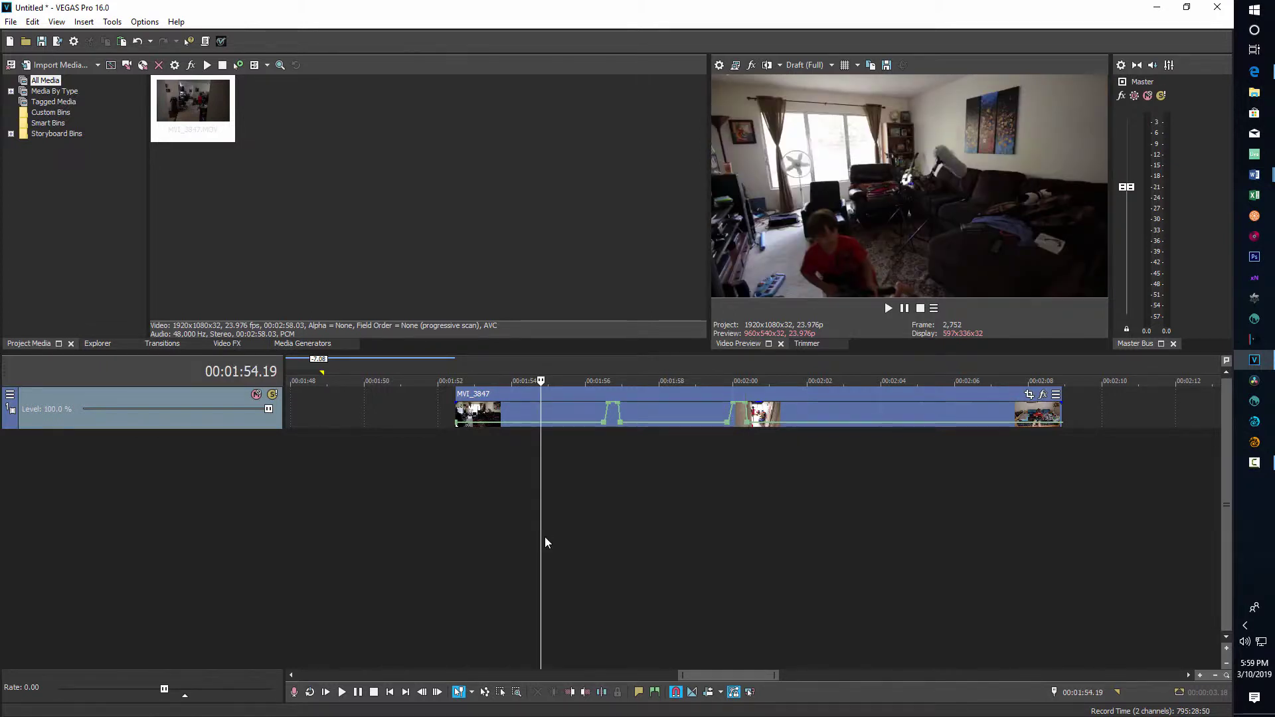
key("space")
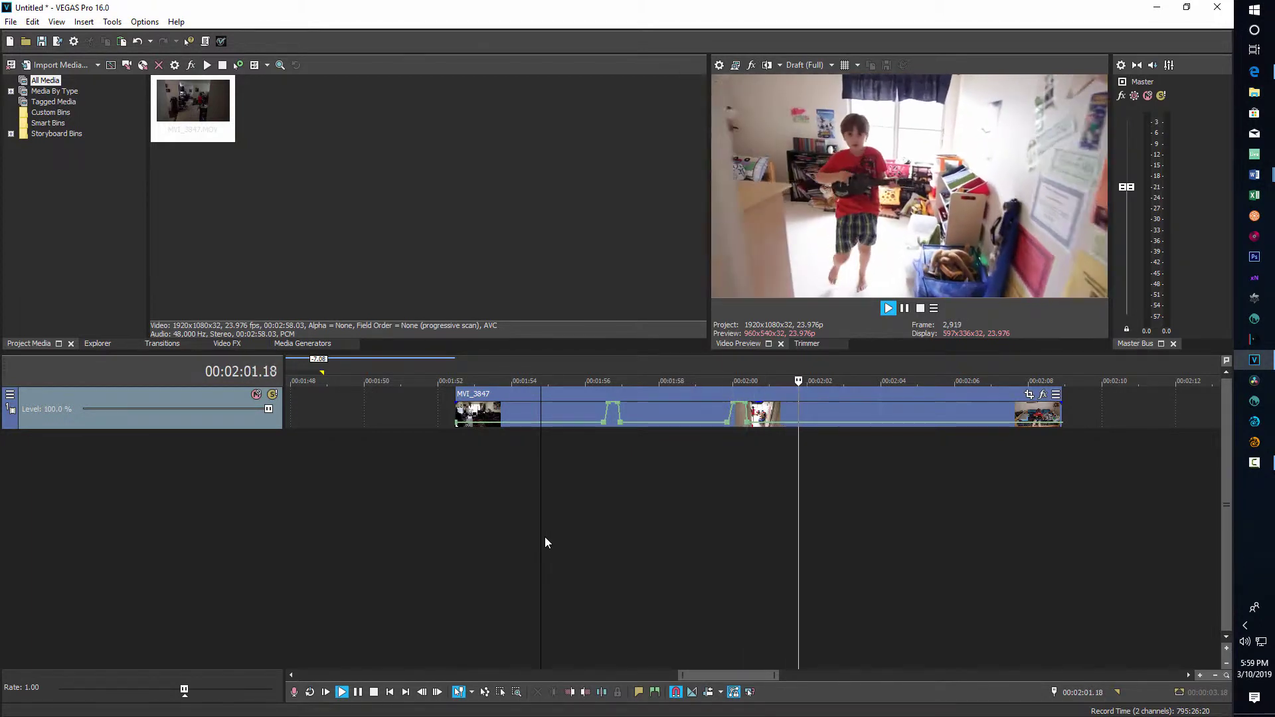
key("space")
Step: Trim the end of the clip back to 00:02:02.18 and play the result from the clip's start
left_click(835, 465)
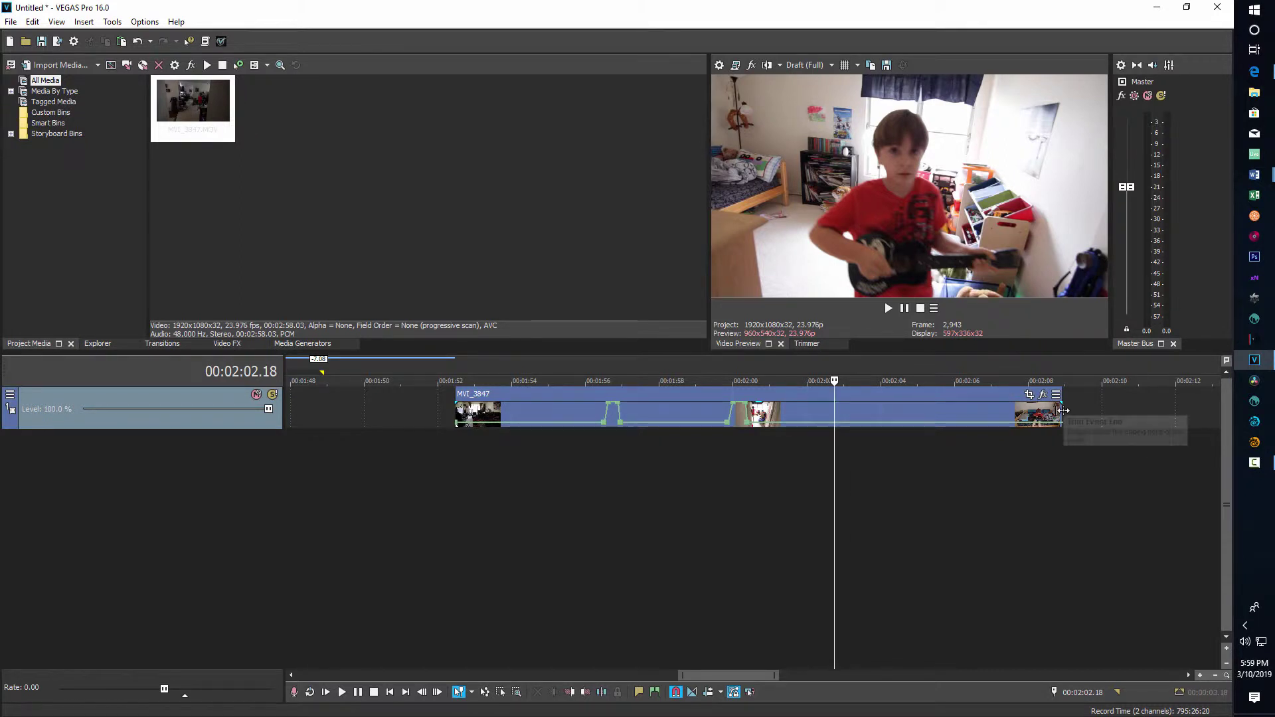
left_click_drag(1061, 412, 834, 413)
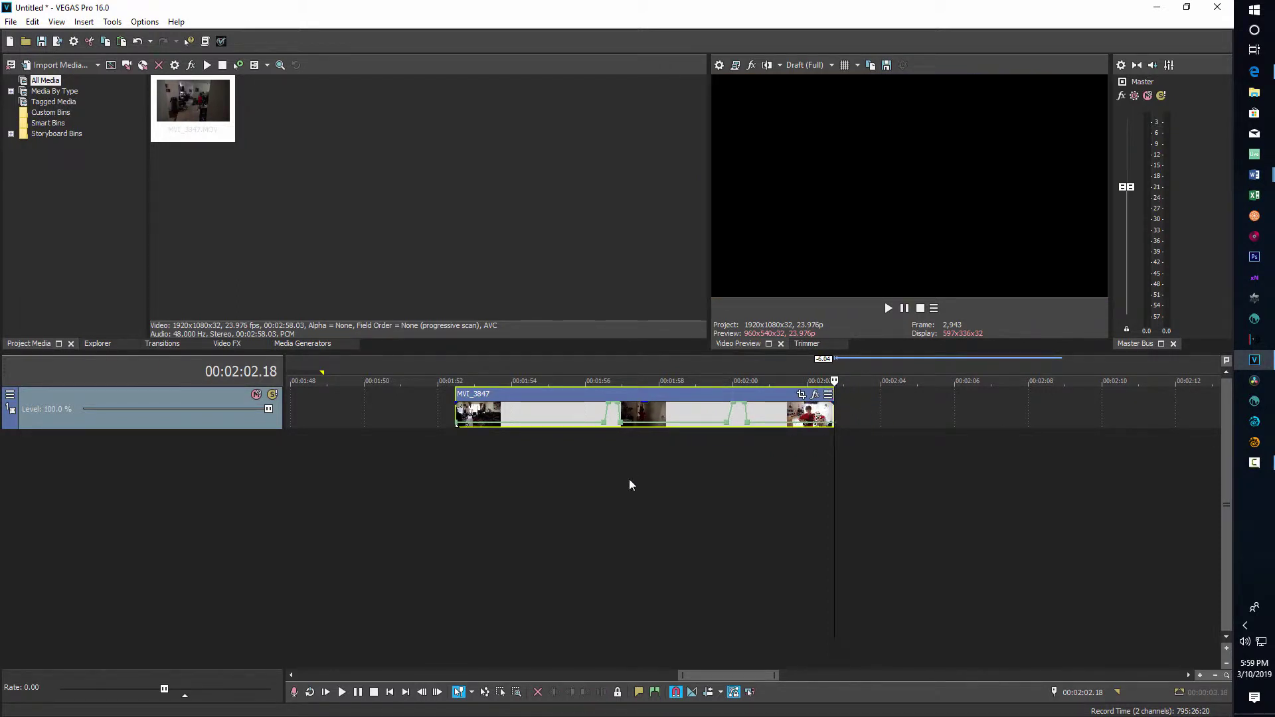
left_click(453, 449)
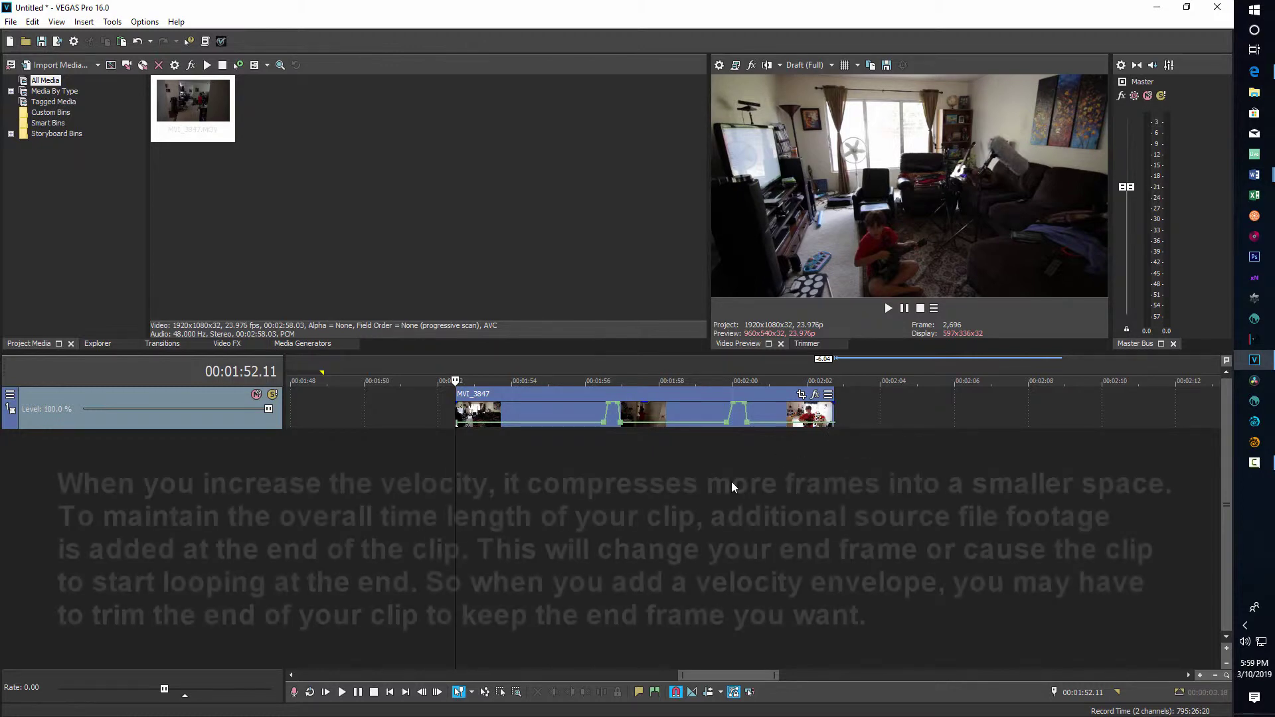
key("space")
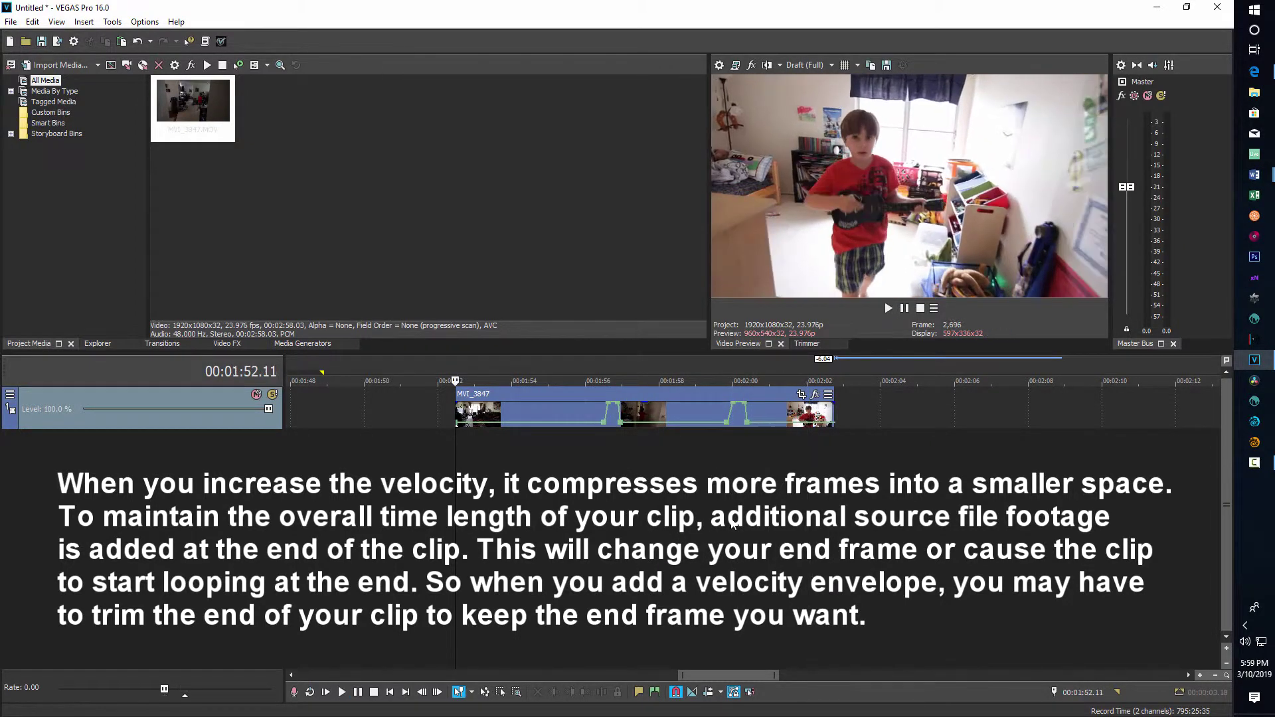
Step: Replay the approach to the first speed-up and move its rising ramp slightly earlier on the velocity envelope
scroll(655, 495, "up", 2)
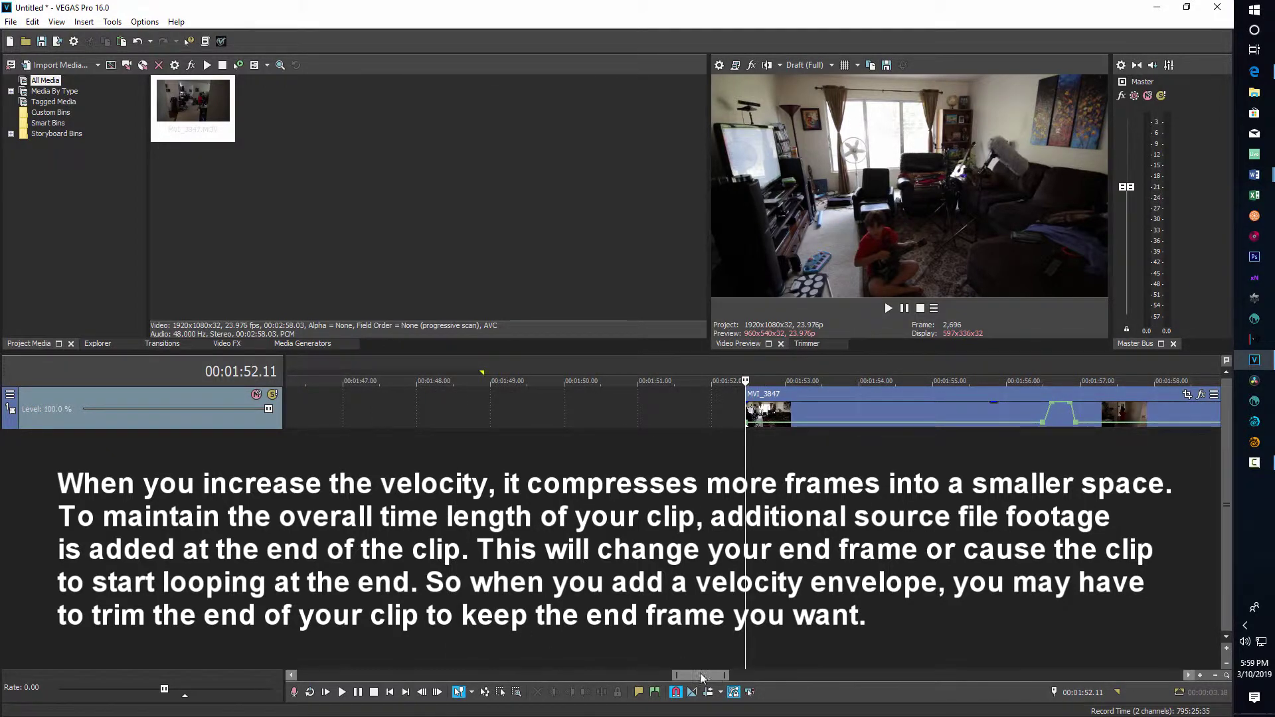
left_click_drag(700, 675, 723, 672)
left_click(530, 464)
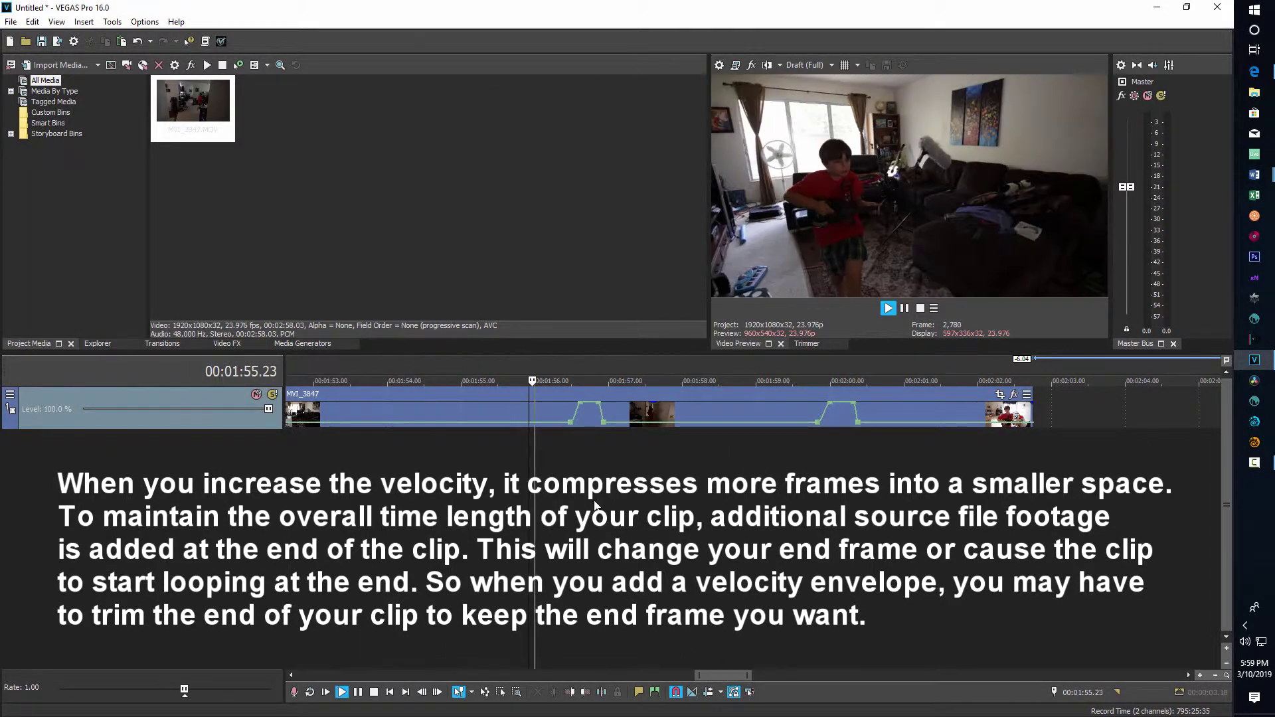
mouse_move(573, 431)
left_mouse_down()
mouse_move(560, 430)
mouse_move(566, 408)
left_mouse_up()
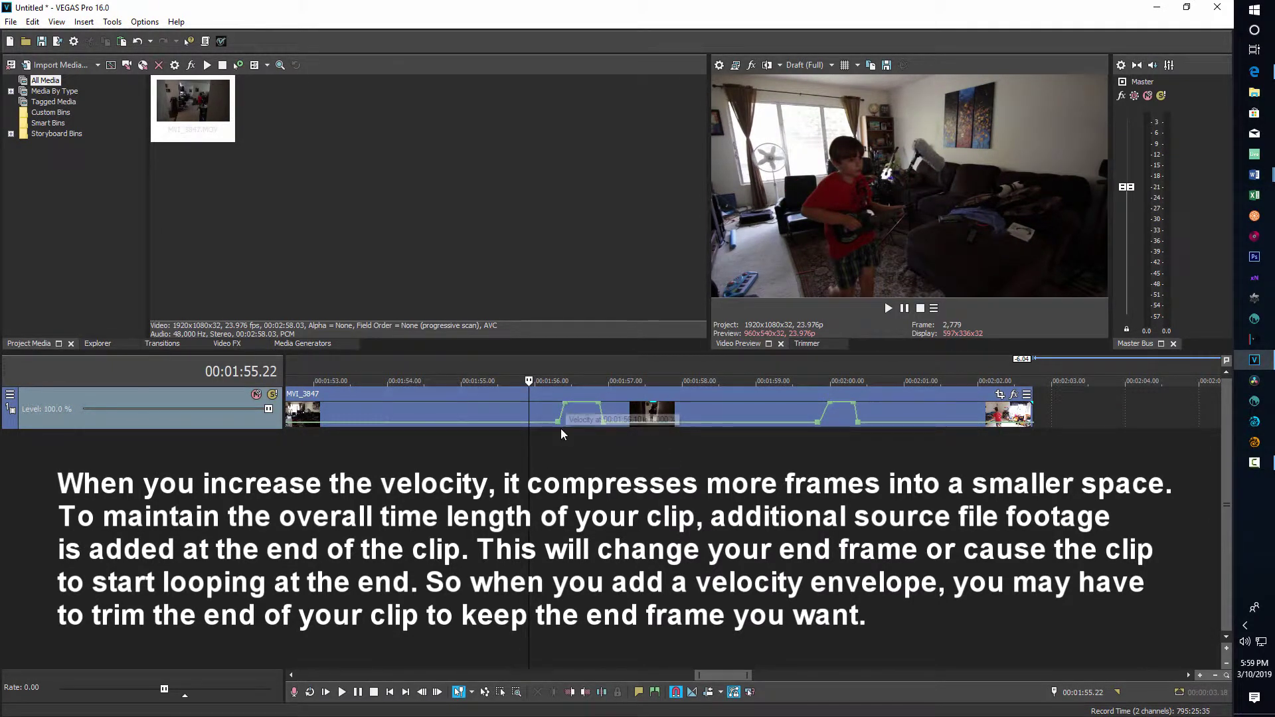
Step: Set the low point that starts the first speed-up to normal velocity and replay that section
mouse_move(559, 430)
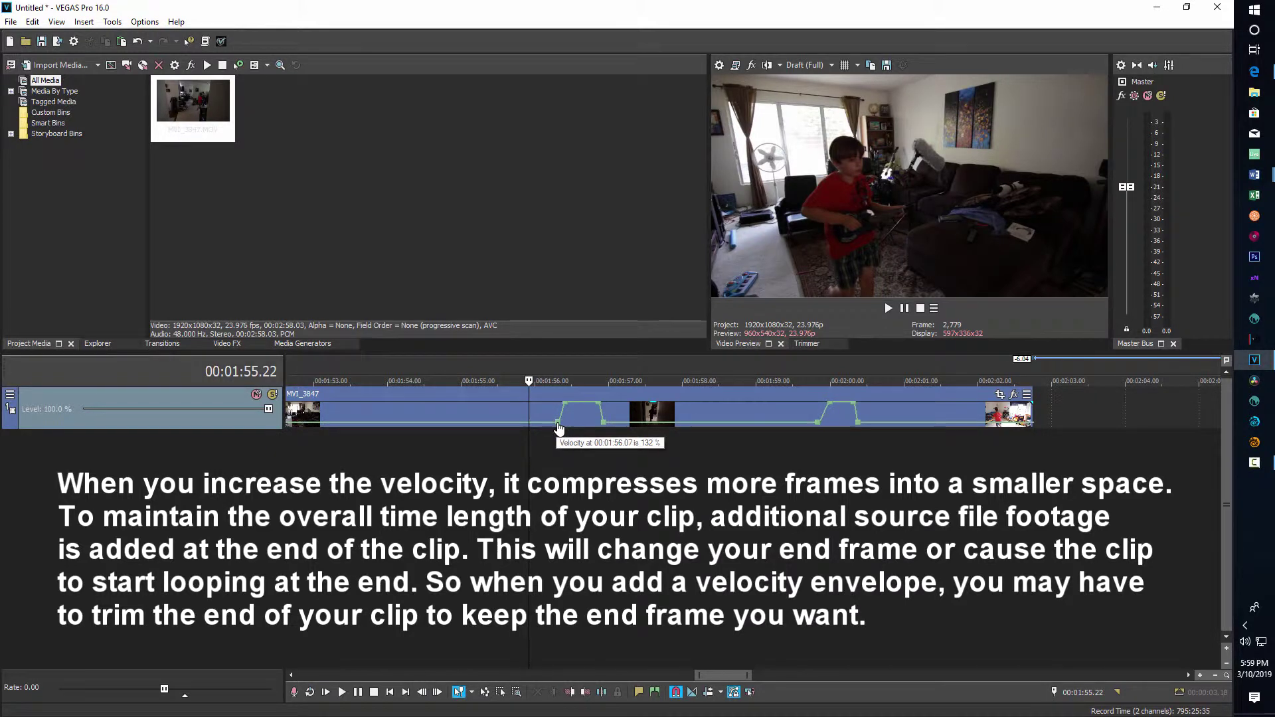
right_click(556, 422)
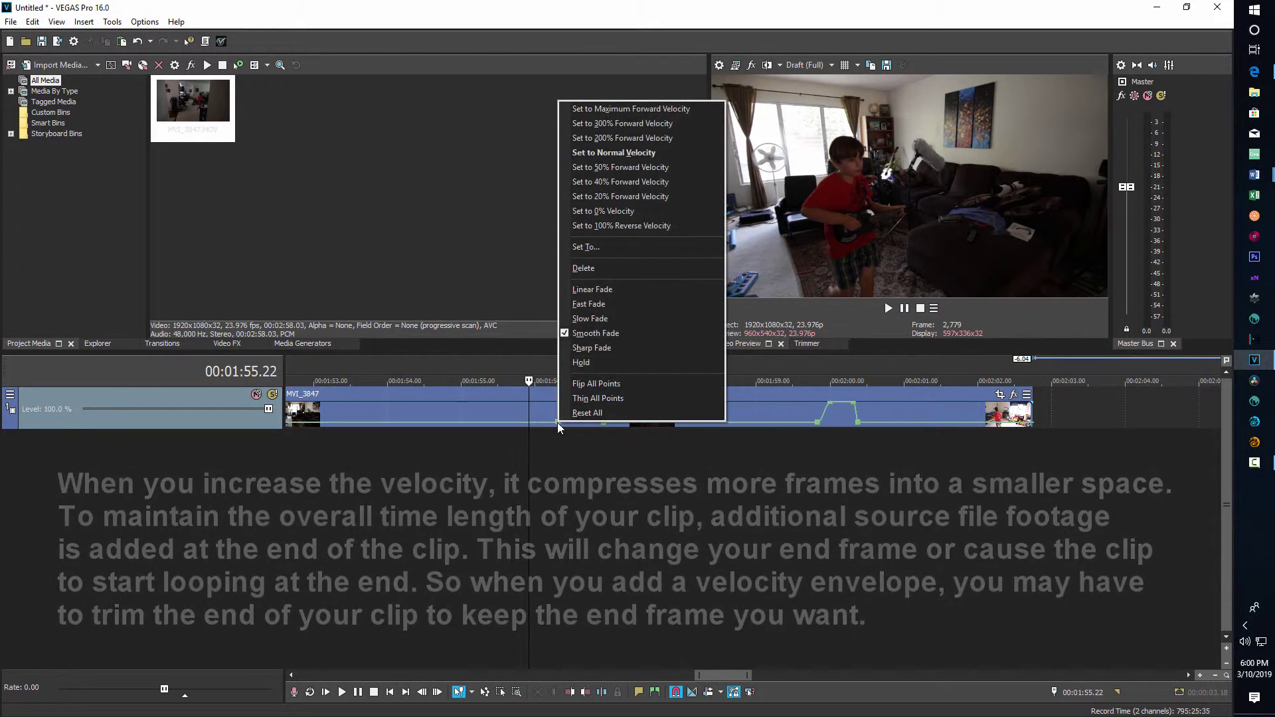
left_click(593, 154)
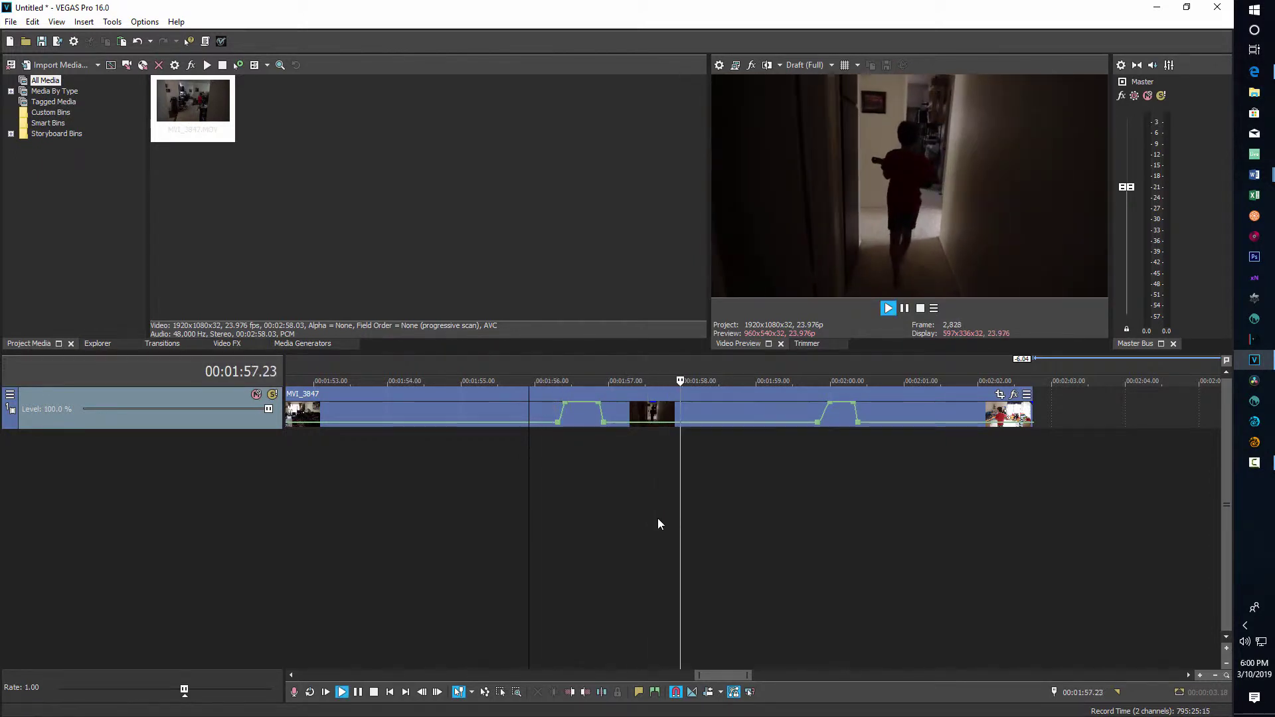
key("space")
key("space")
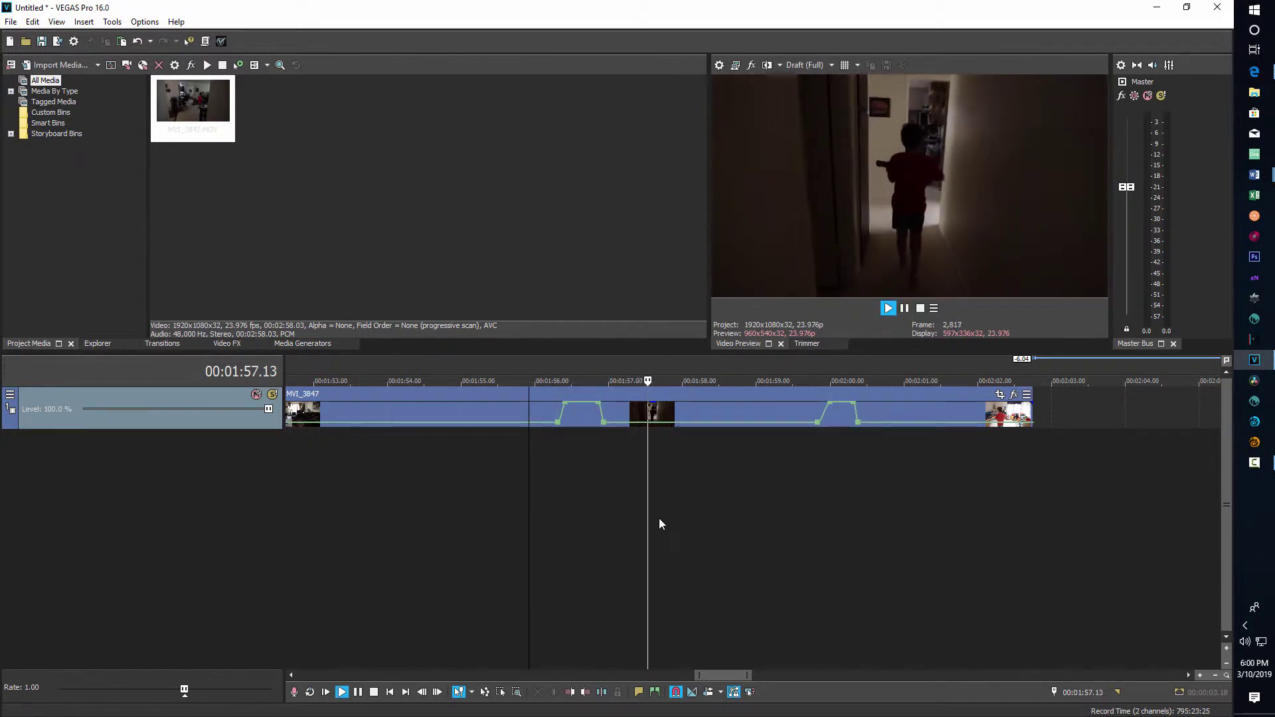
key("space")
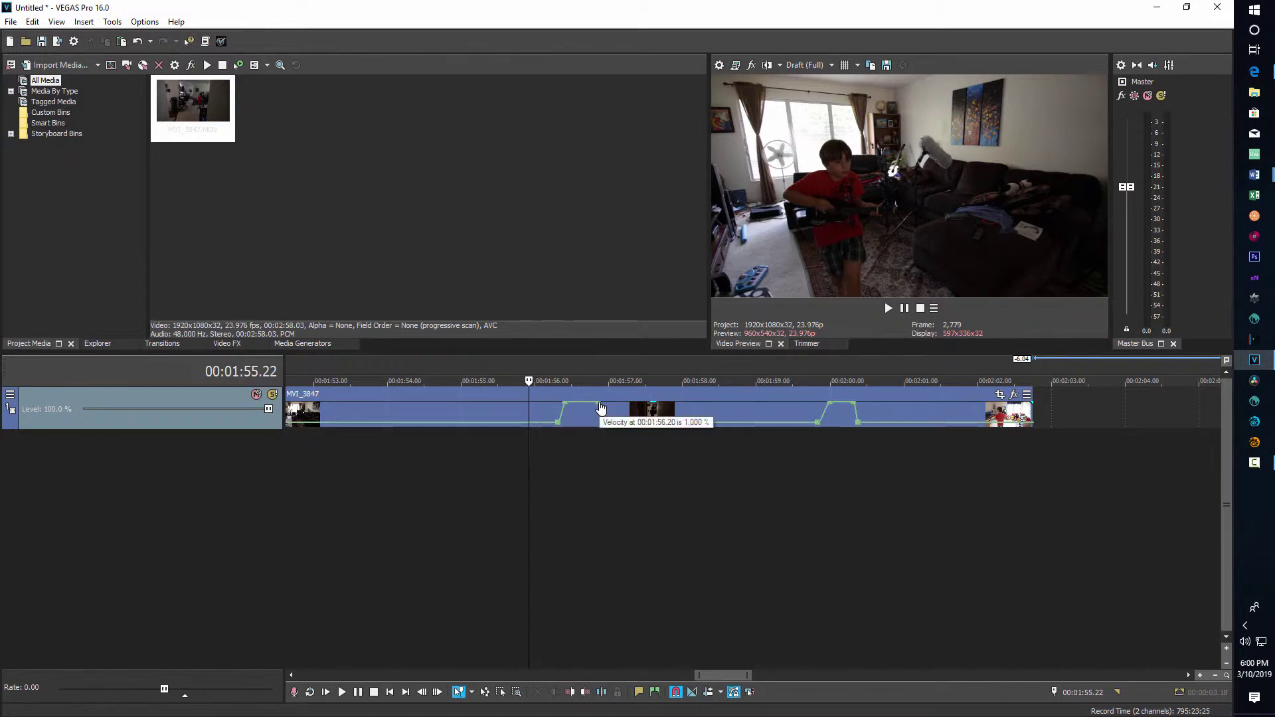
Step: Move the falling ramp of the first speed-up earlier so it begins at about 00:01:56.16, and play from 00:01:56.00
left_click(584, 420)
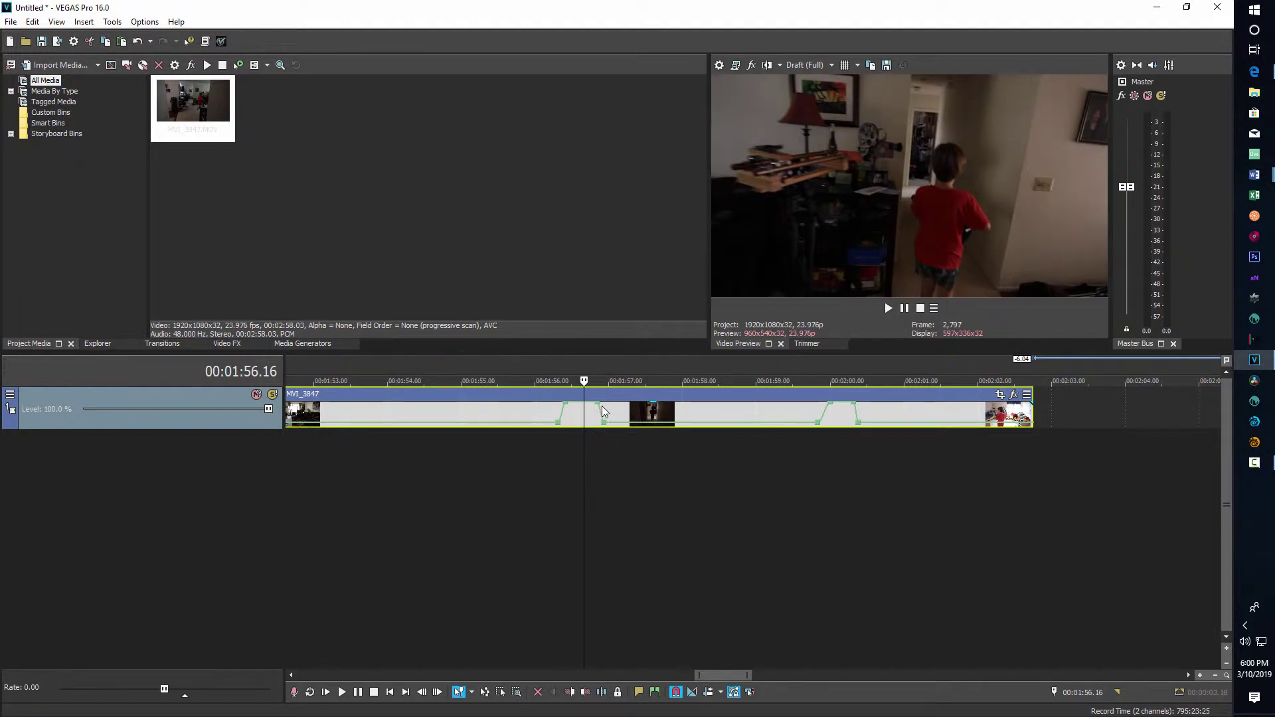
left_click_drag(600, 407, 595, 425)
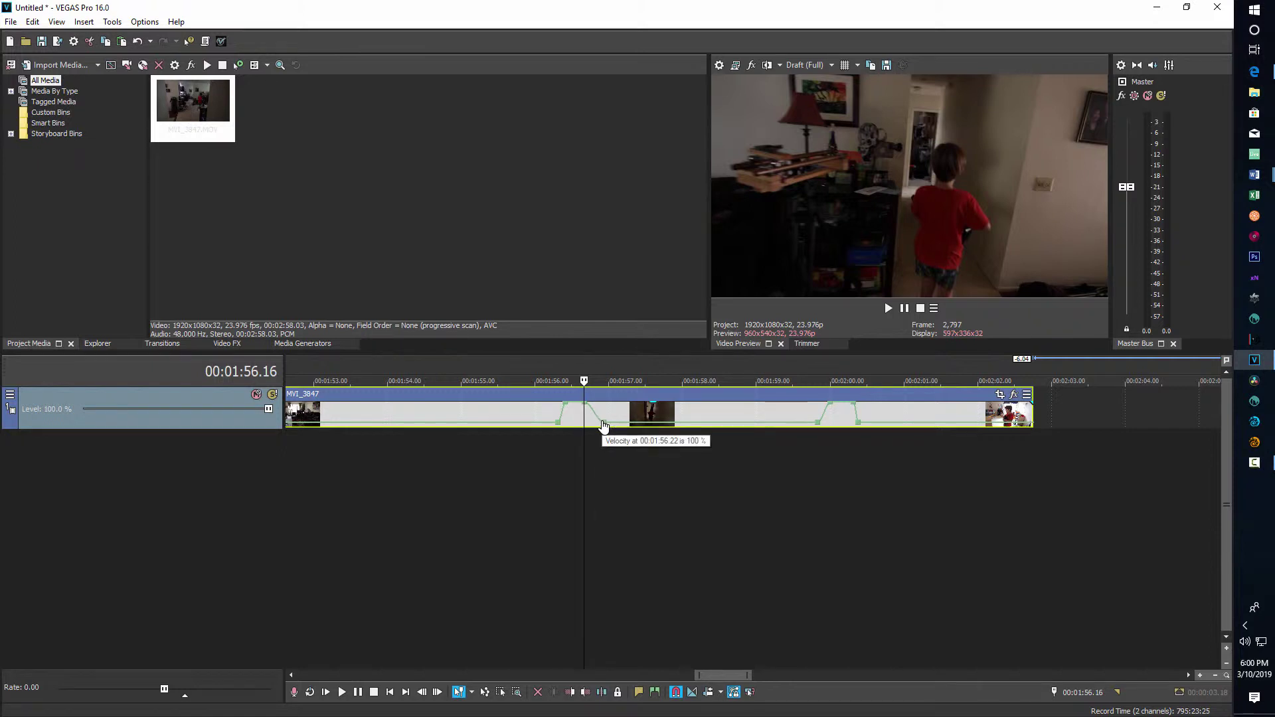
left_click_drag(599, 428, 590, 425)
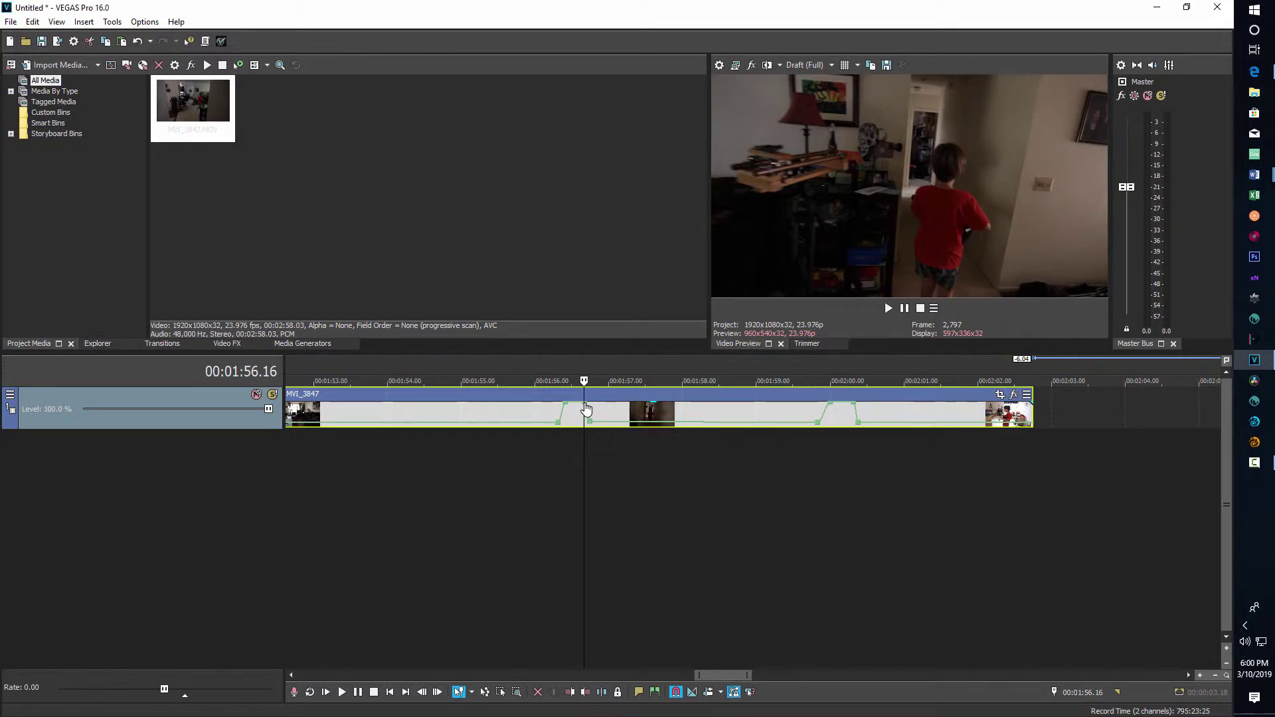
right_click(587, 409)
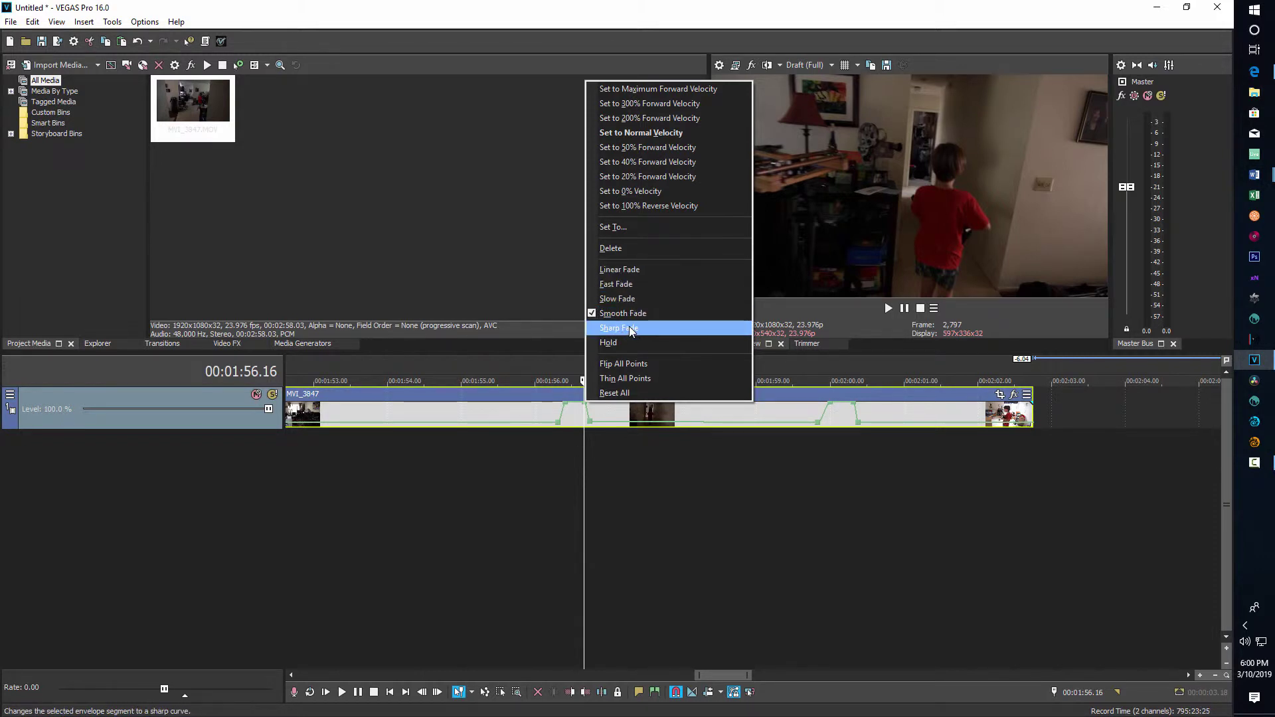
left_click(535, 509)
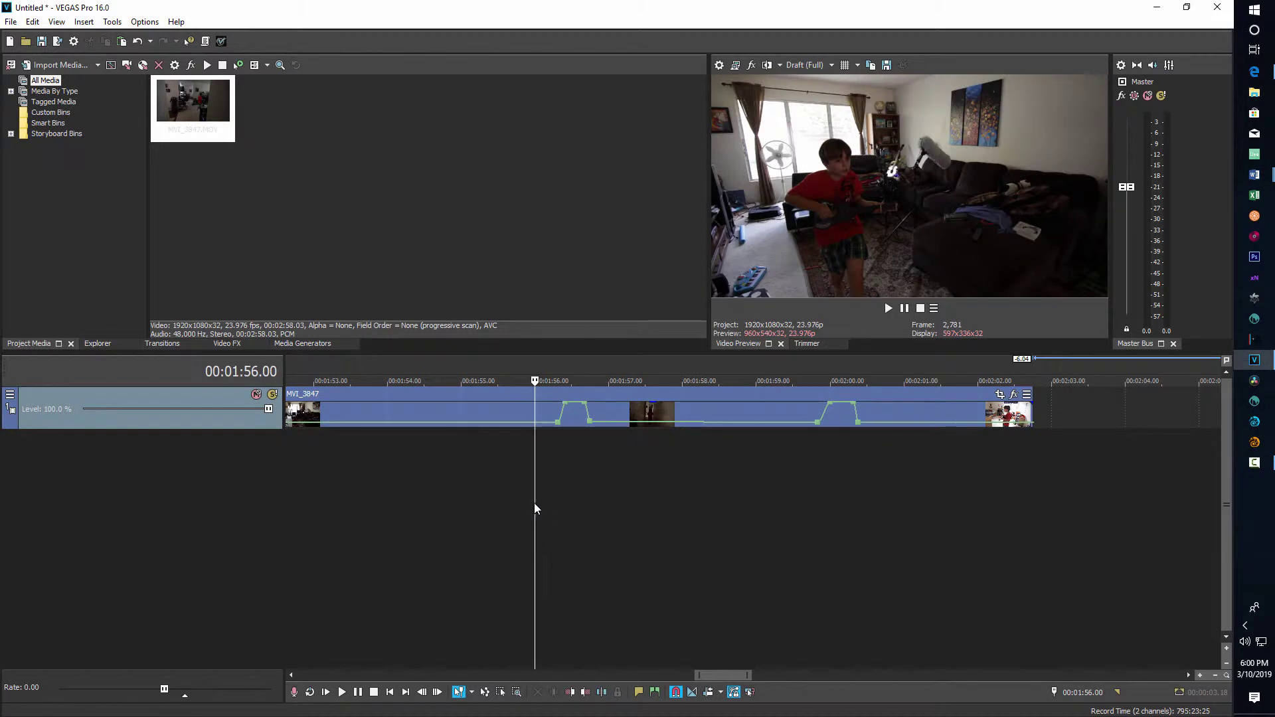
key("space")
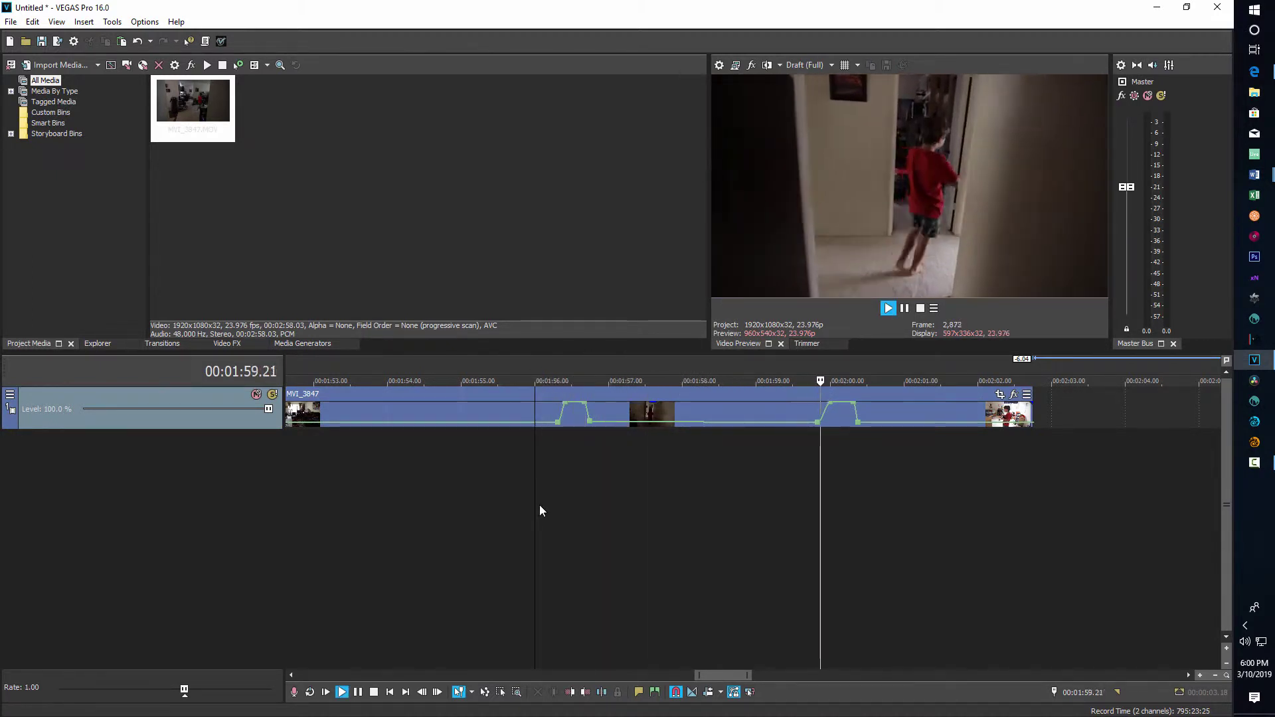
key("space")
Step: Move the rising ramp of the second speed-up earlier so it peaks at about 00:01:59.12, and replay from 00:01:58.22
left_click(794, 447)
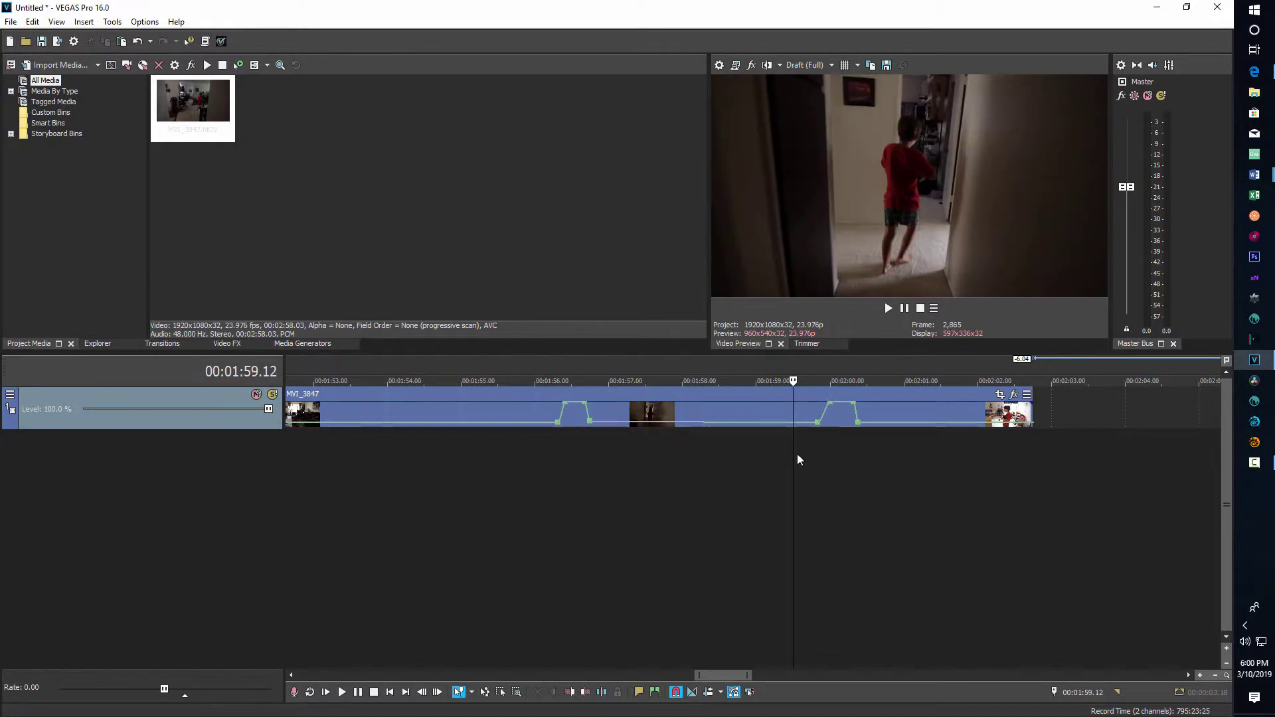
mouse_move(820, 426)
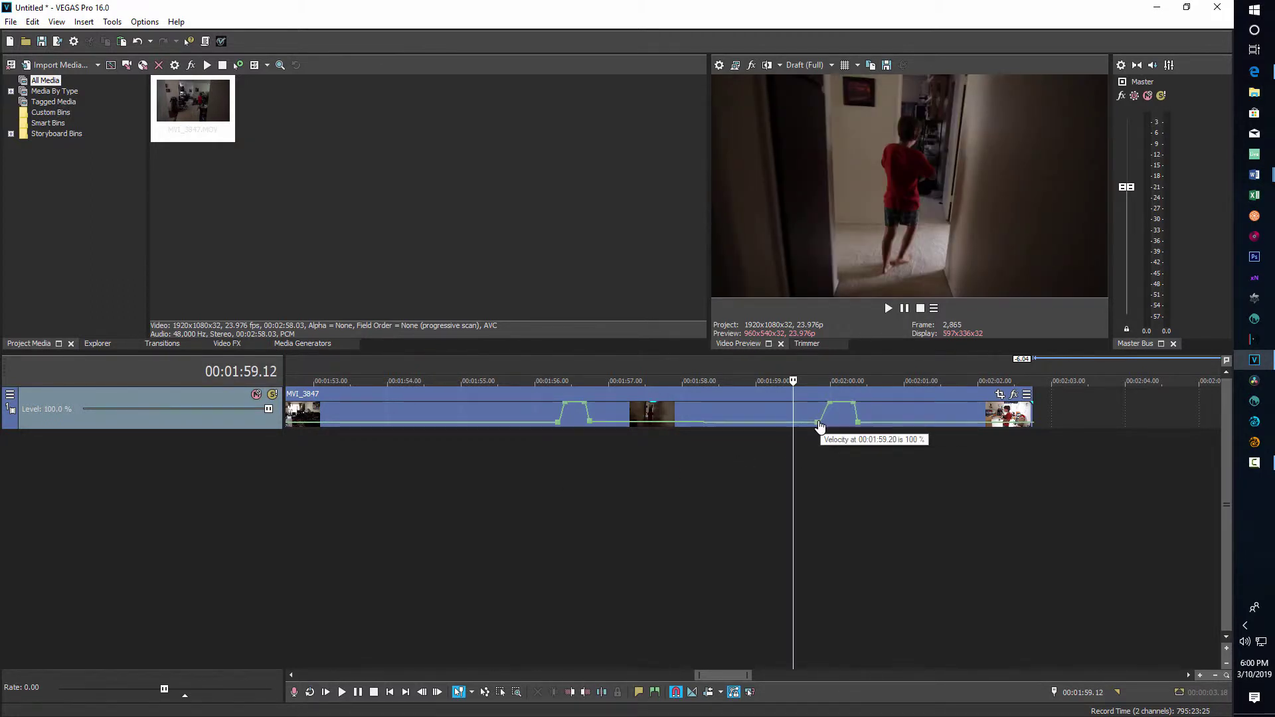
left_click_drag(819, 425, 793, 403)
left_click(751, 465)
key("space")
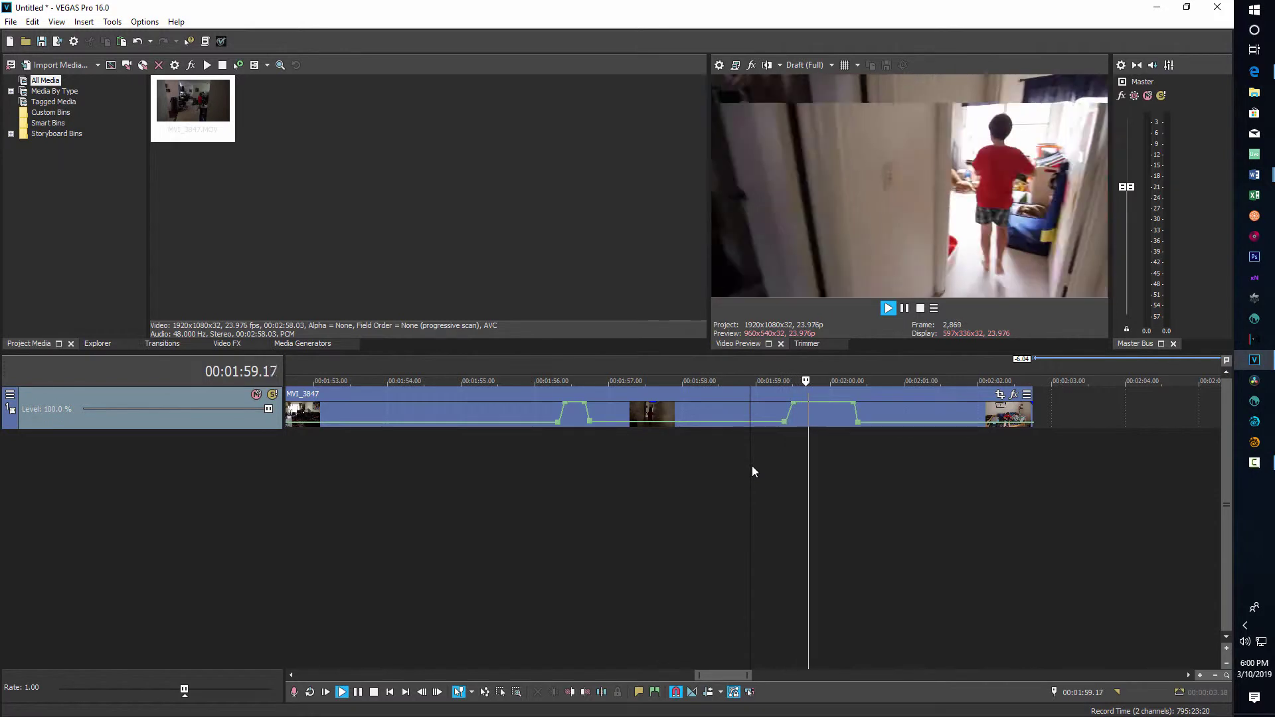
key("space")
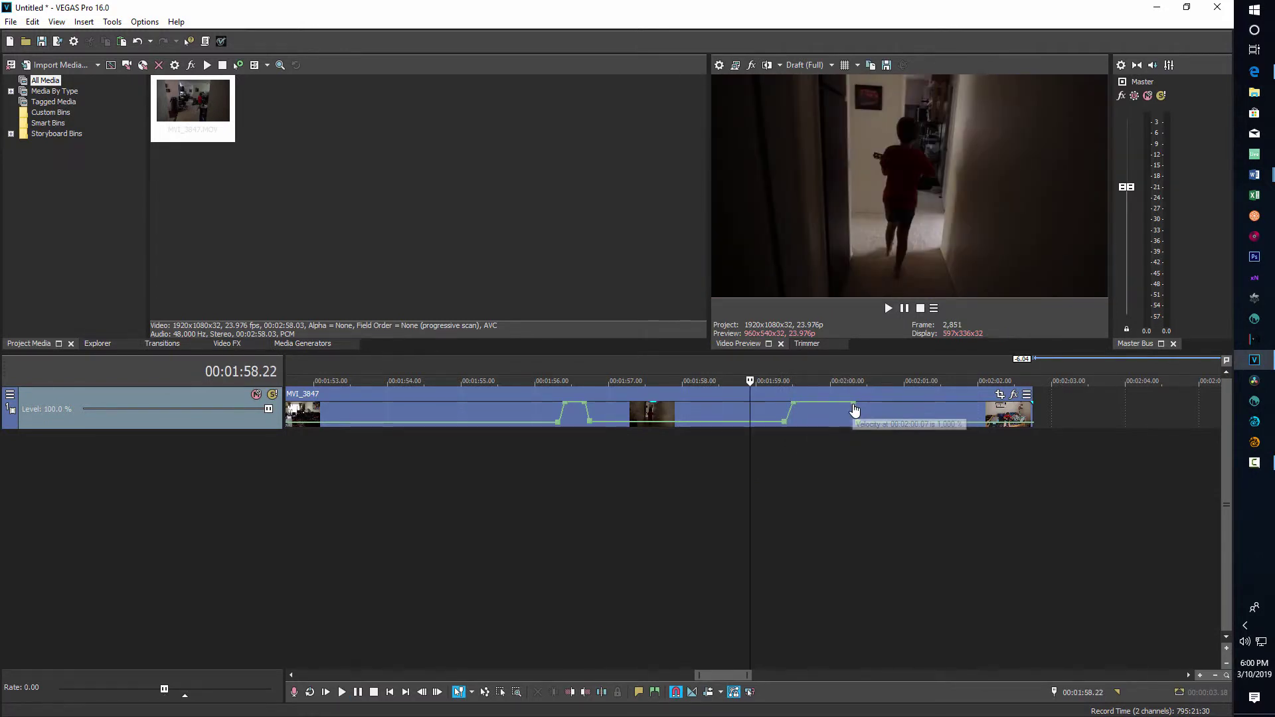
Step: Move the second speed-up's falling ramp slightly earlier, setting its upper point to maximum forward velocity and its lower point to normal velocity
mouse_move(849, 410)
left_mouse_down()
mouse_move(865, 433)
mouse_move(838, 429)
left_mouse_up()
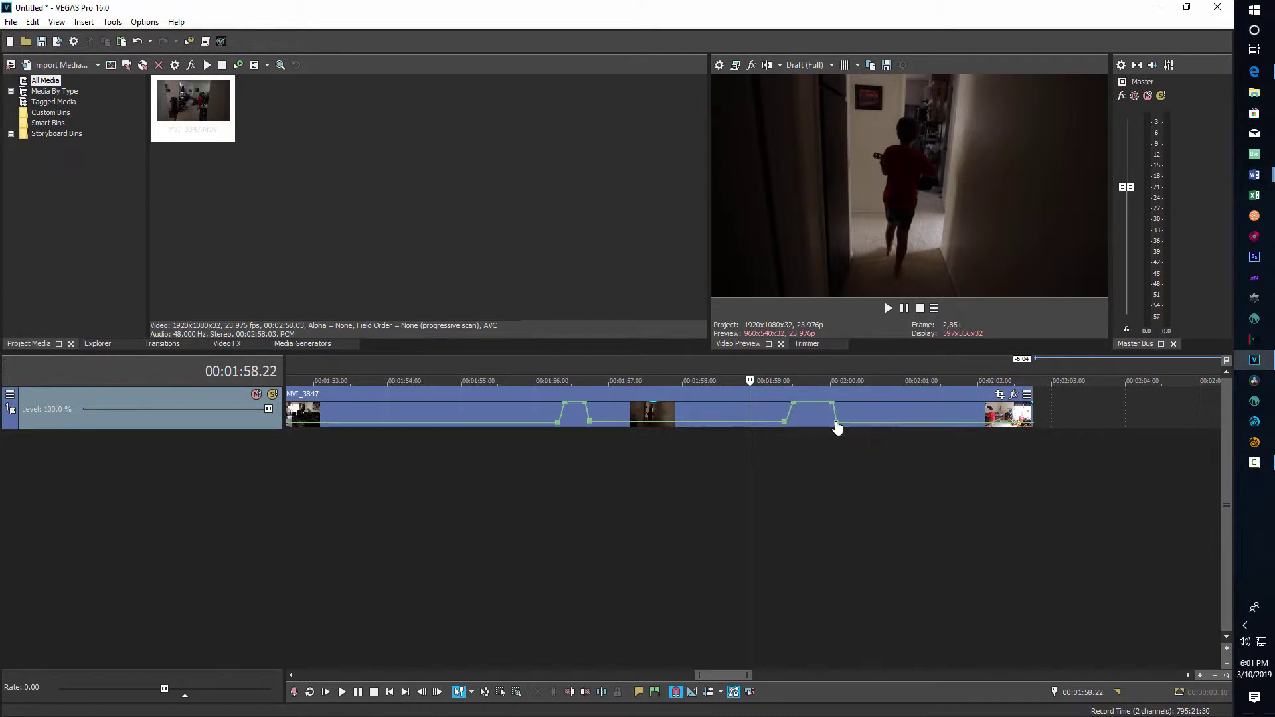
right_click(837, 427)
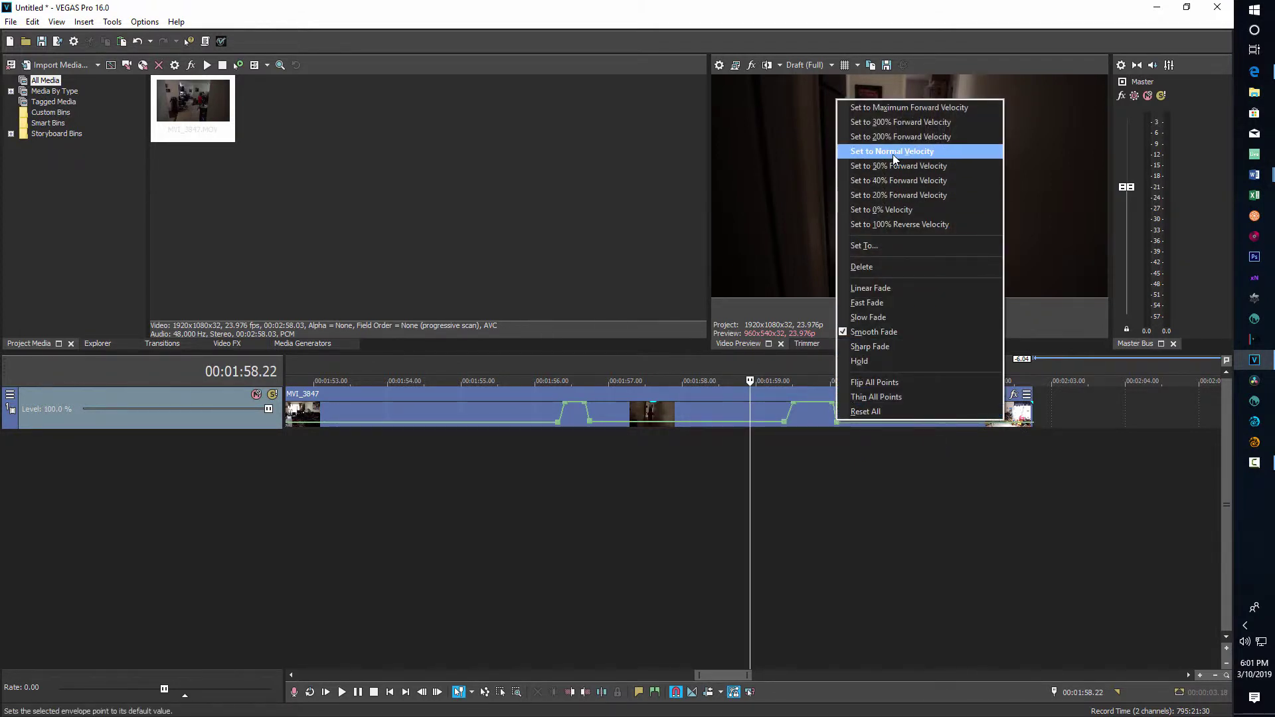
left_click(893, 153)
right_click(833, 410)
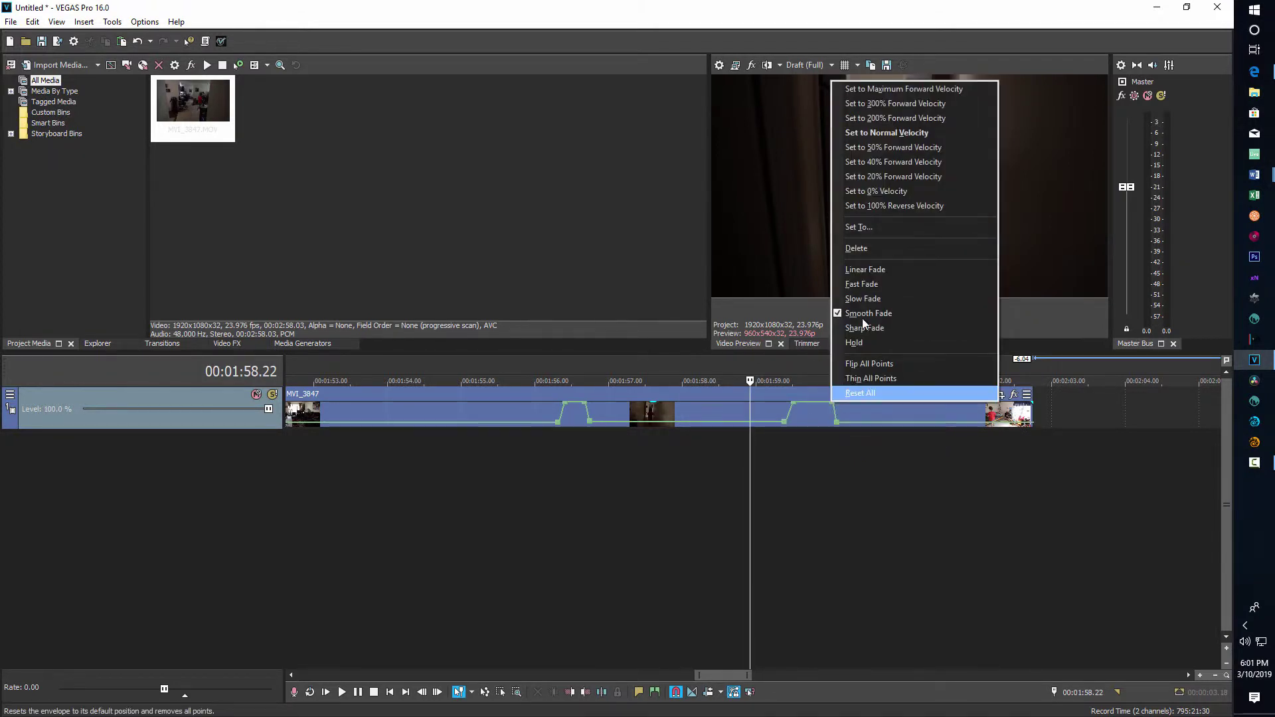
left_click(898, 87)
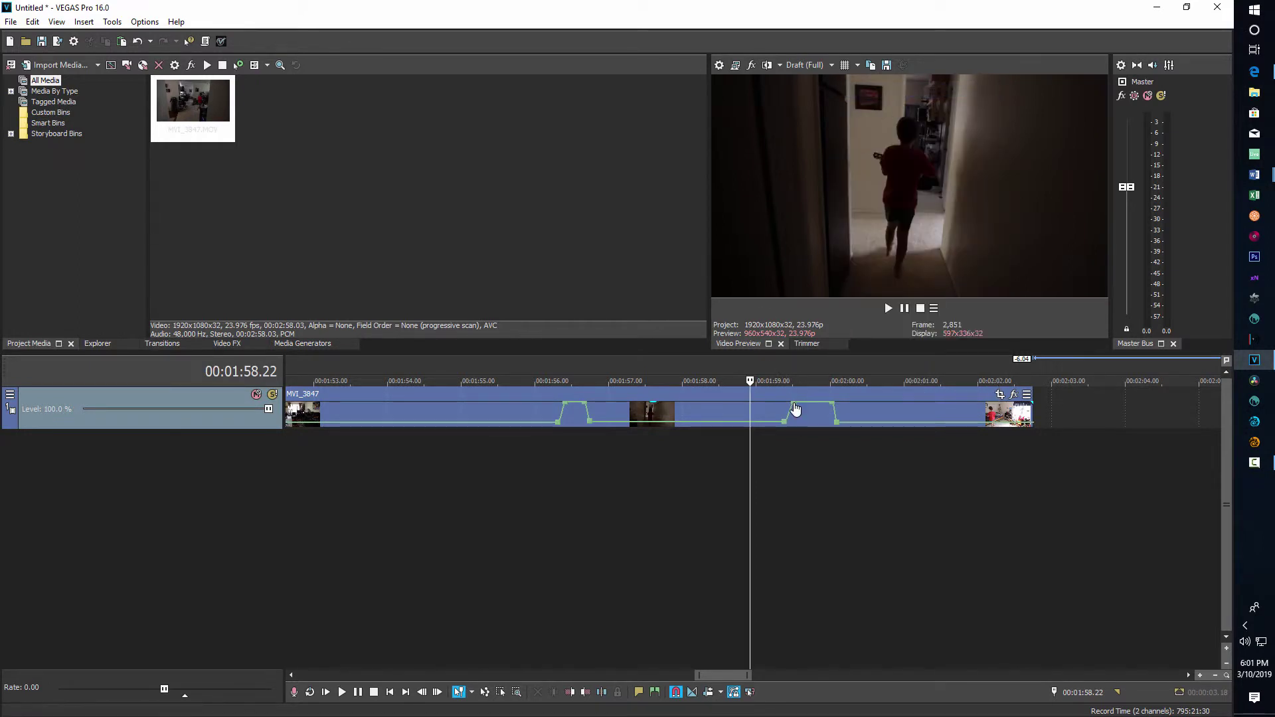
Step: Replay the second speed-up on its own and both speed-ups from 00:01:55.11 to review their timing
left_click(779, 460)
key("space")
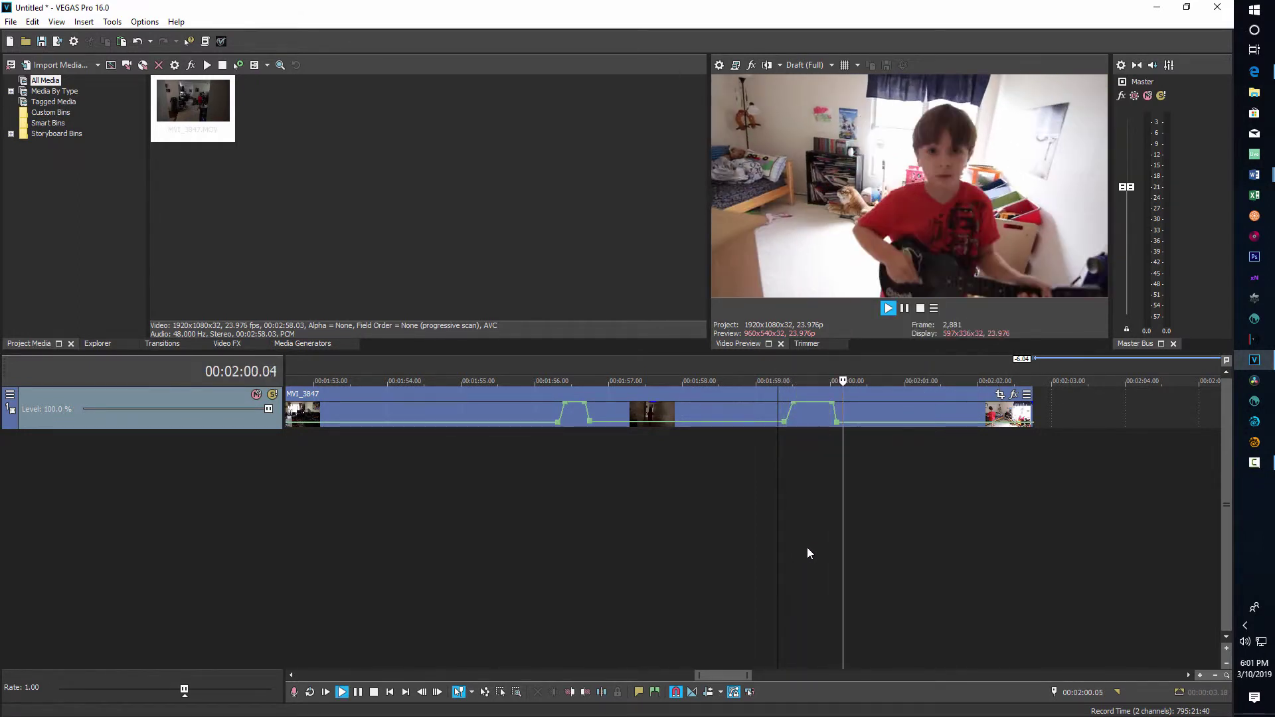
key("space")
key("space")
left_click(469, 523)
key("space")
key("space")
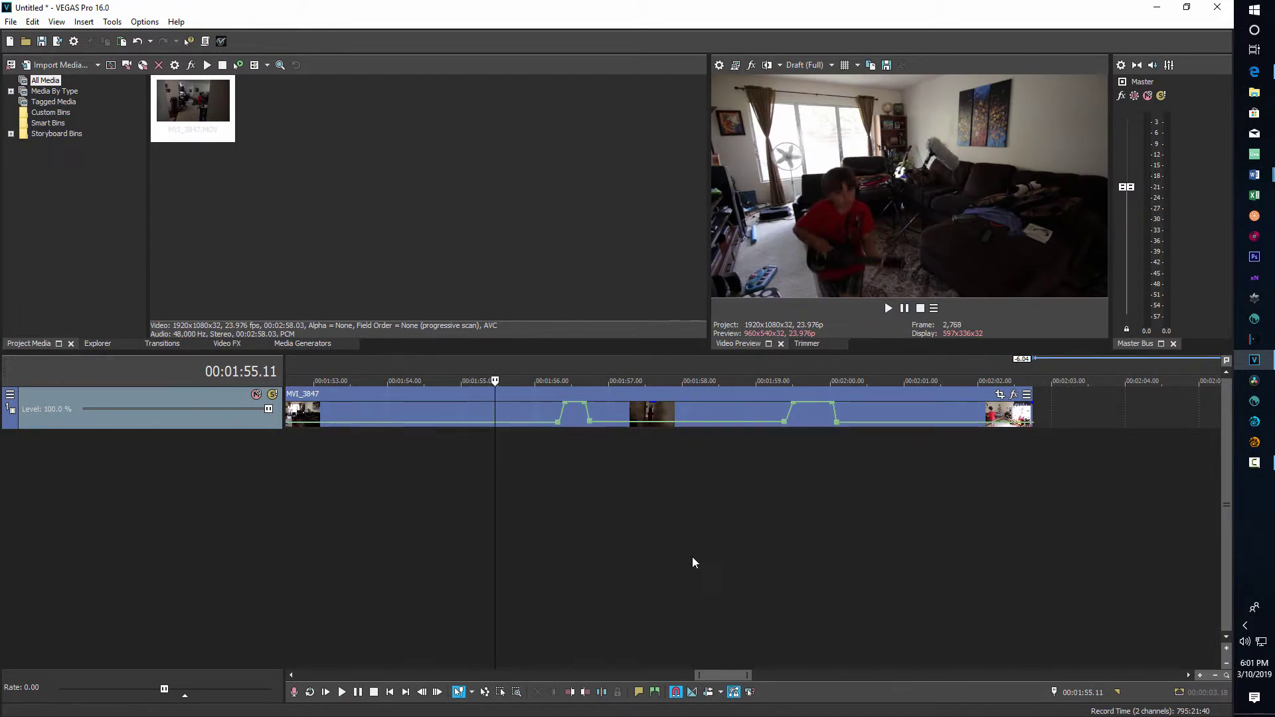
scroll(698, 559, "up", 2)
key("space")
key("space")
key("space")
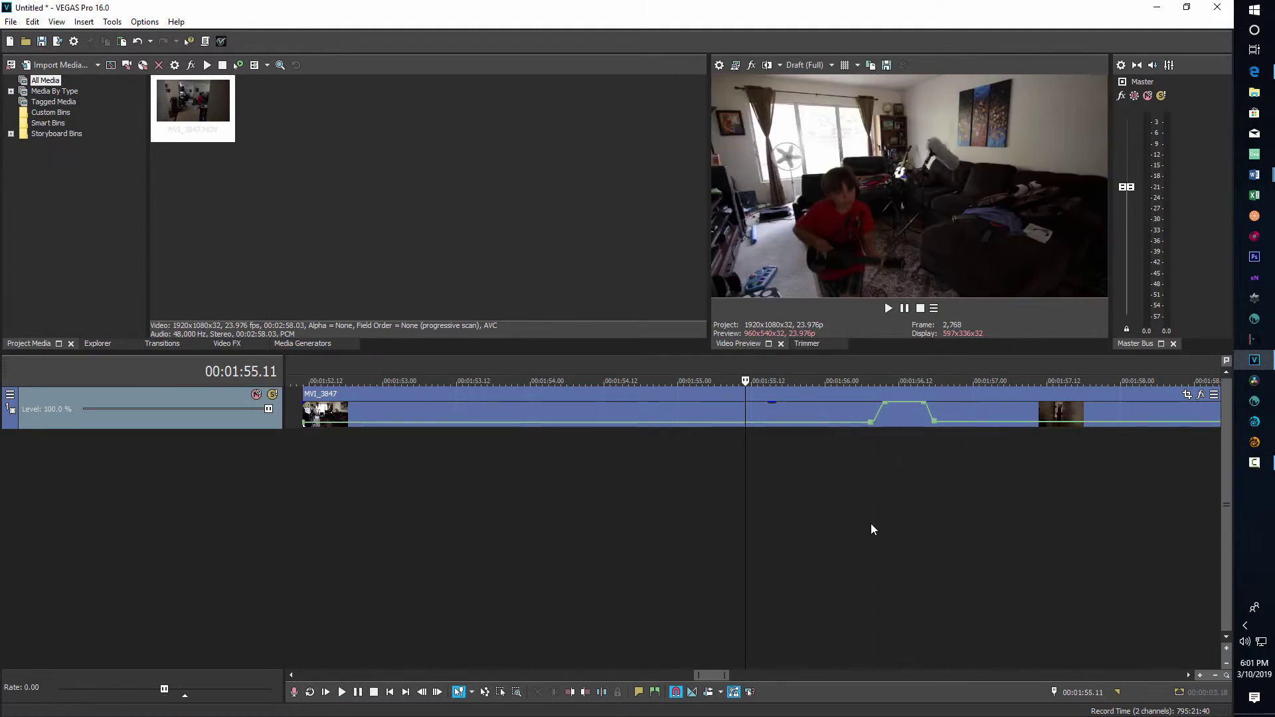
Step: Step frame by frame to 00:01:56.10, where the first speed-up reaches its peak, and split the clip there
left_click(881, 457)
key("space")
key("Left")
key("Left")
key("Left")
key("Left")
key("Left")
key("Left")
key("Left")
key("Left")
key("Left")
key("Left")
key("Left")
key("Left")
key("Left")
key("Left")
key("Left")
key("Left")
key("Left")
key("Left")
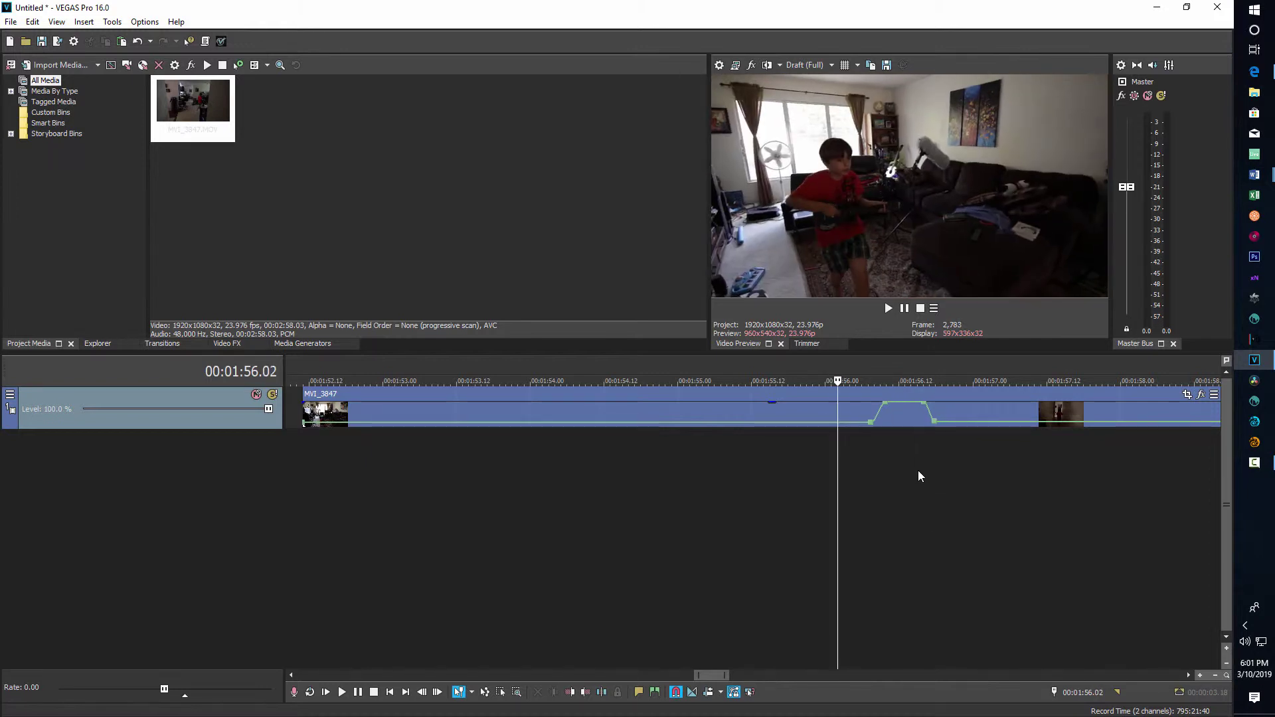
key("Right")
key("Right")
key("Right")
key("Right")
key("Right")
key("Right")
key("Right")
key("Right")
key("Right")
key("Right")
key("Right")
key("Right")
key("Left")
key("Left")
key("Left")
key("Left")
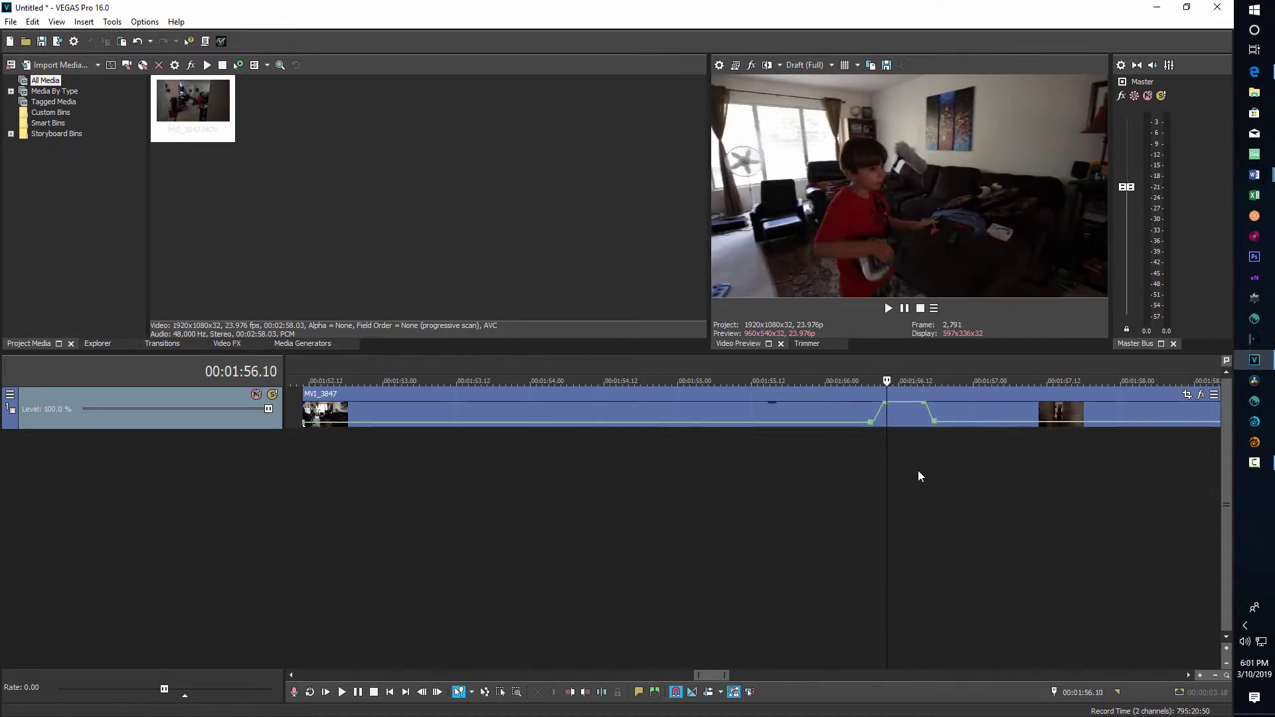
scroll(938, 455, "up", 2)
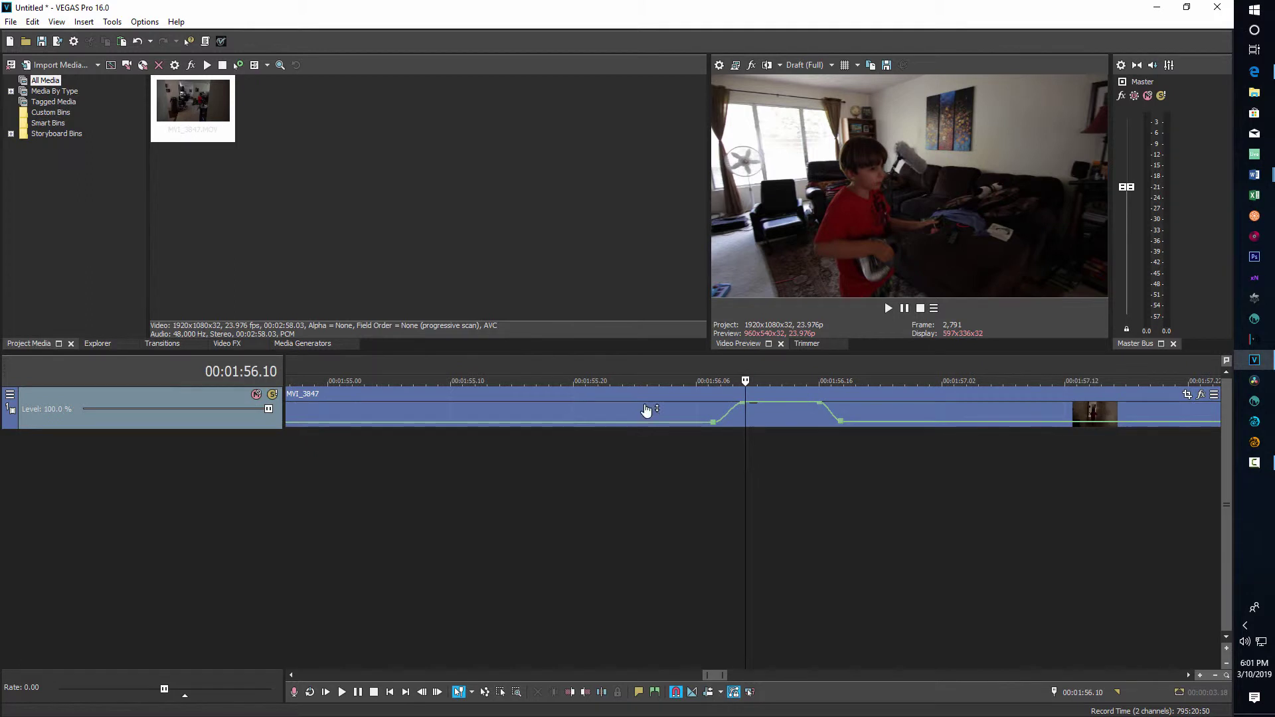
mouse_move(745, 410)
key("s")
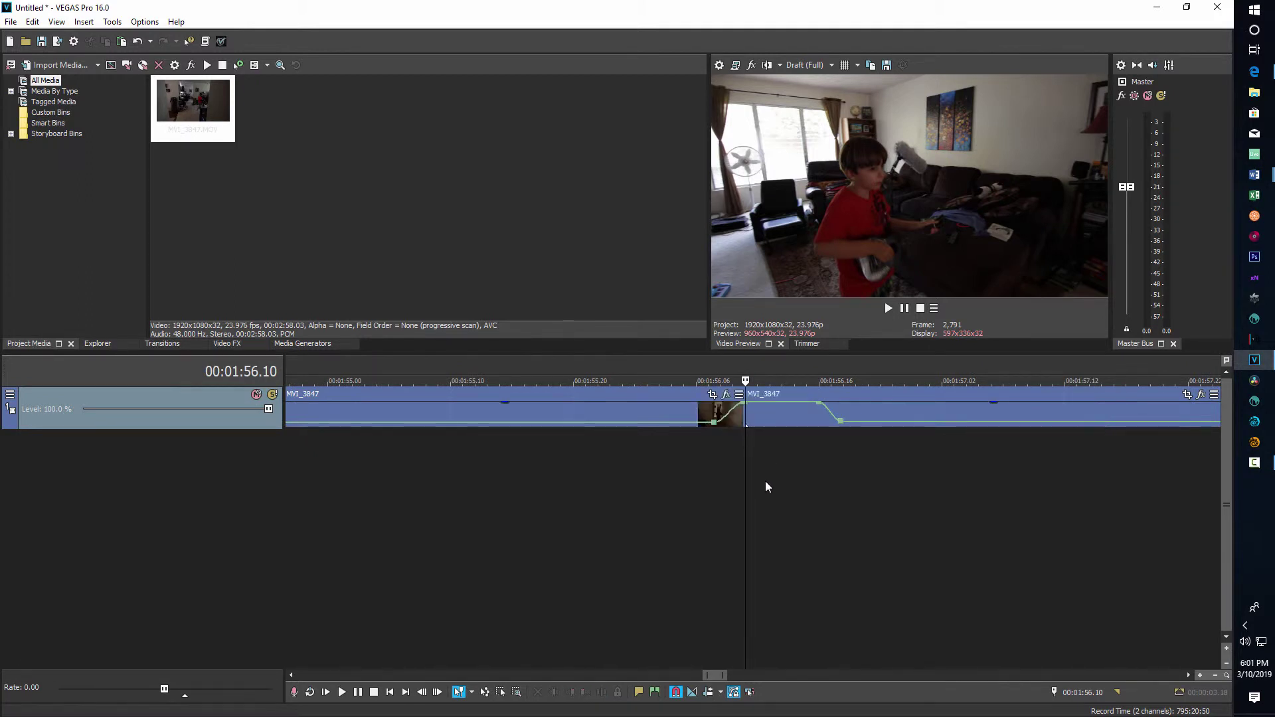
Step: Split the clip again at 00:01:56.16, where the first speed-up's peak ends, isolating the fastest section
left_click(820, 435)
scroll(731, 463, "up", 2)
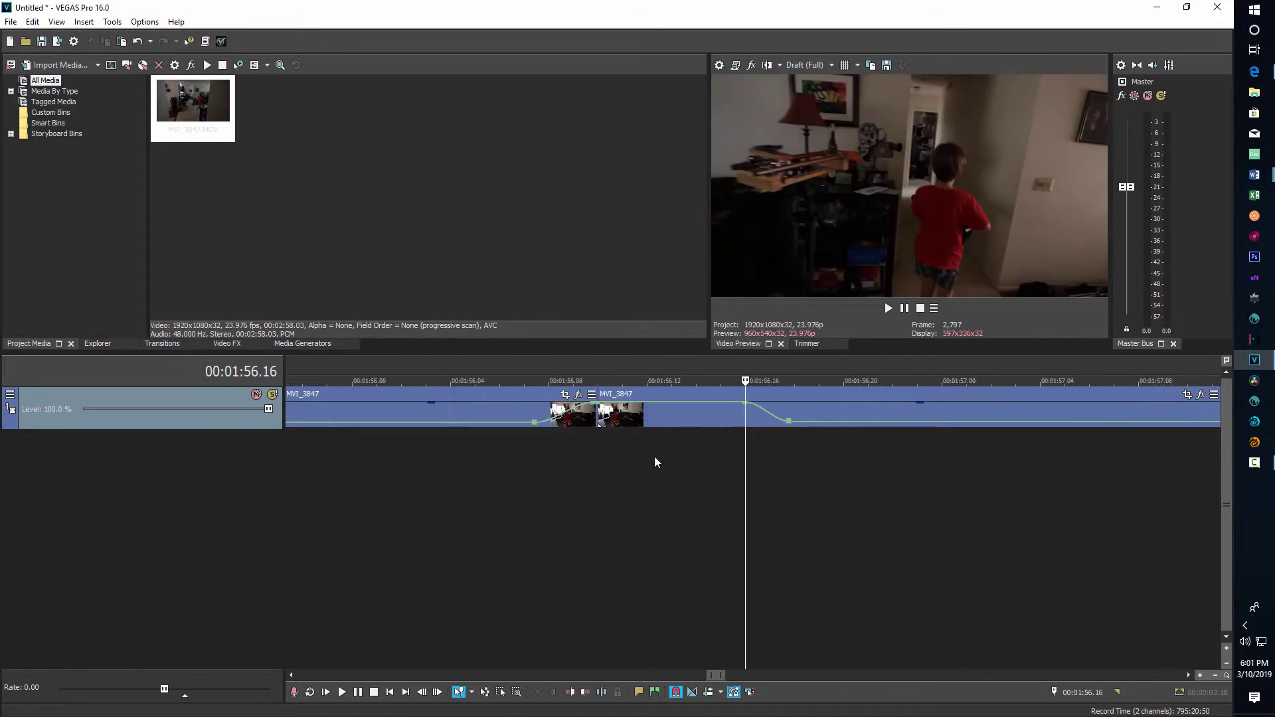
left_click(744, 381)
key("space")
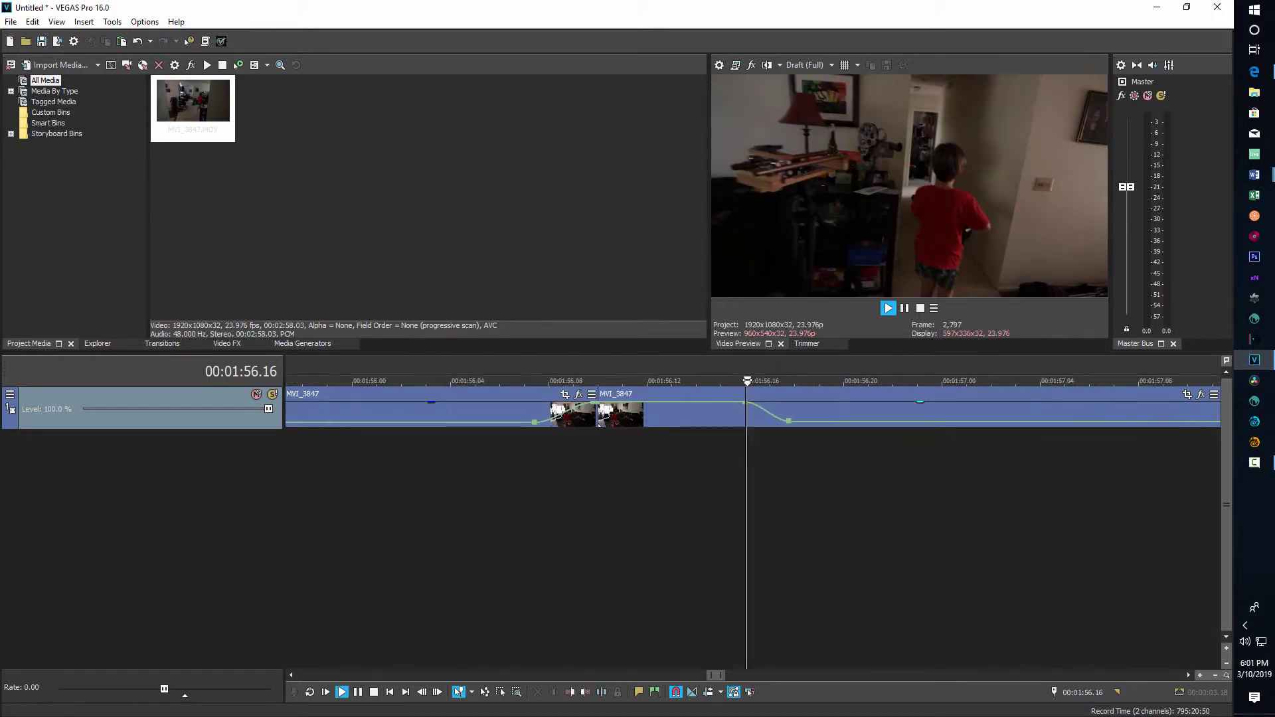
left_click(702, 422)
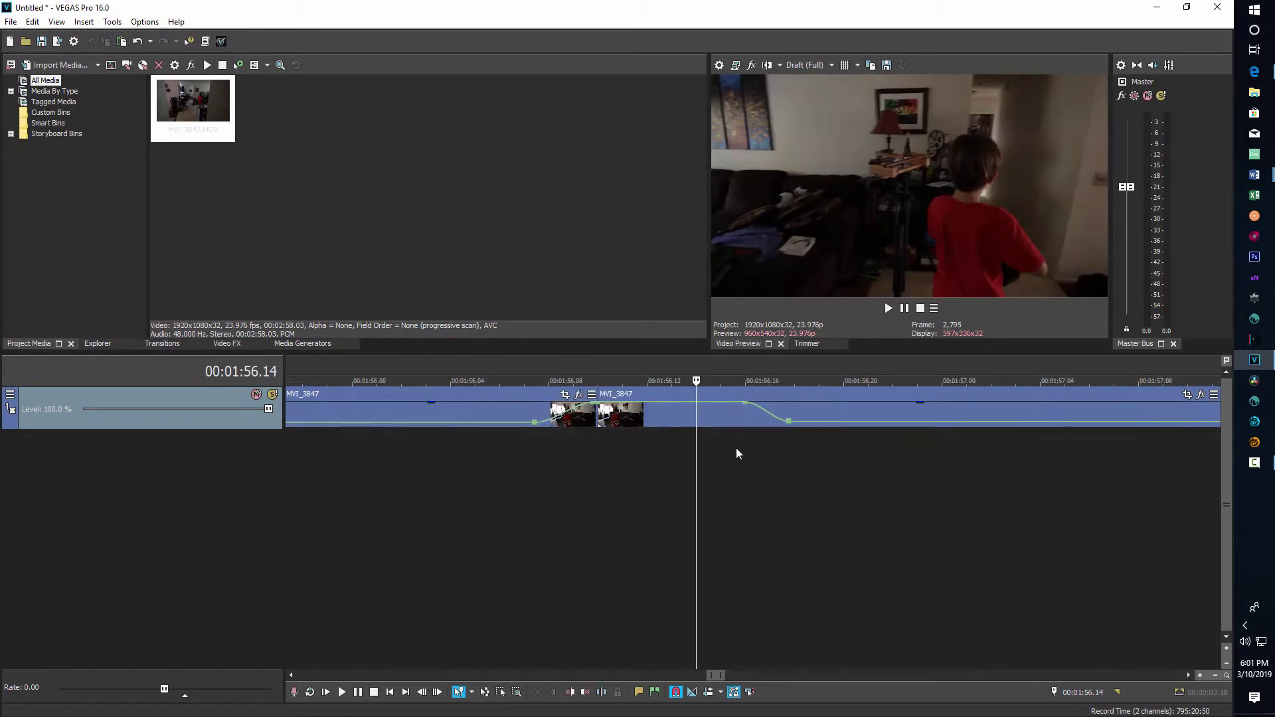
key("Right")
key("Right")
key("Left")
key("Right")
scroll(732, 449, "up", 2)
left_click(717, 448)
left_click(745, 451)
key("s")
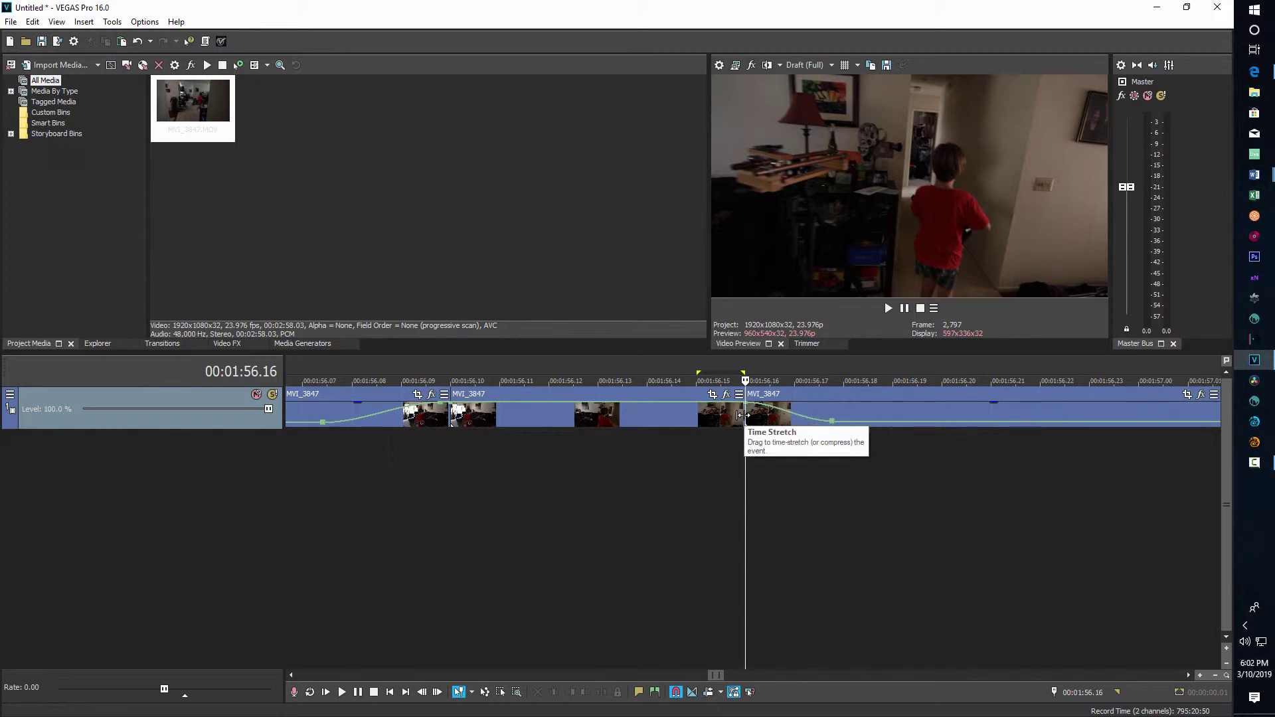
Step: Time-stretch the isolated section shorter to end at 00:01:56.12 and move the following clip back against it
left_click_drag(742, 415, 561, 417)
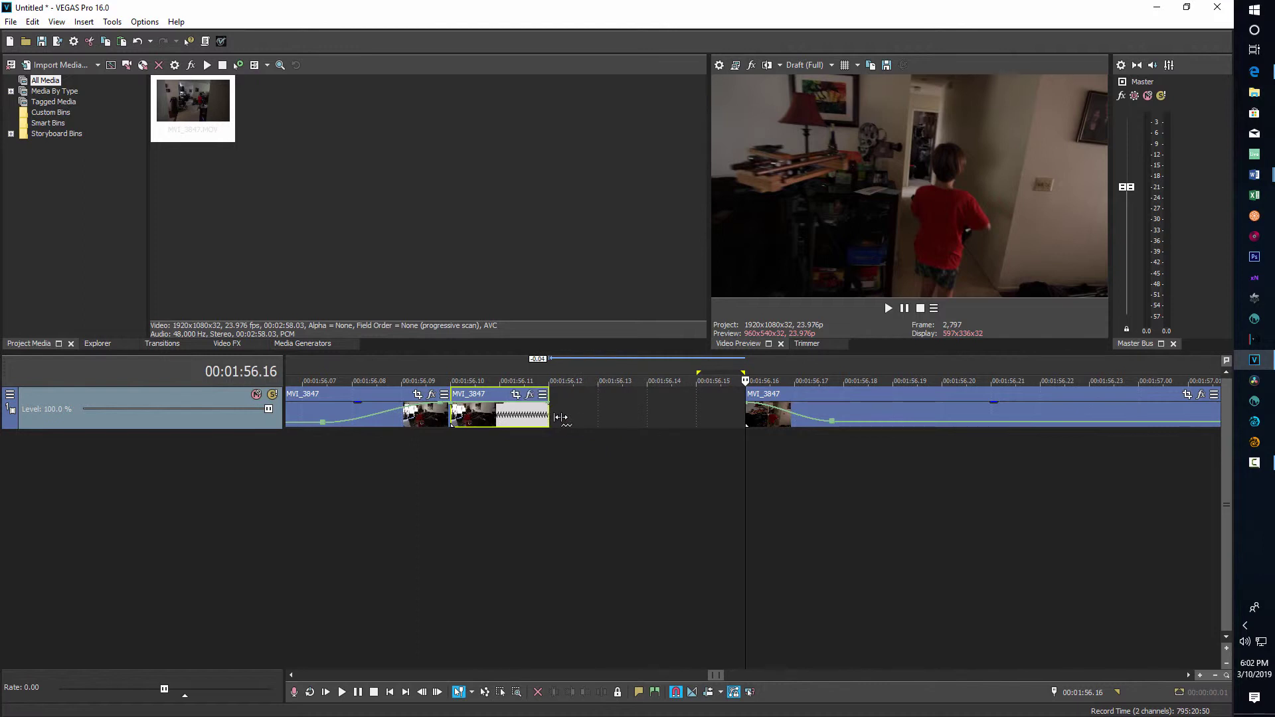
scroll(854, 469, "down", 2)
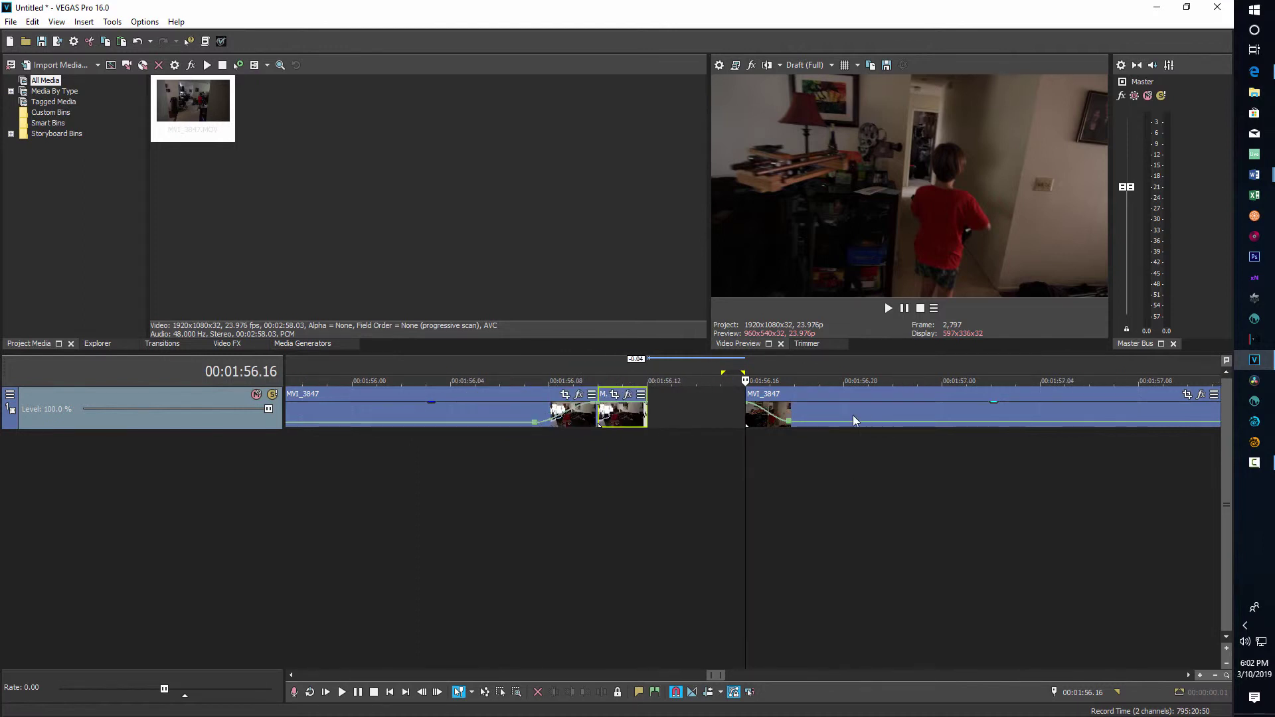
left_click_drag(851, 396, 752, 393)
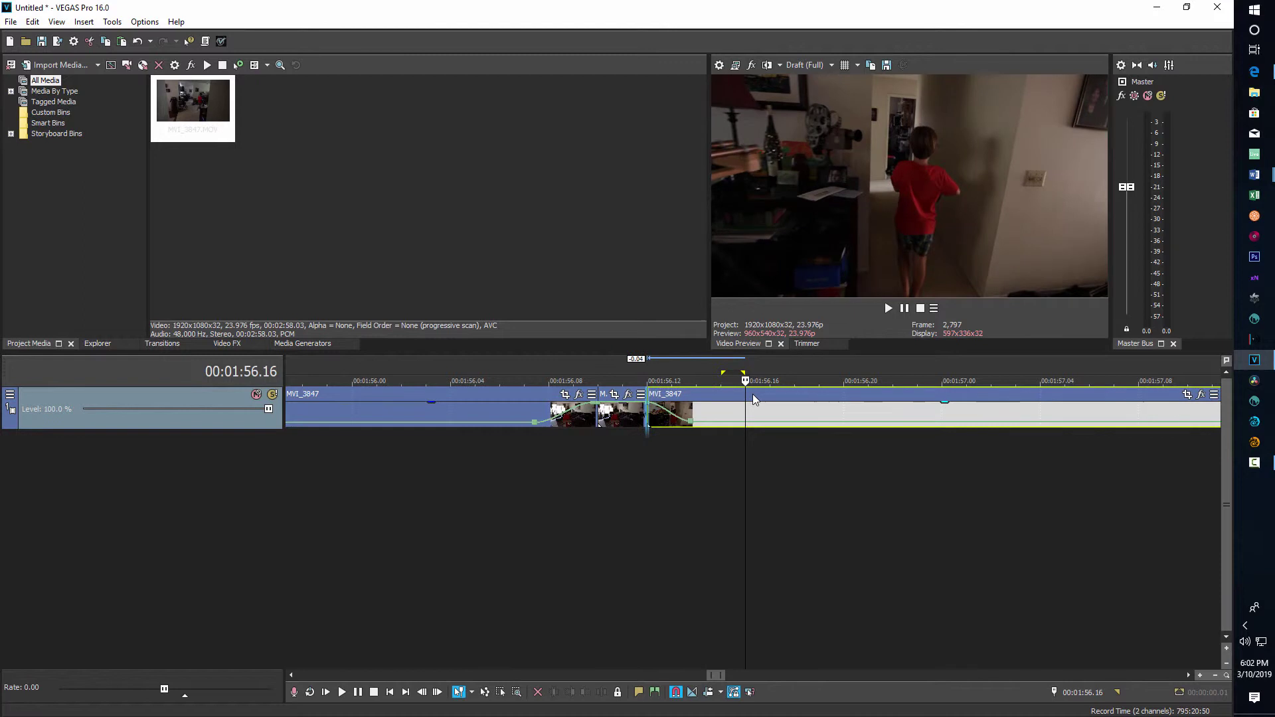
Step: Play through the compressed first speed-up and replay the edited sequence from an earlier point in the first clip
left_click(473, 493)
key("space")
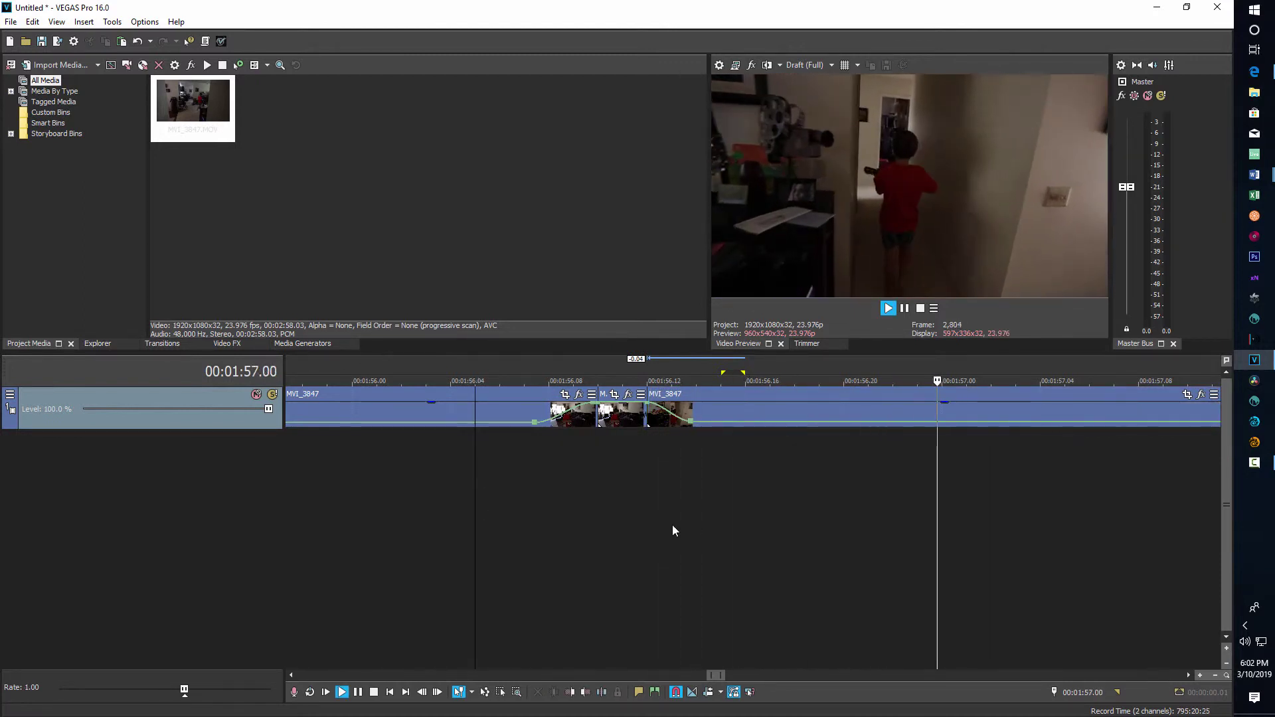
key("space")
scroll(719, 500, "down", 2)
scroll(728, 508, "down", 6)
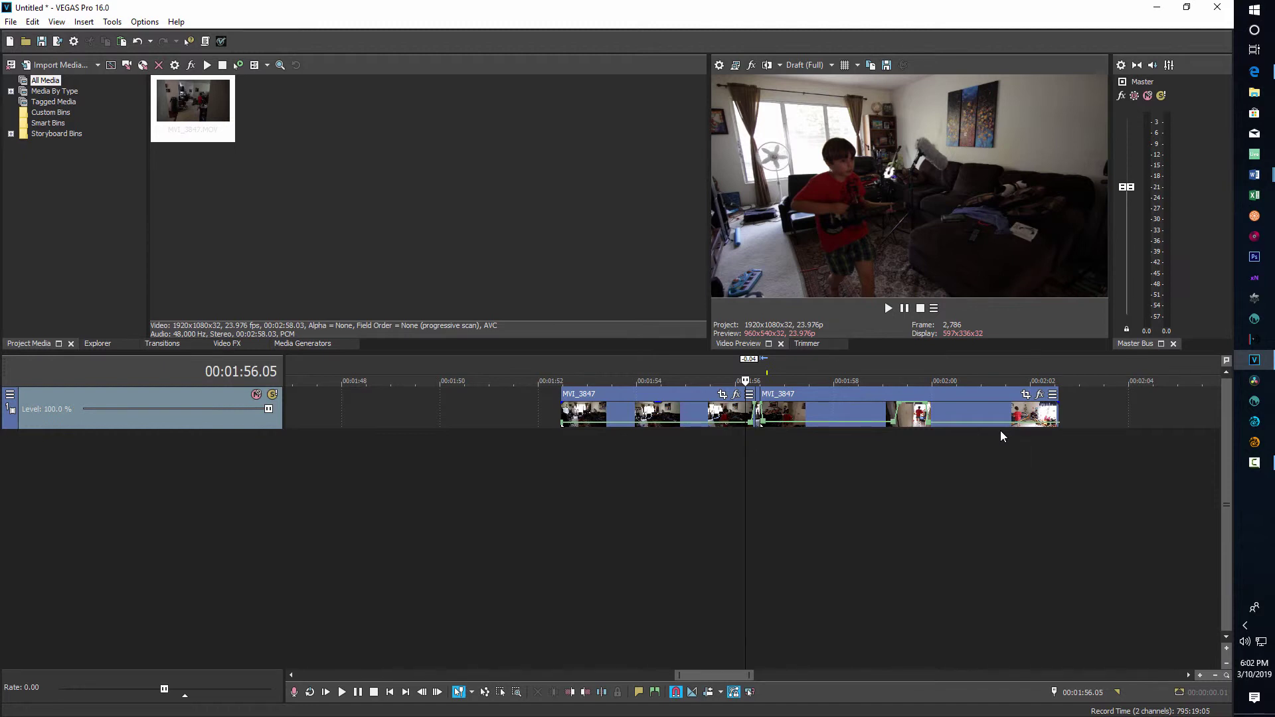
left_click(654, 476)
key("space")
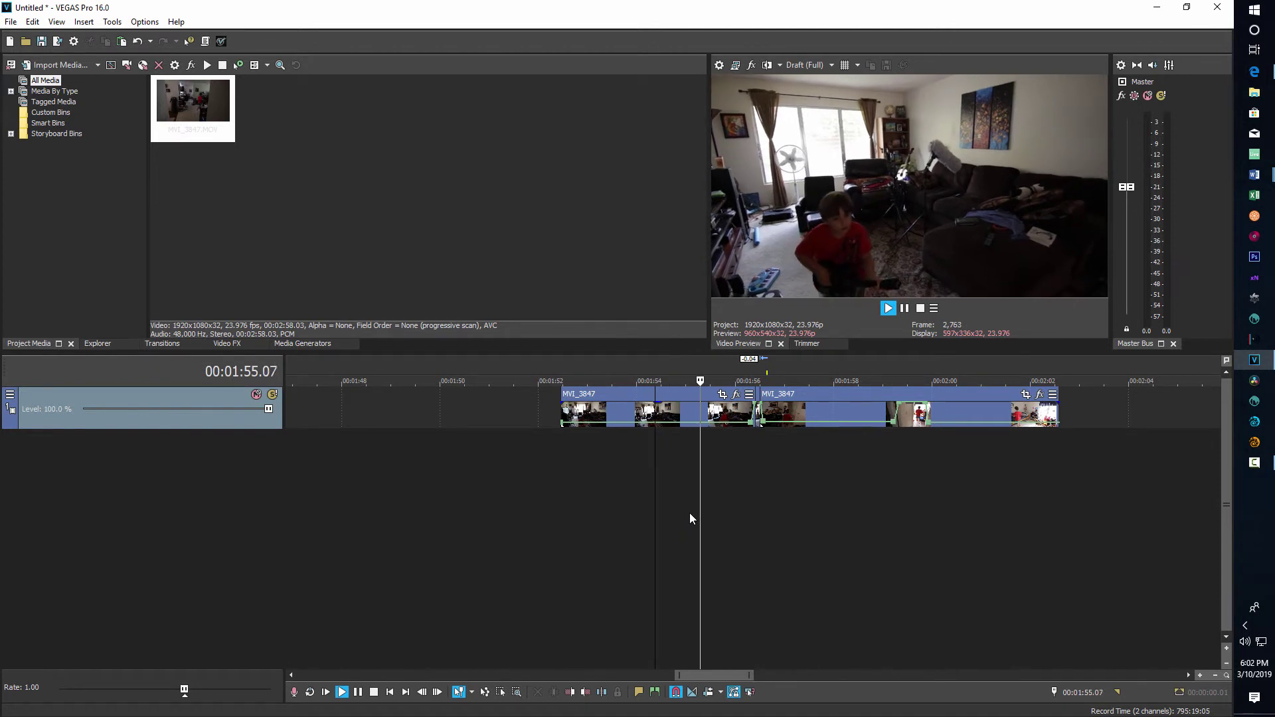